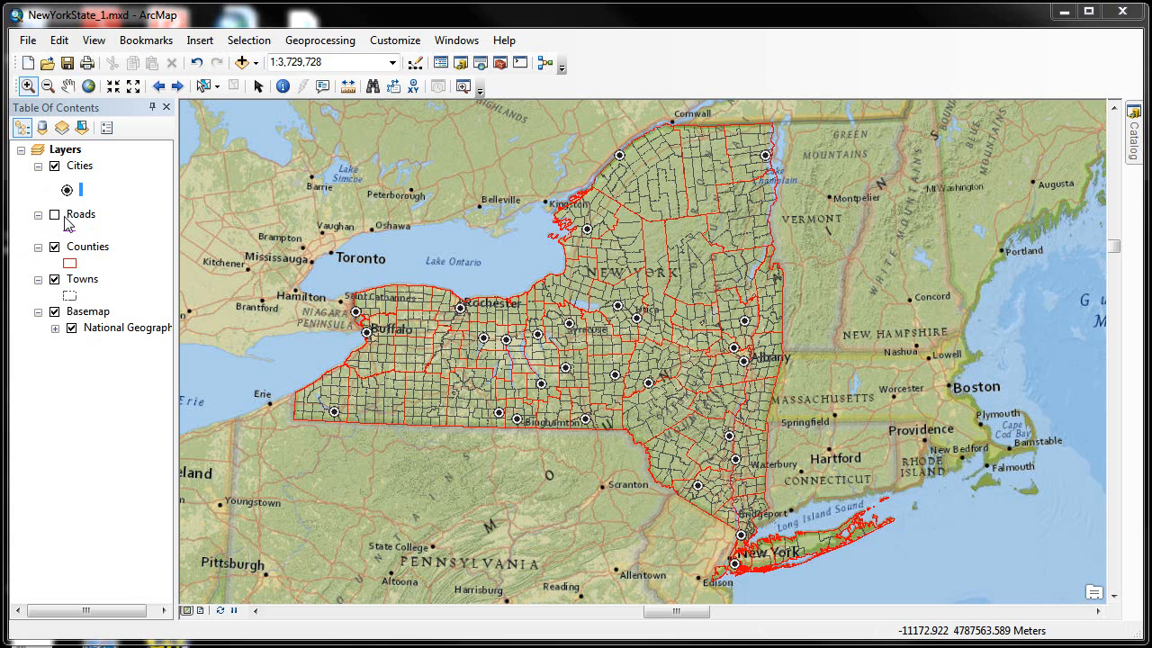
# Hide the Cities layer on the map and show it again.
pyautogui.click(55, 168)
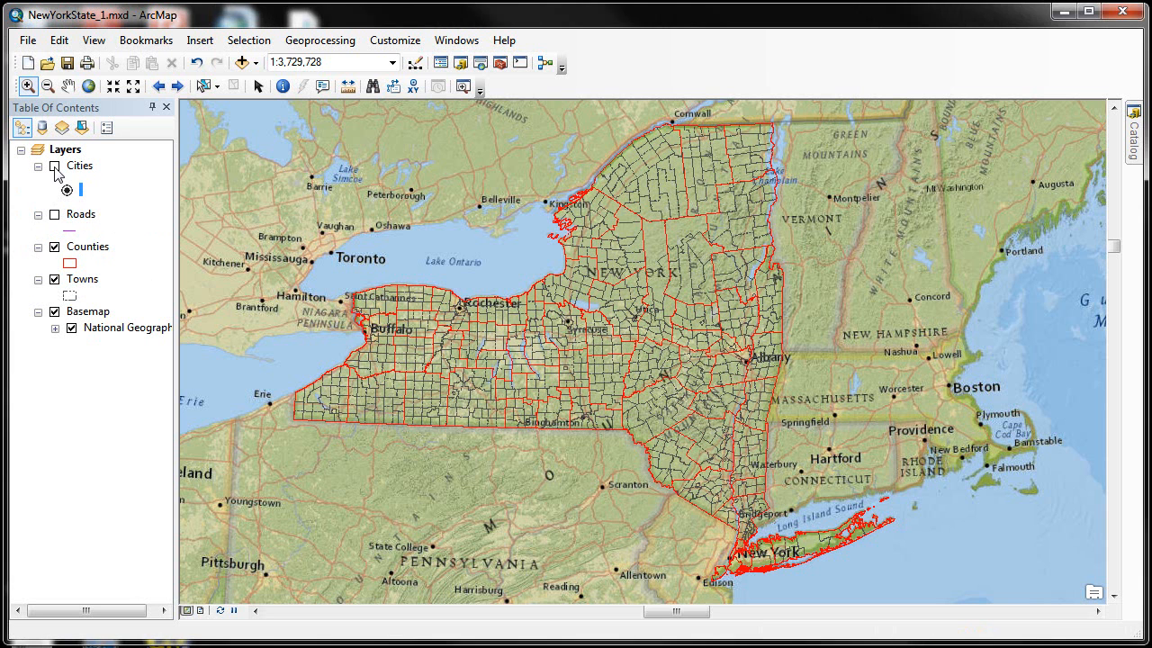
pyautogui.click(54, 168)
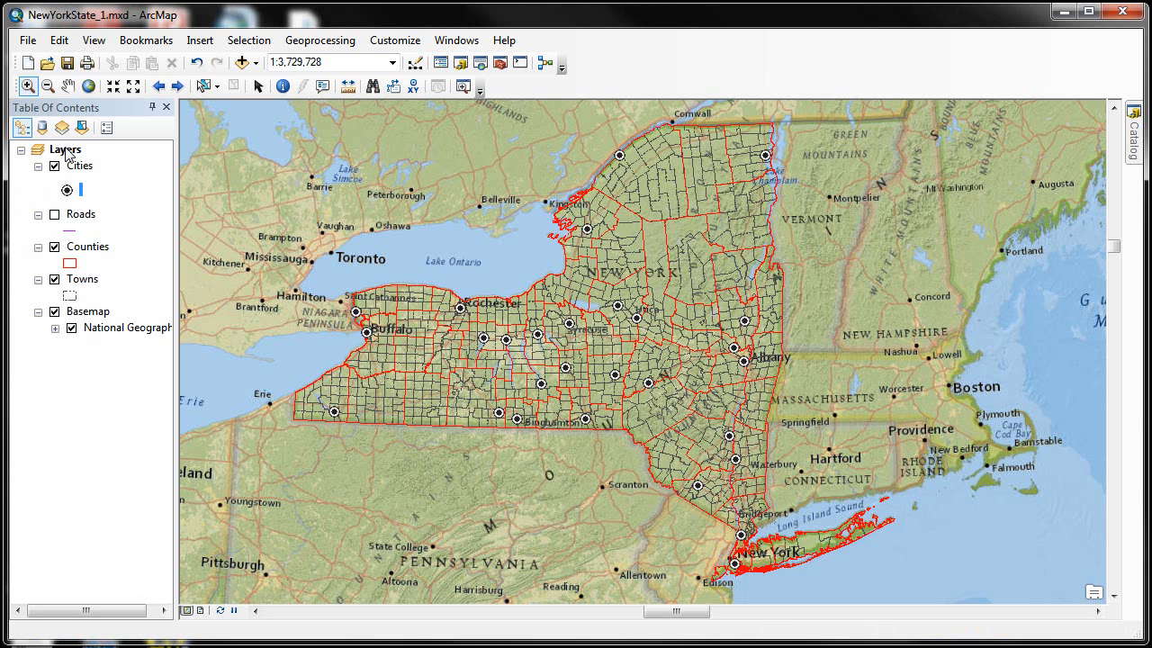
pyautogui.press('ctrl')
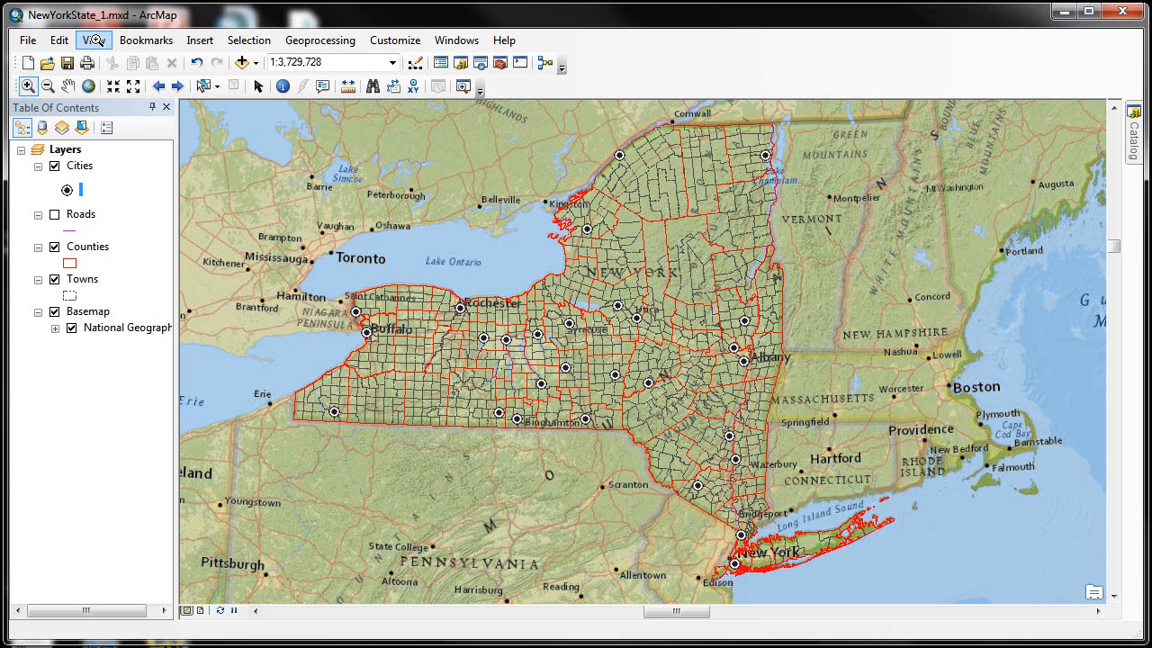
# Activate the Pan tool in data view, and switch the map to layout view.
pyautogui.click(95, 41)
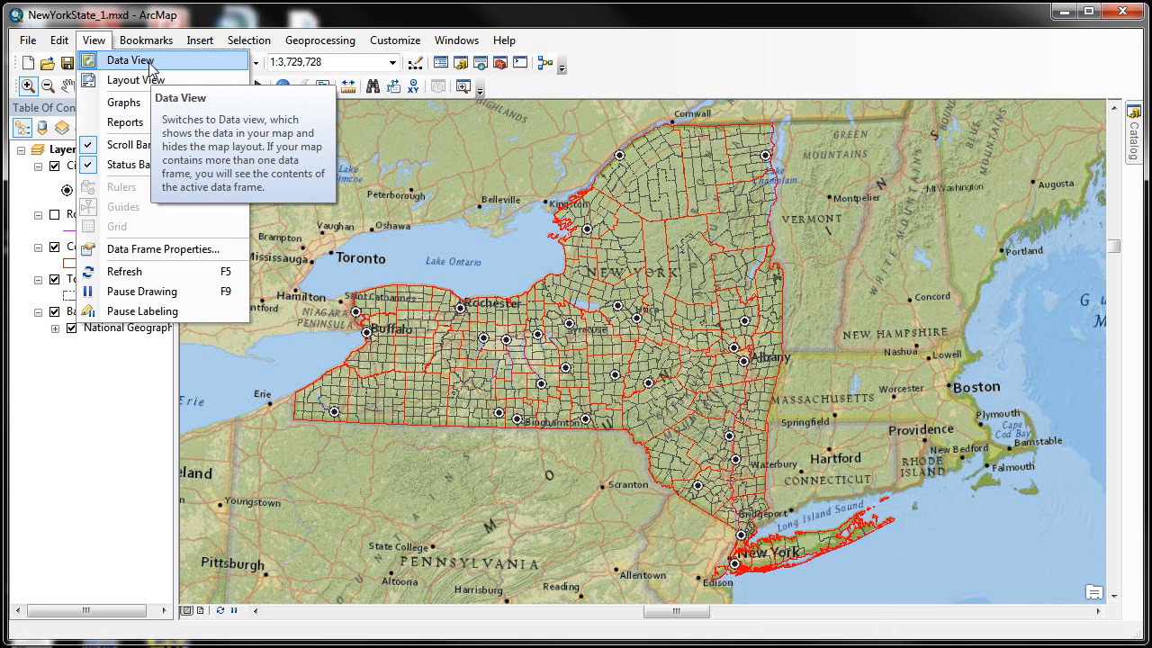
pyautogui.click(130, 60)
pyautogui.click(68, 85)
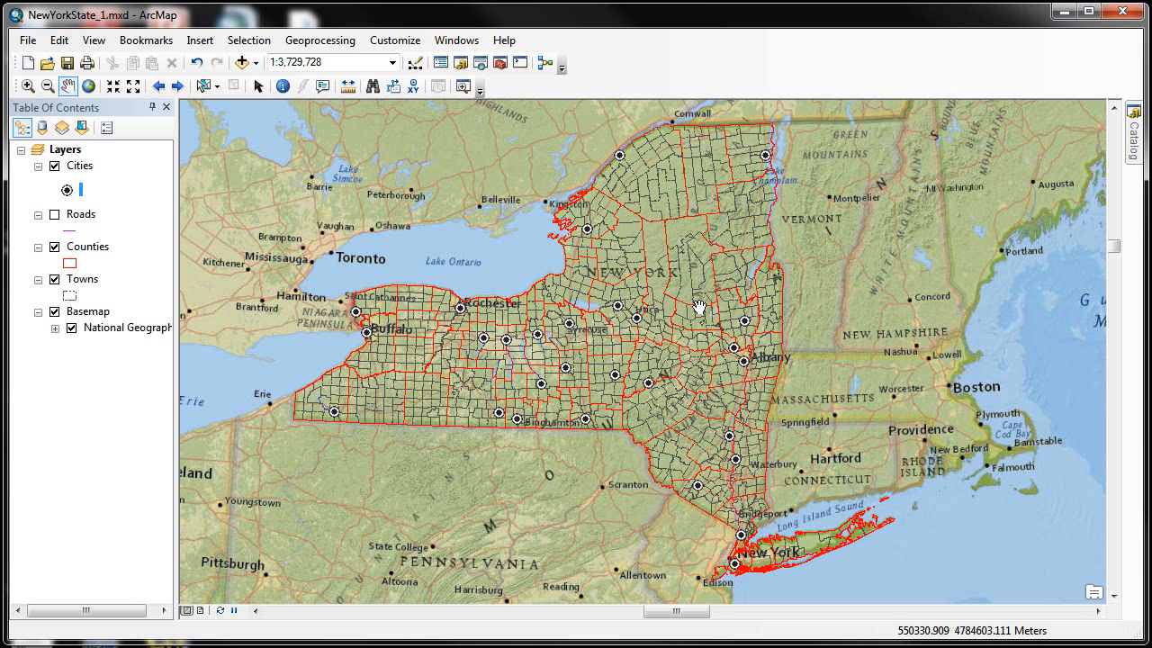
pyautogui.click(95, 42)
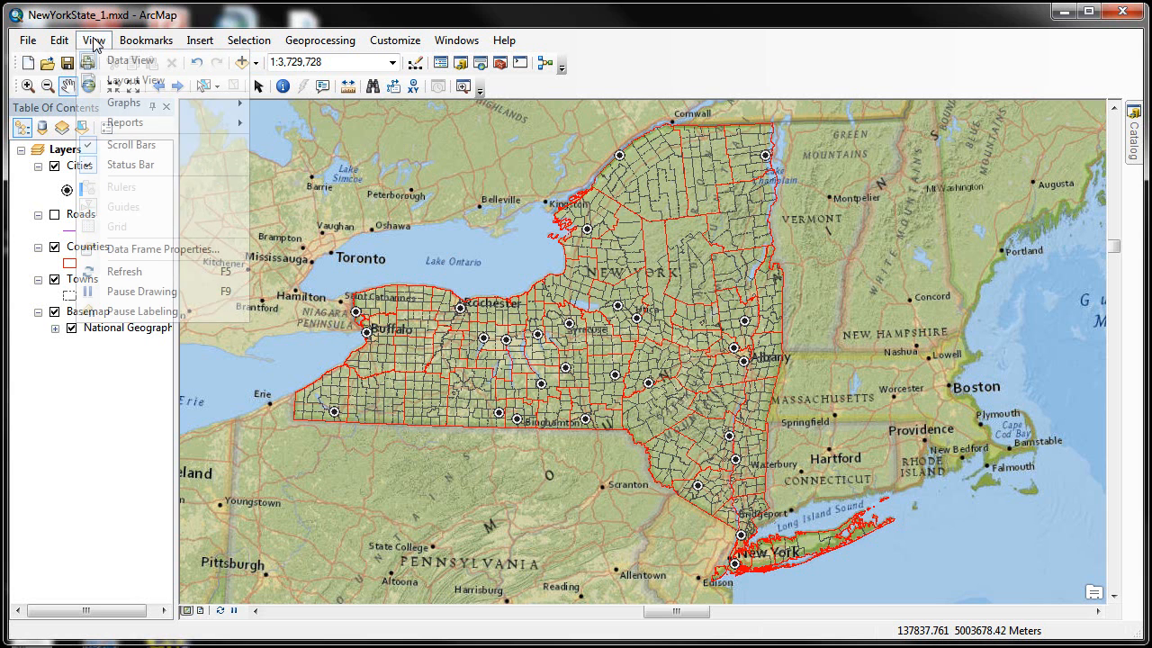
pyautogui.click(159, 83)
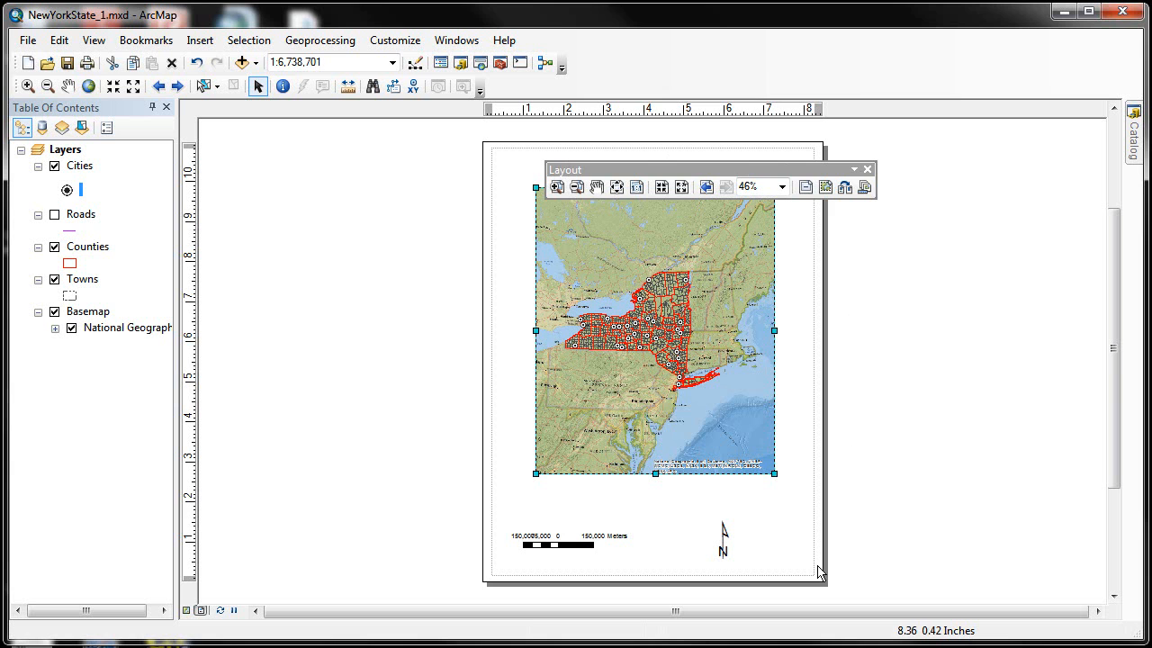
# Select the scale bar and the north arrow in turn, and dock the floating Layout toolbar beside the Tools toolbar.
pyautogui.click(563, 546)
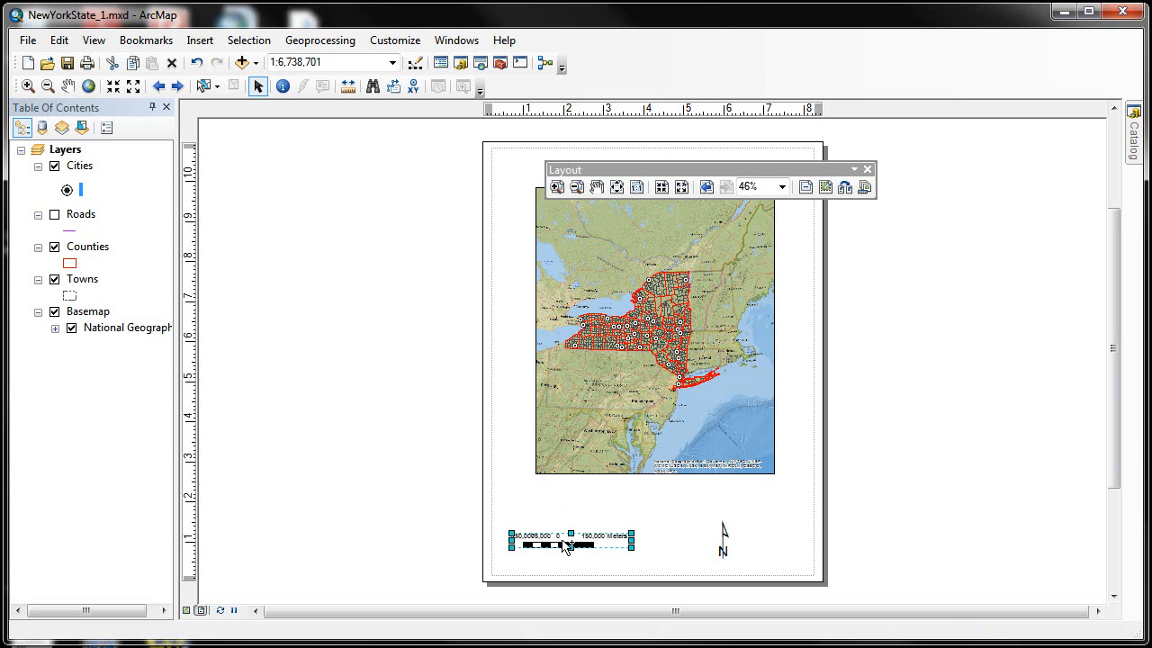
pyautogui.click(724, 548)
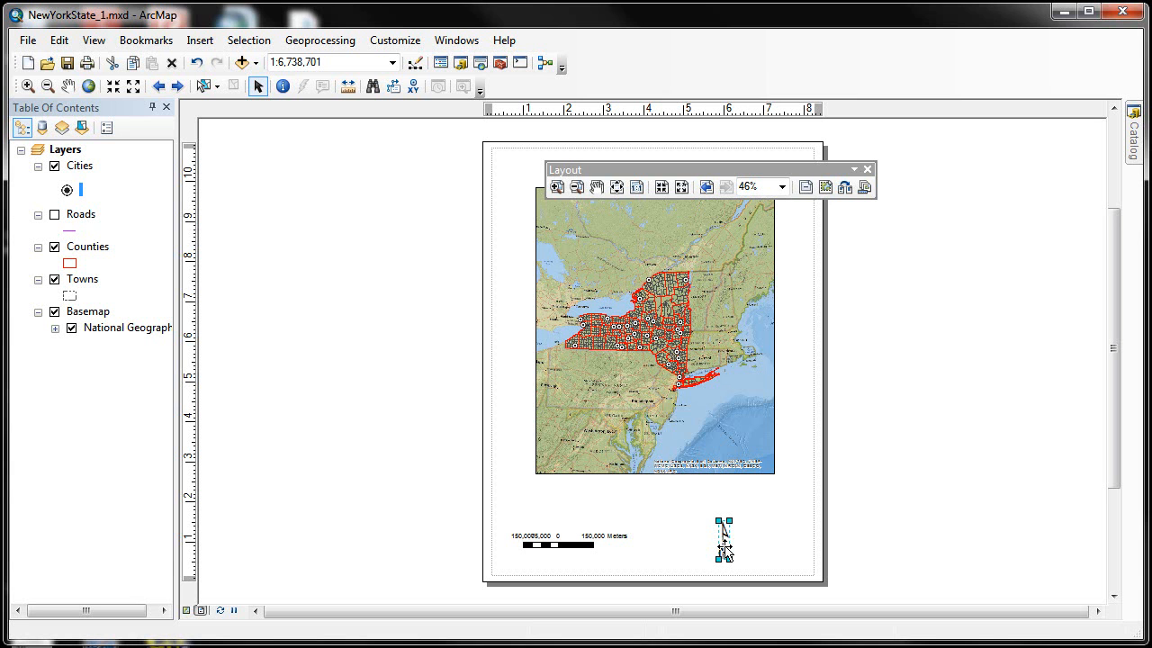
pyautogui.press('ctrl')
pyautogui.press('ctrl')
pyautogui.moveTo(697, 168); pyautogui.dragTo(746, 85)
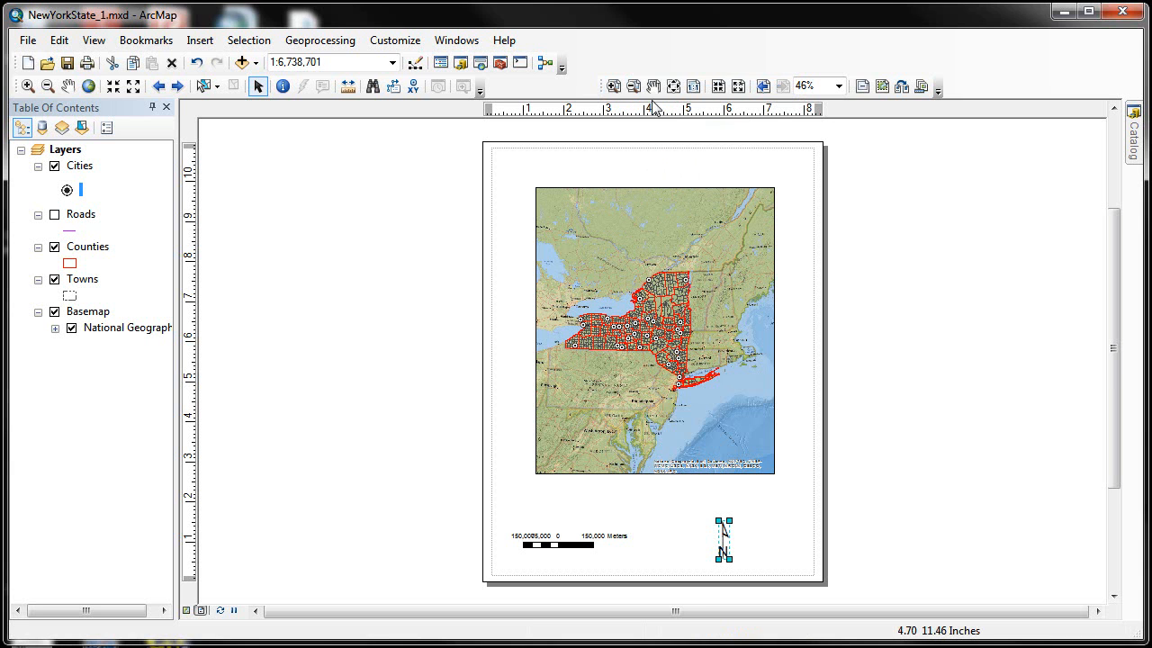
# Magnify the end of the scale bar on the layout page, and return to the whole page.
pyautogui.click(613, 87)
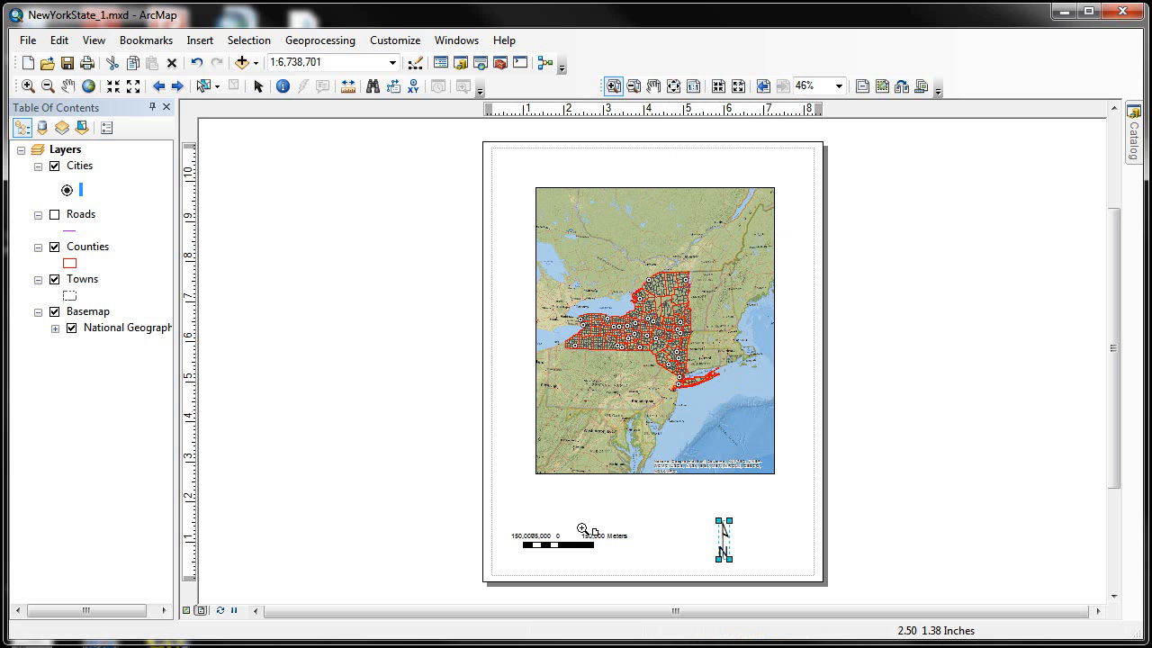
pyautogui.moveTo(570, 526); pyautogui.dragTo(652, 556)
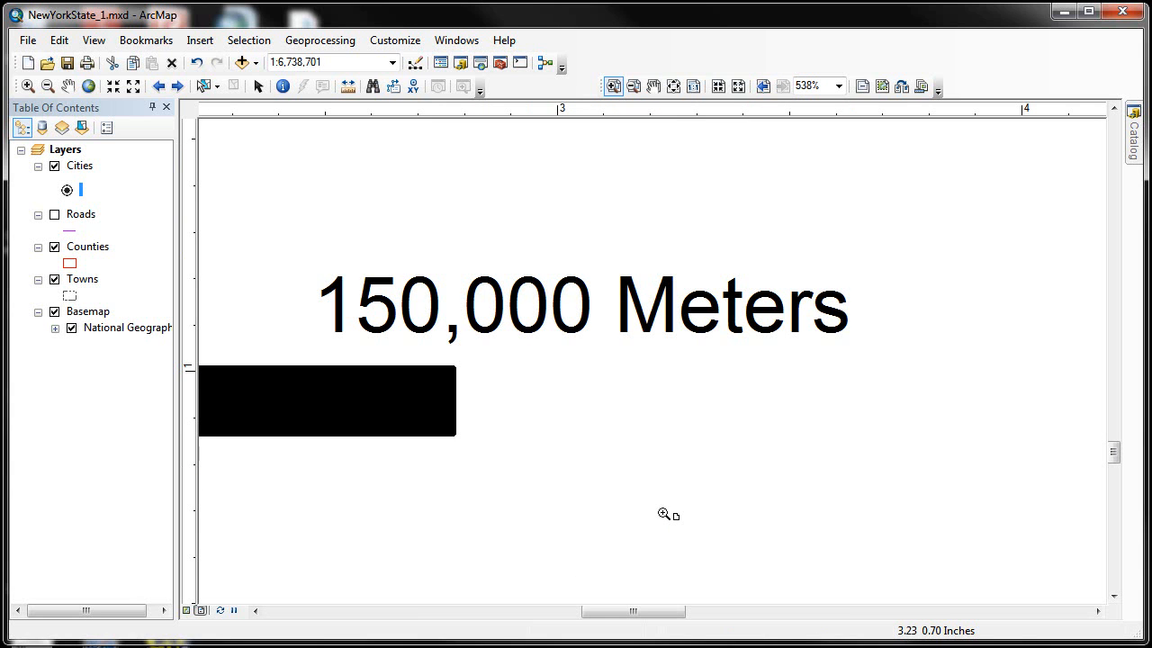
pyautogui.click(674, 86)
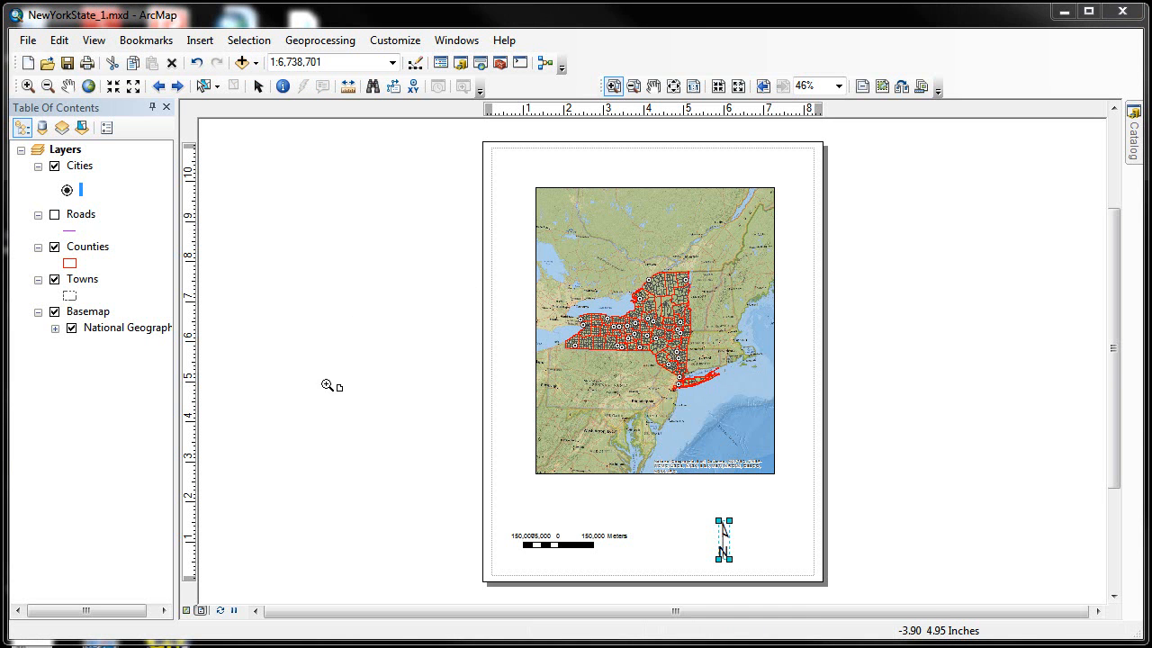
# Return to data view and zoom the map to the Buffalo bookmark.
pyautogui.click(101, 42)
pyautogui.click(104, 58)
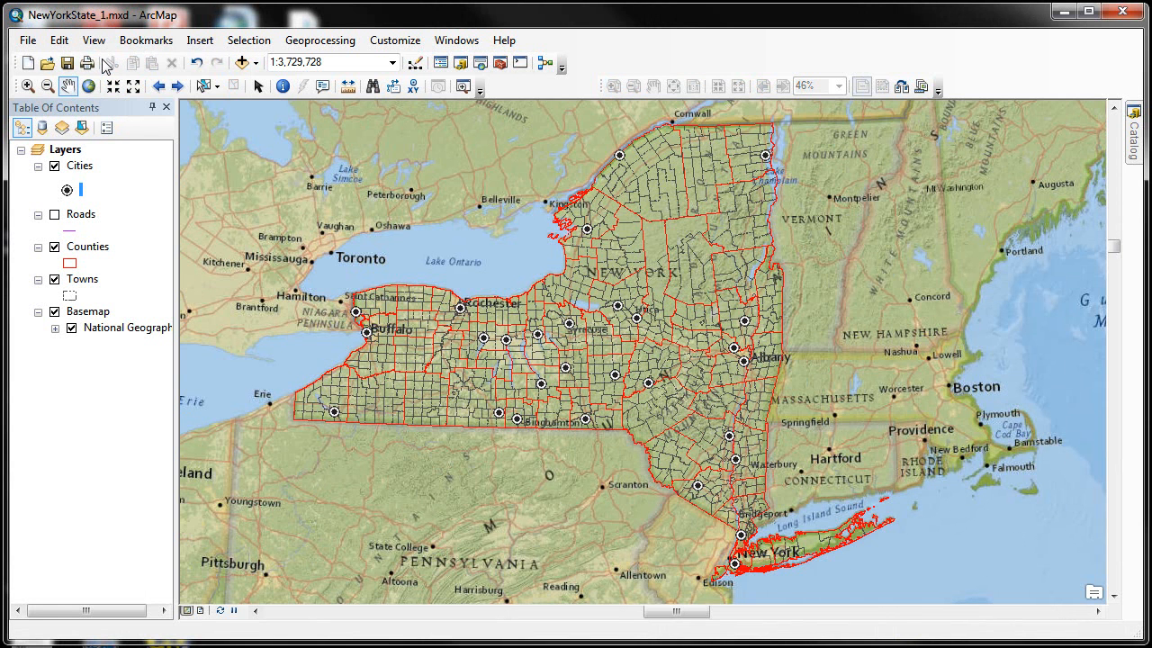
pyautogui.click(133, 43)
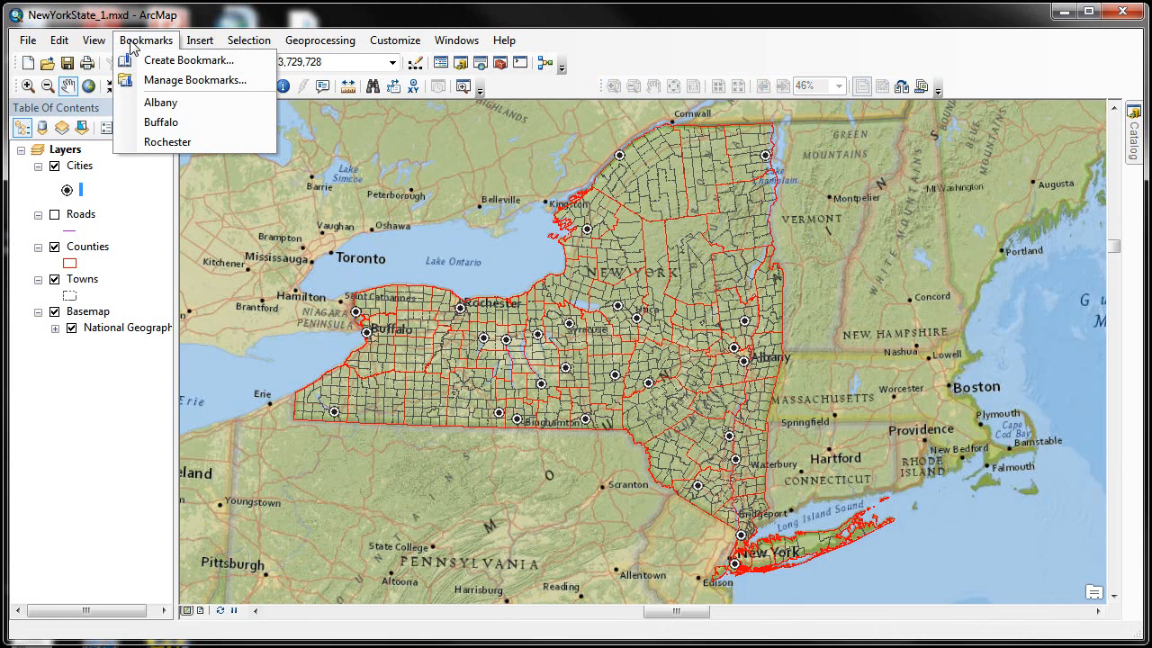
pyautogui.click(183, 124)
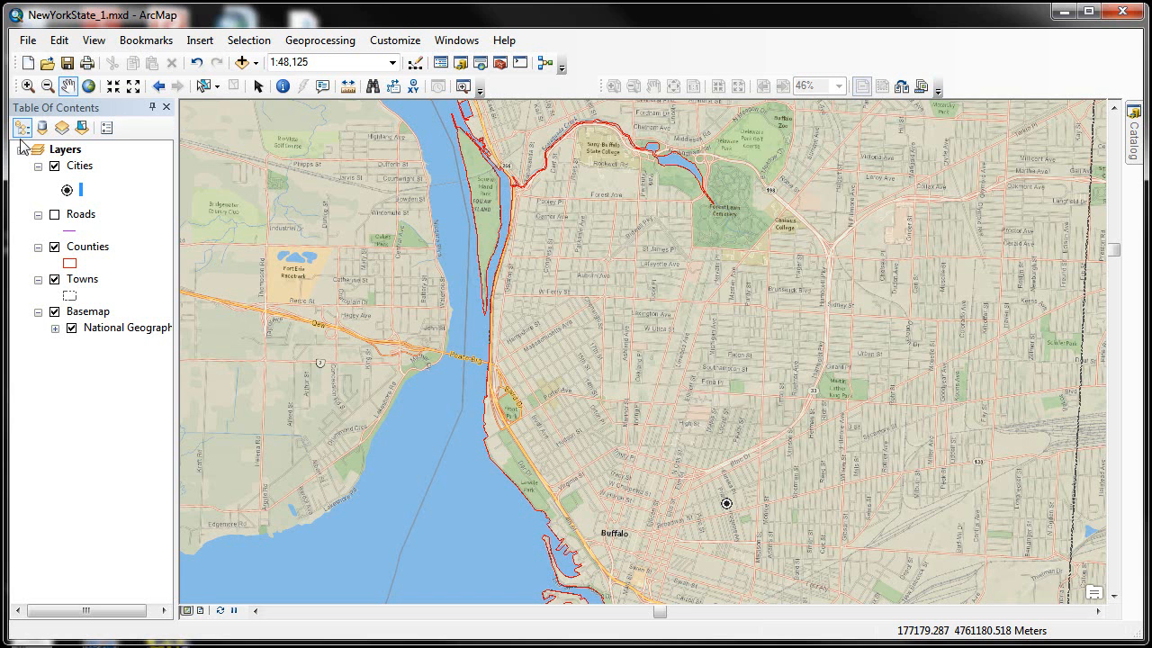
# Turn on the Roads layer and view it at the Rochester and Albany bookmarks.
pyautogui.click(54, 216)
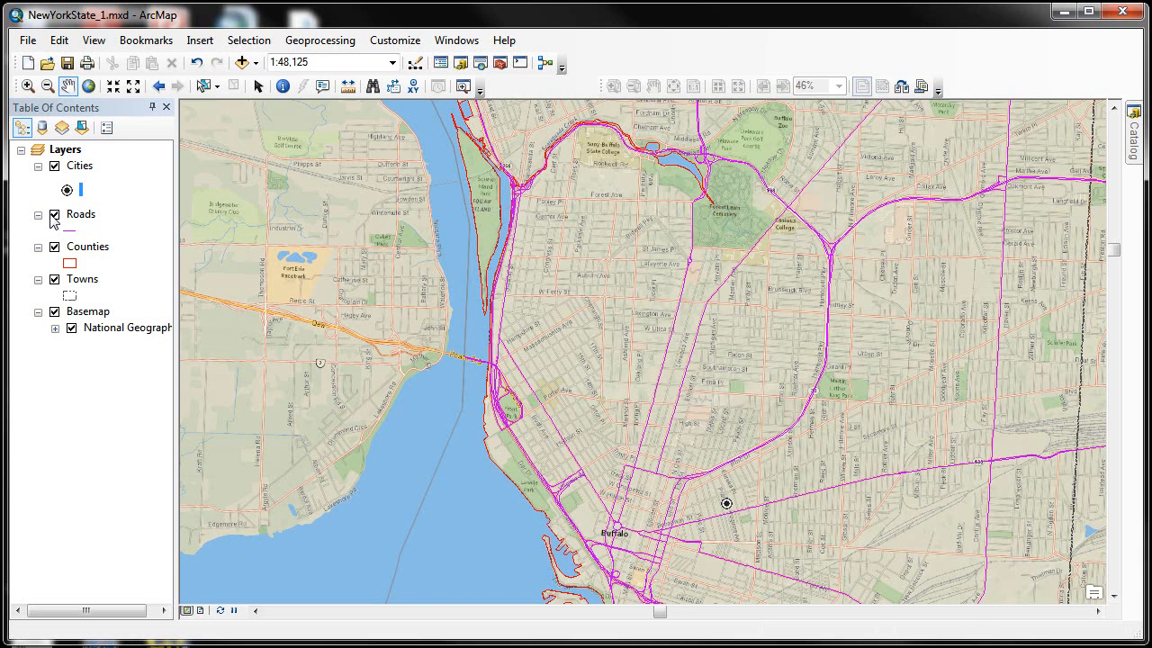
pyautogui.click(146, 40)
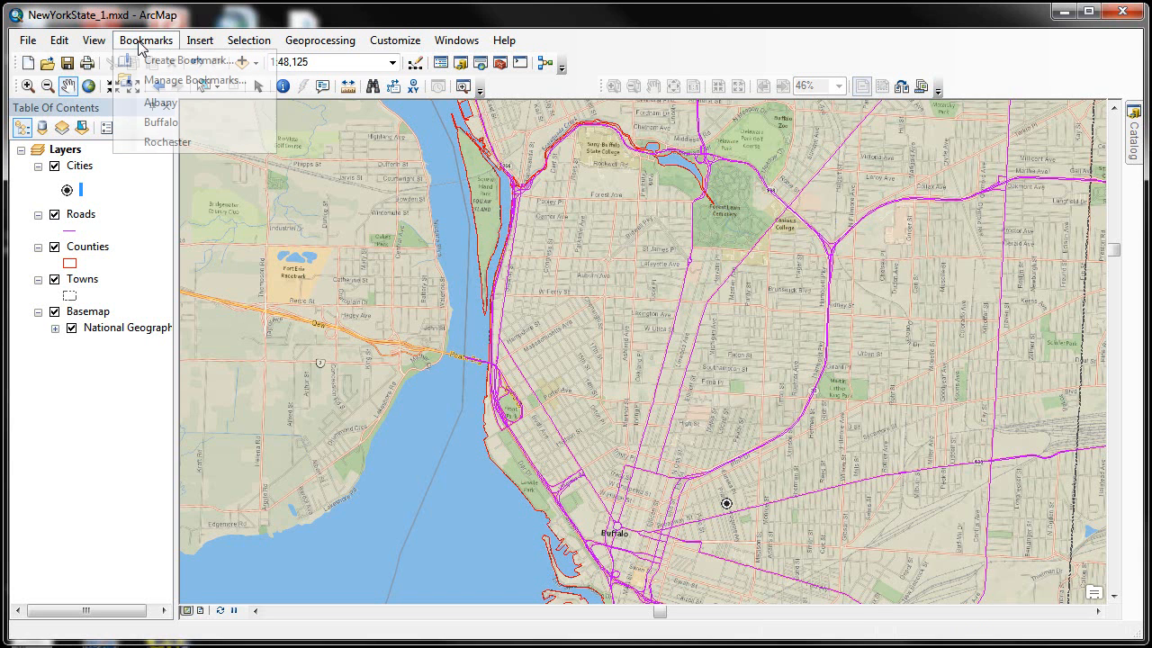
pyautogui.click(166, 143)
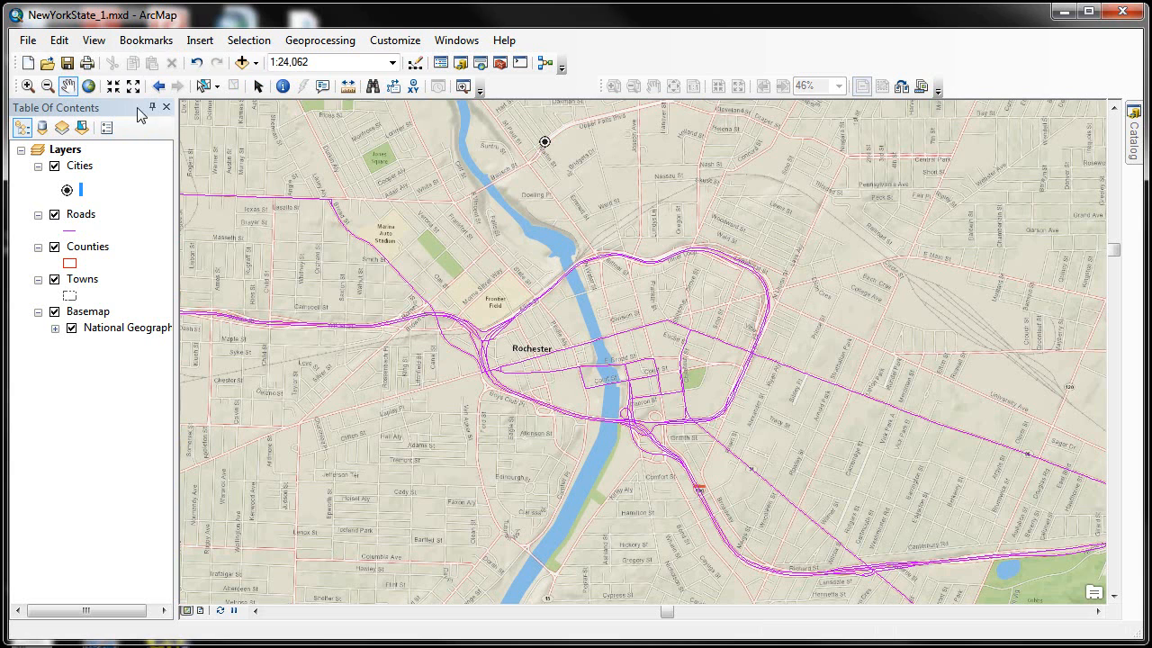
pyautogui.click(145, 43)
pyautogui.click(151, 110)
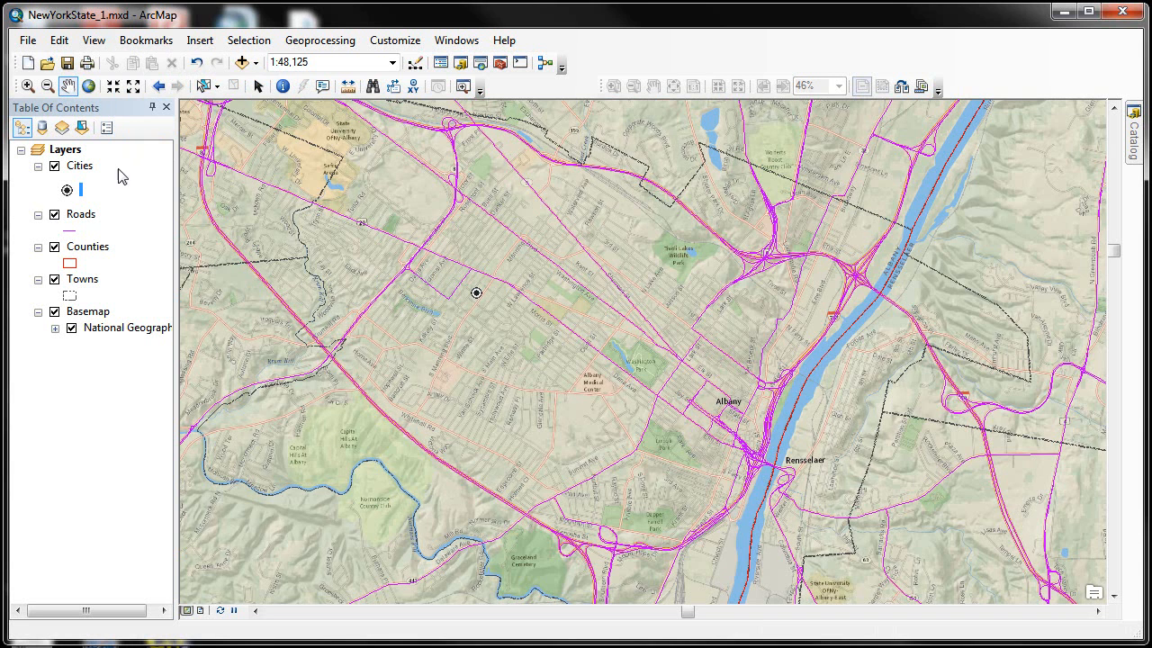
# Zoom to the Counties layer, frame the Syracuse area with Onondaga Lake, and save that view as a bookmark named Syracuse.
pyautogui.rightClick(99, 252)
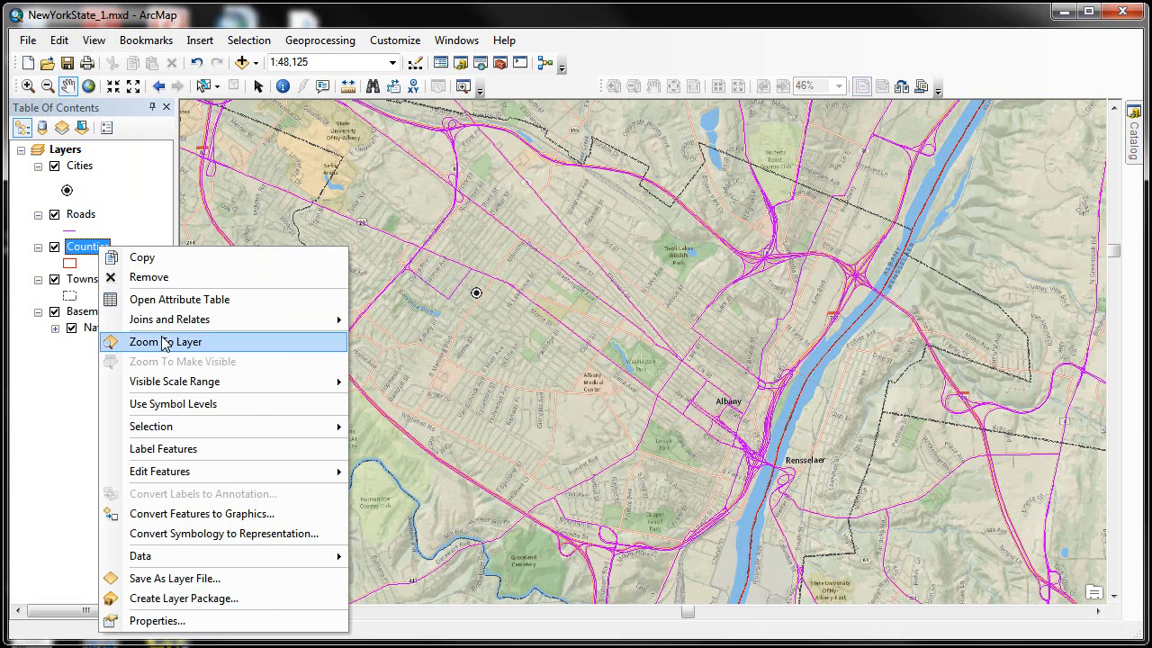
pyautogui.click(163, 340)
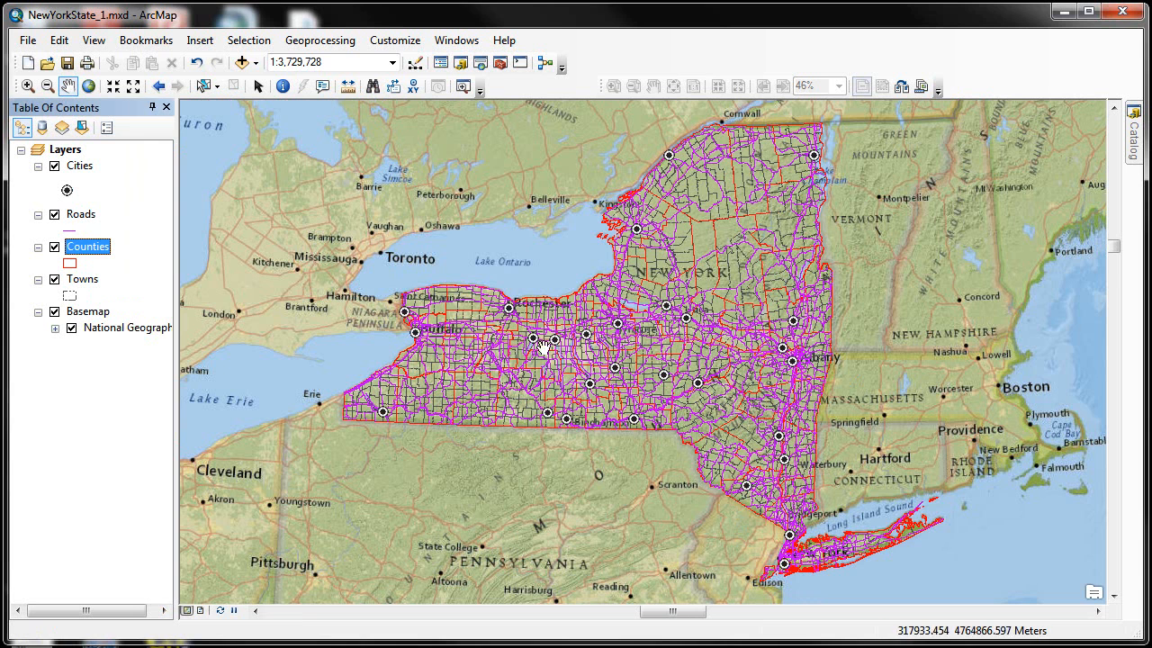
pyautogui.click(28, 87)
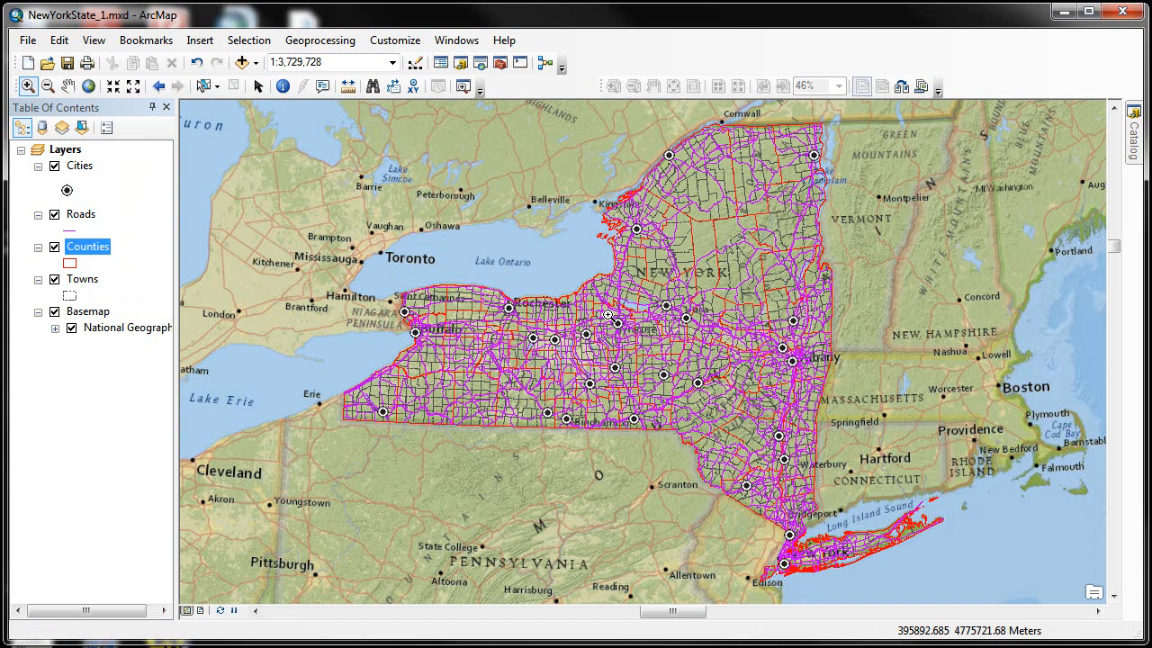
pyautogui.moveTo(630, 333); pyautogui.dragTo(602, 314)
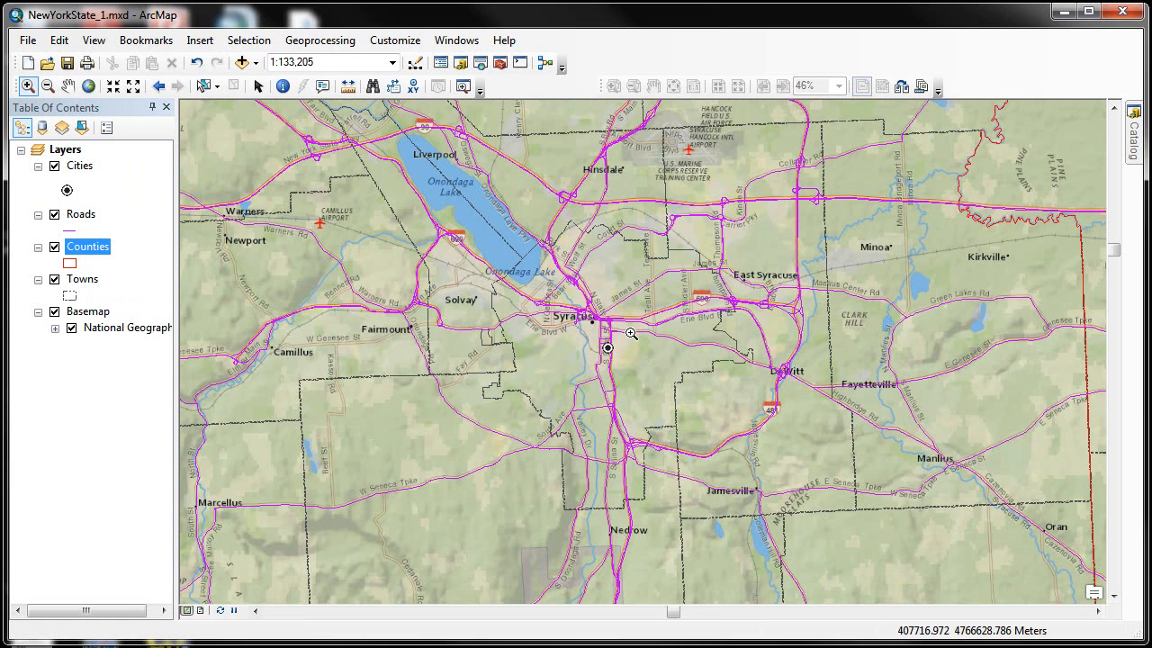
pyautogui.click(67, 86)
pyautogui.moveTo(647, 351); pyautogui.dragTo(619, 443)
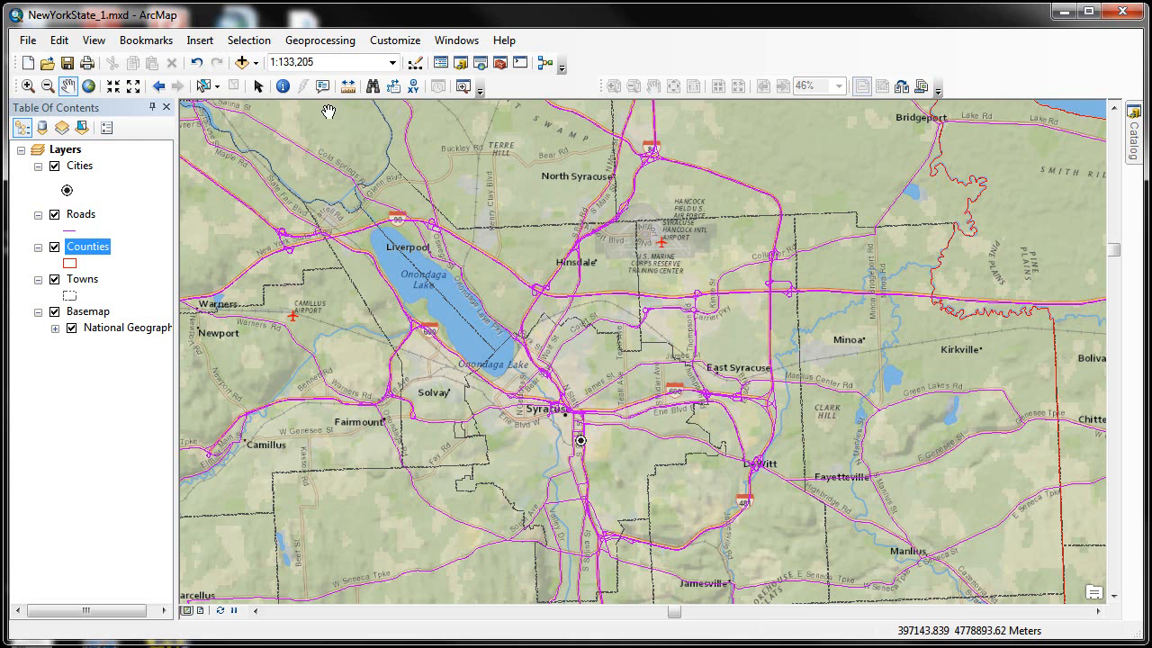
pyautogui.click(146, 41)
pyautogui.click(148, 60)
pyautogui.write('Syracuse')
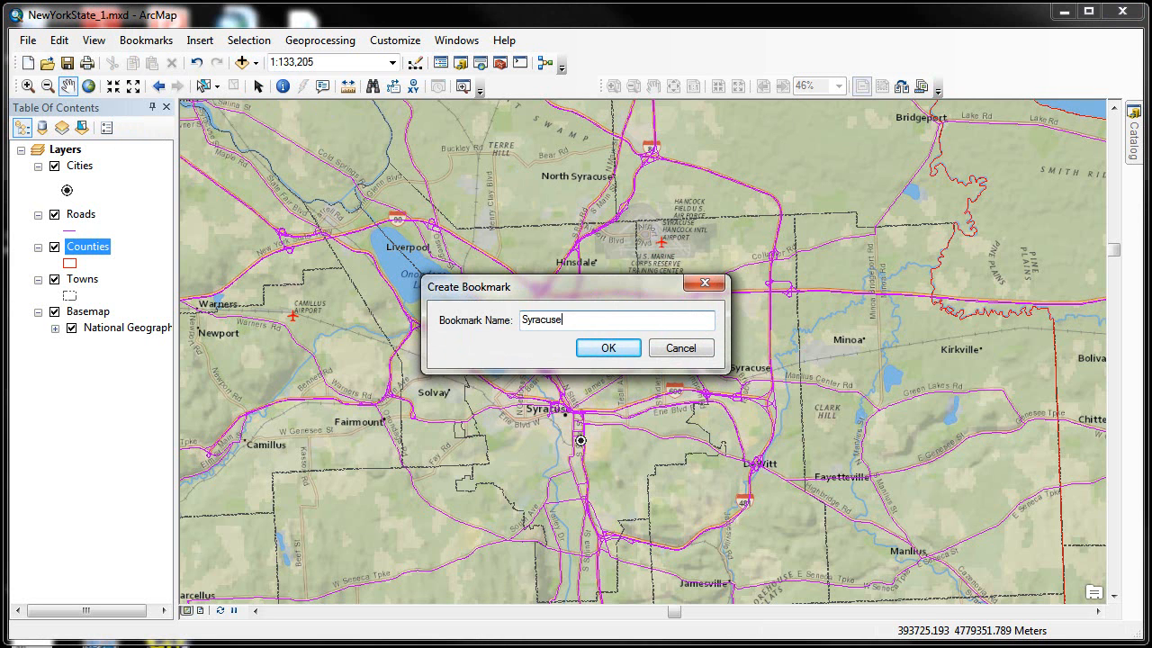
pyautogui.click(608, 351)
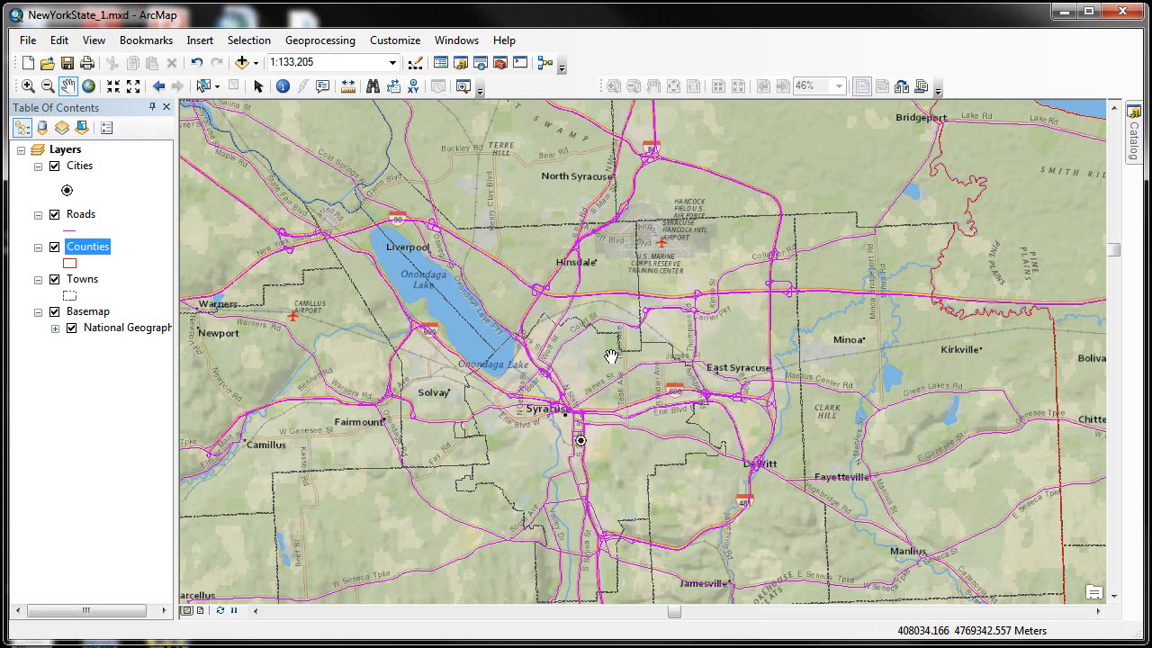
# Examine the saved bookmarks in the Bookmarks Manager, zooming to Albany, and close the manager.
pyautogui.click(151, 45)
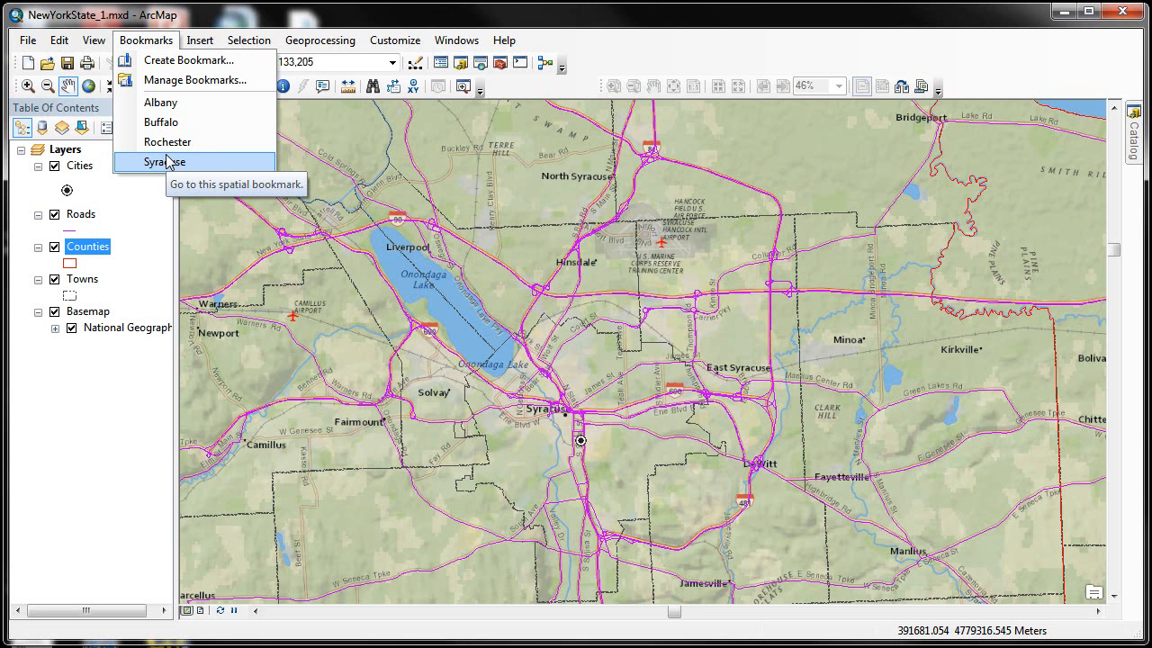
pyautogui.click(199, 82)
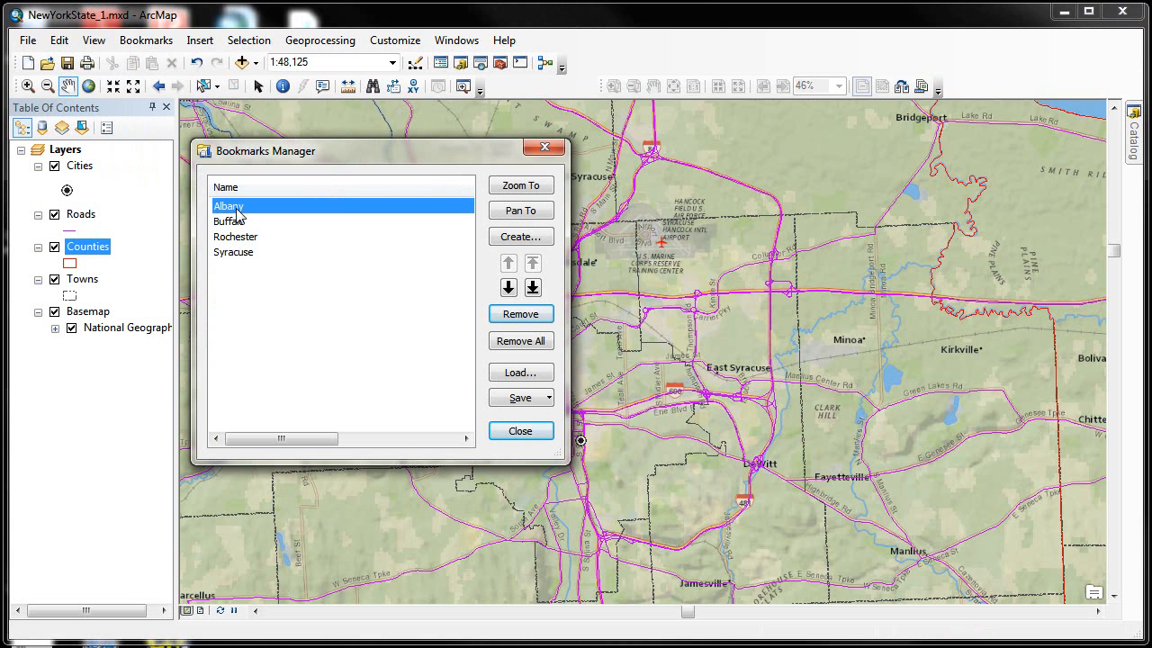
pyautogui.doubleClick(237, 212)
pyautogui.click(239, 205)
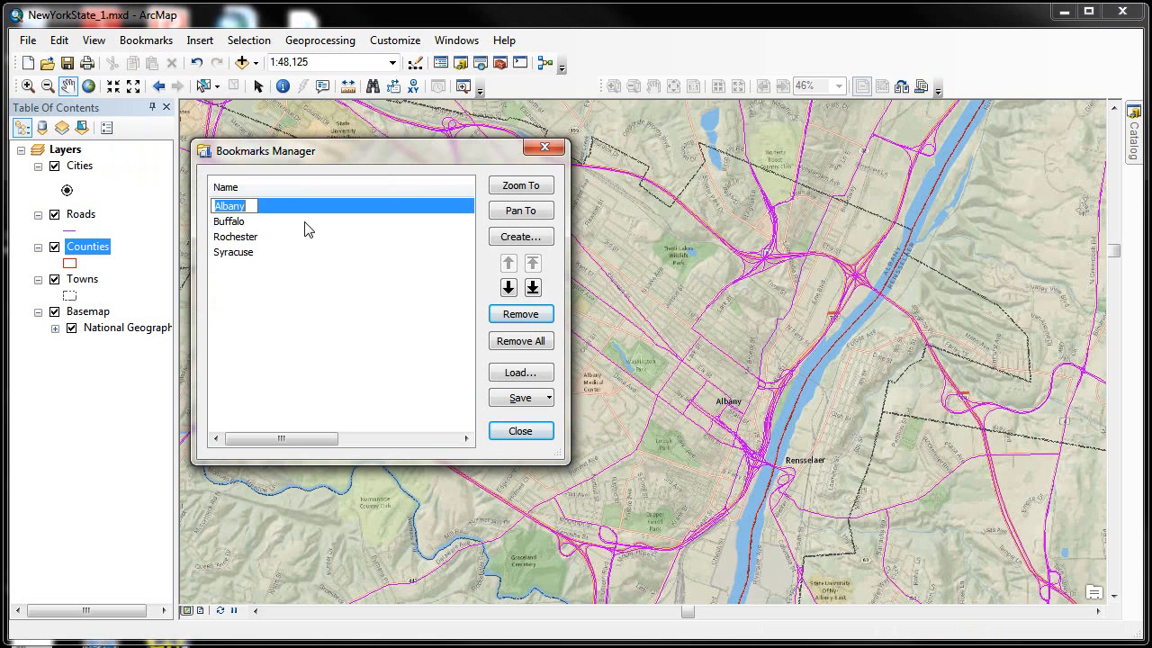
pyautogui.click(325, 275)
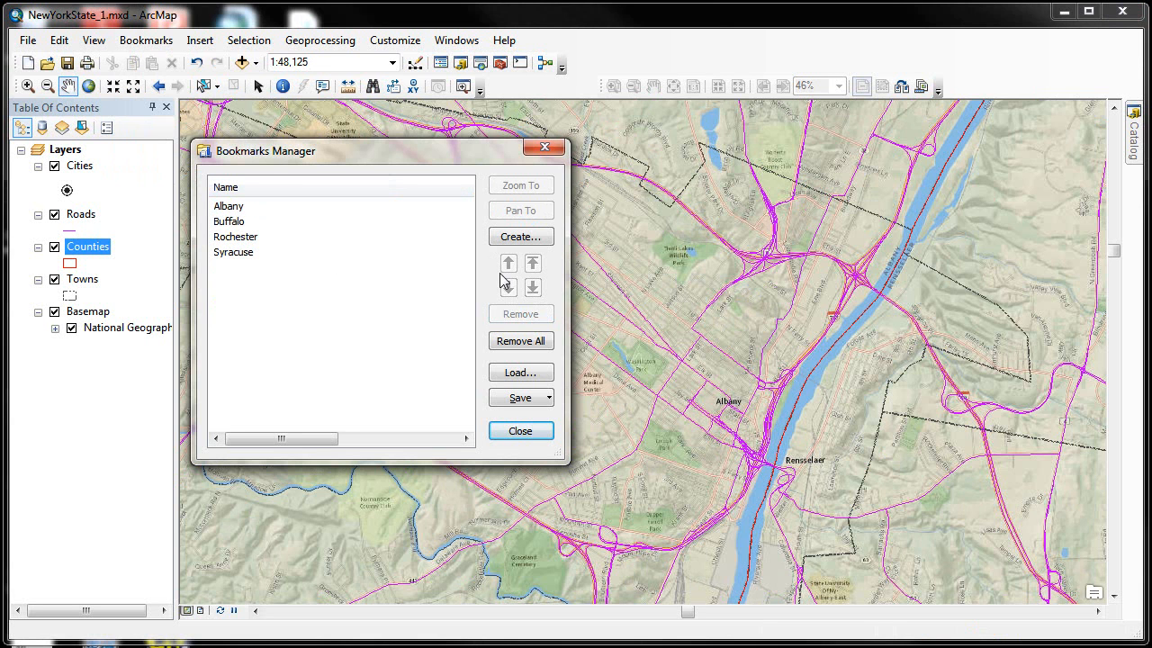
pyautogui.click(254, 223)
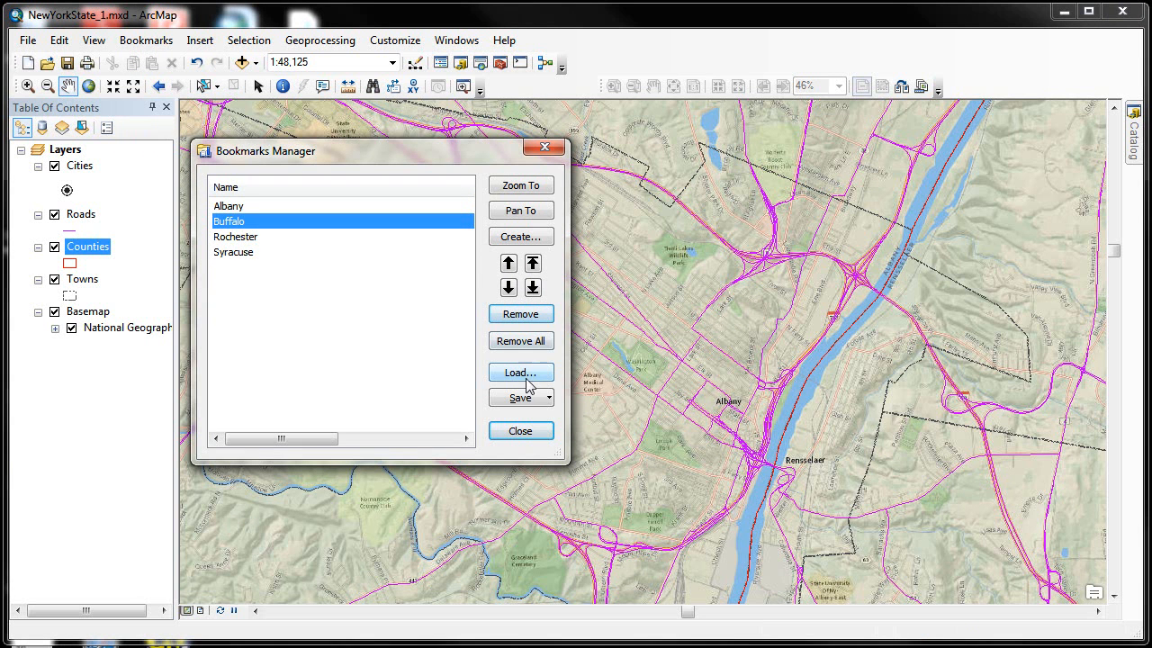
pyautogui.click(391, 340)
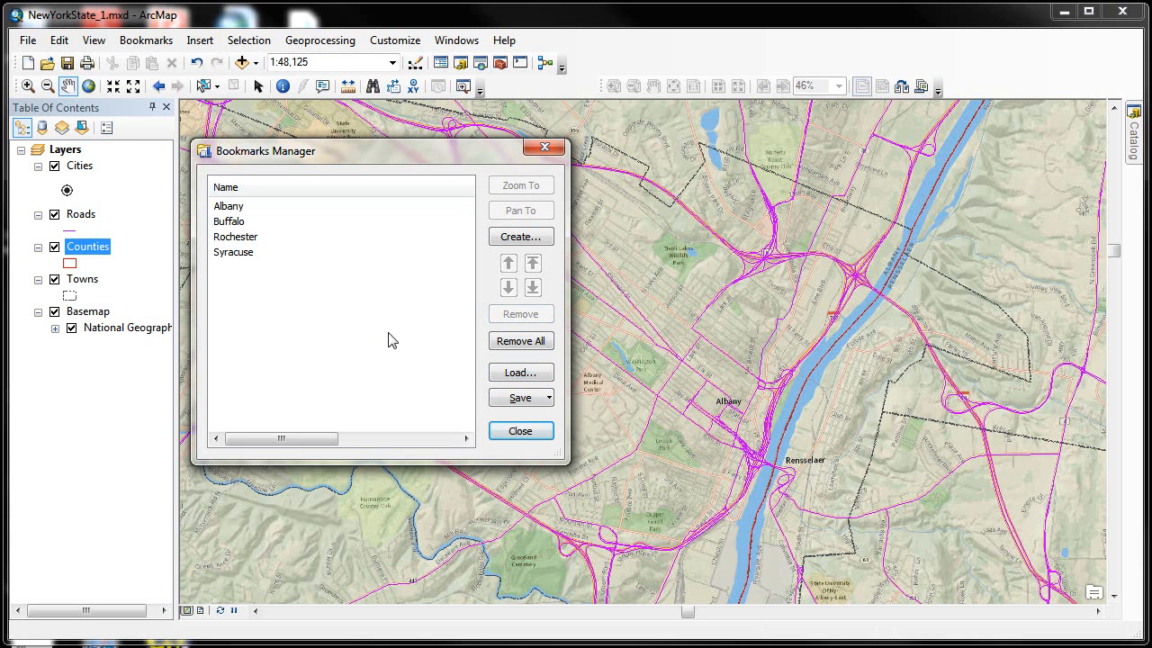
pyautogui.click(520, 431)
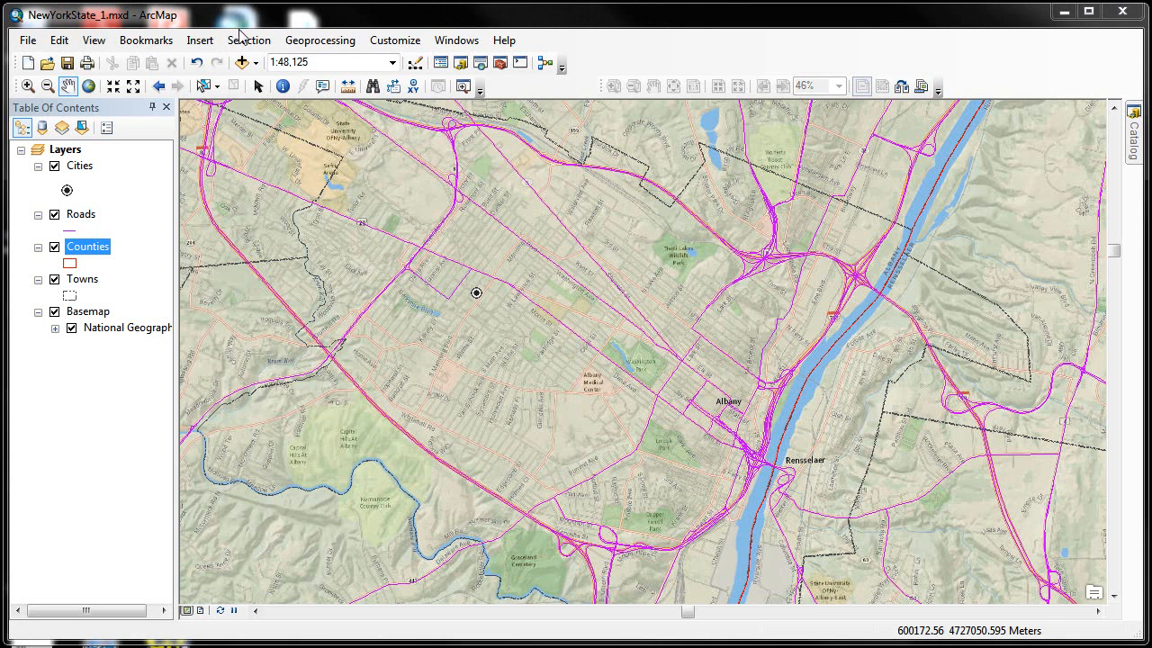
pyautogui.click(161, 47)
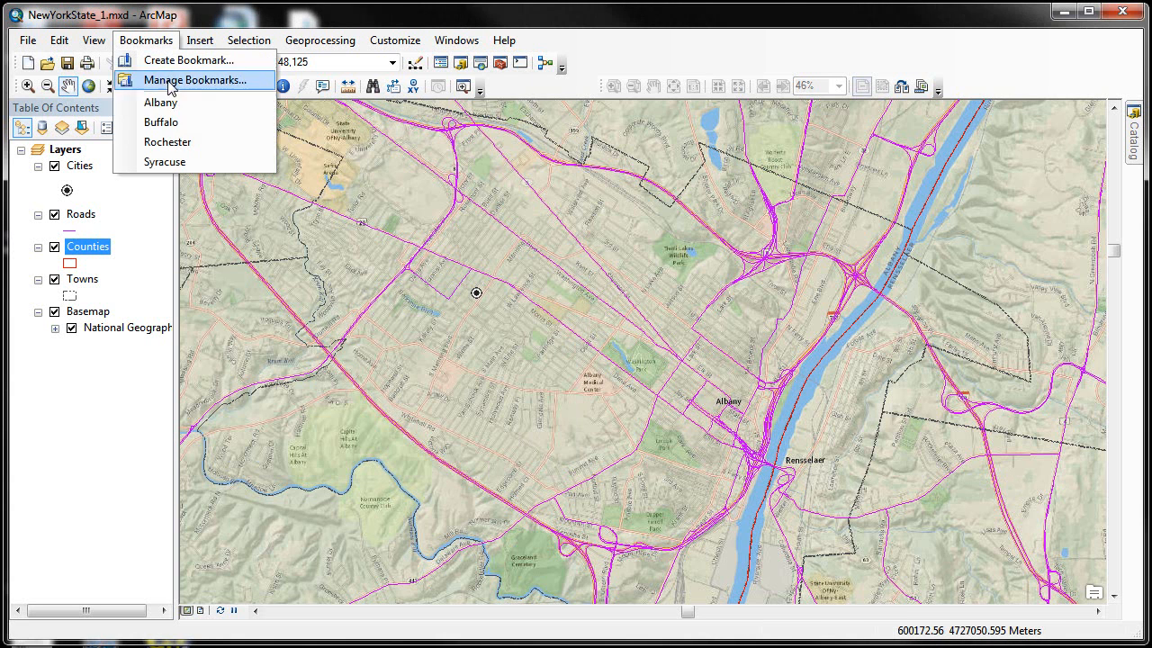
# Zoom to the Rochester bookmark and use Identify on the area northeast of the downtown highway loop.
pyautogui.click(173, 141)
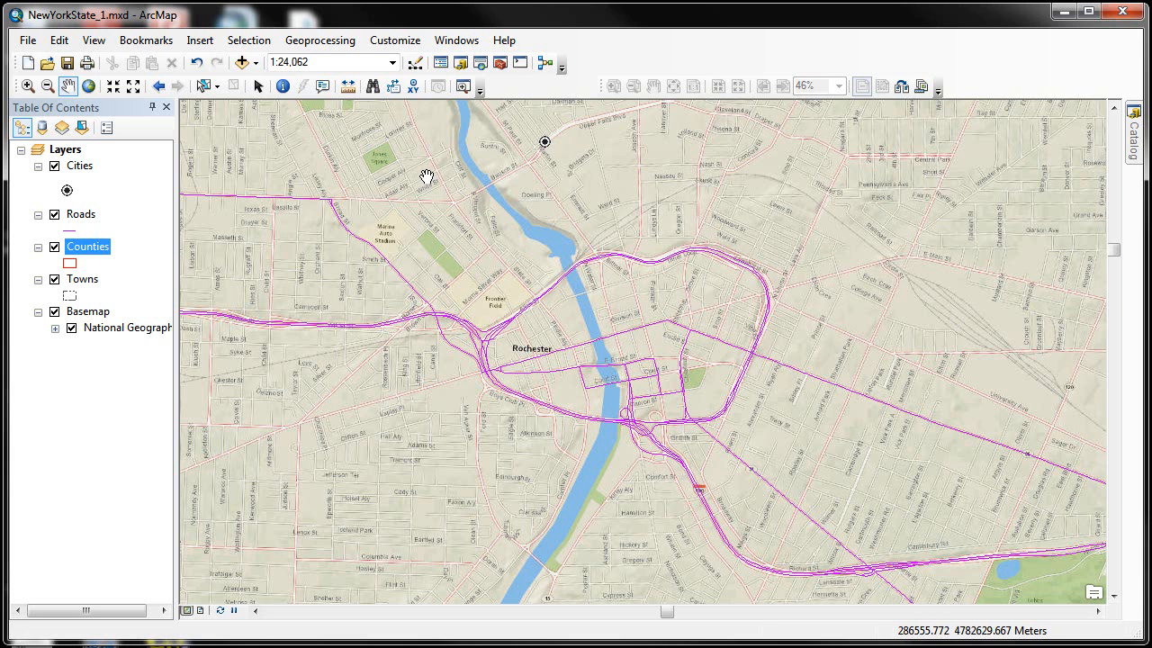
pyautogui.click(284, 87)
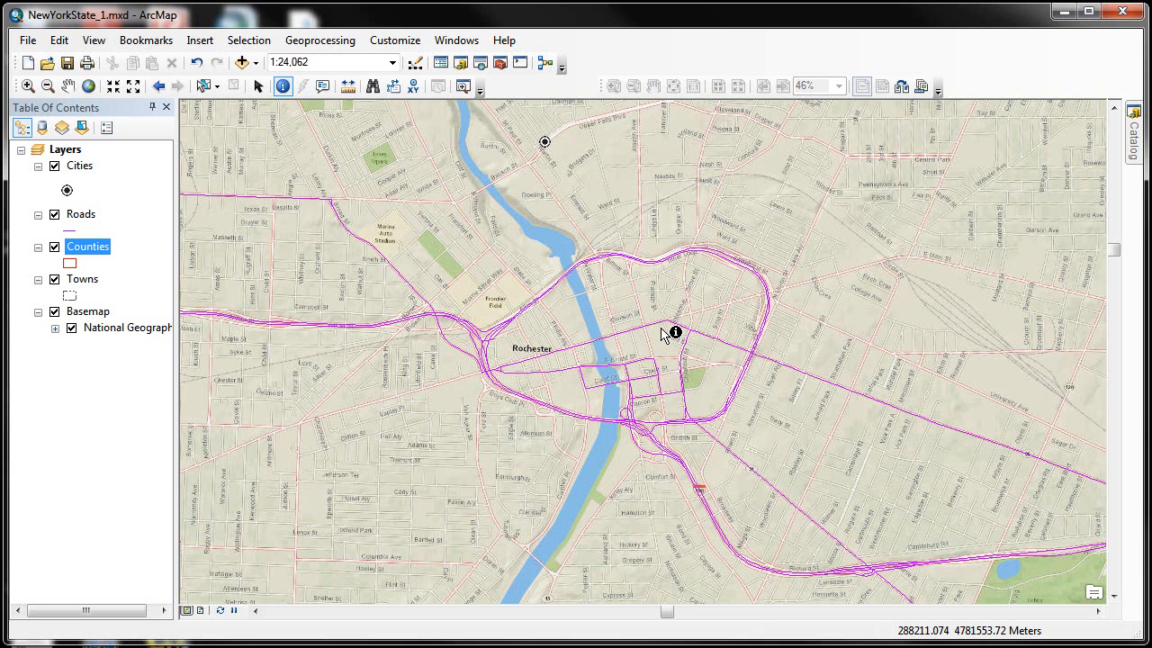
pyautogui.click(839, 249)
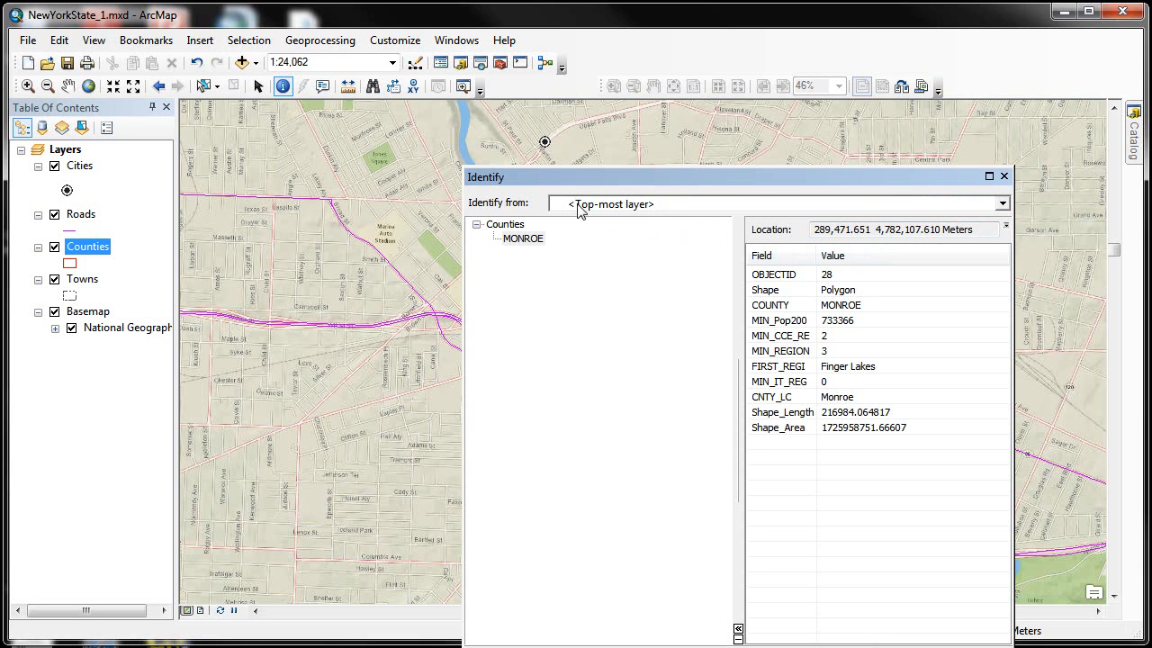
# Restrict Identify to the Roads layer, query a spot away from any road northeast of the loop, and close the results.
pyautogui.click(662, 205)
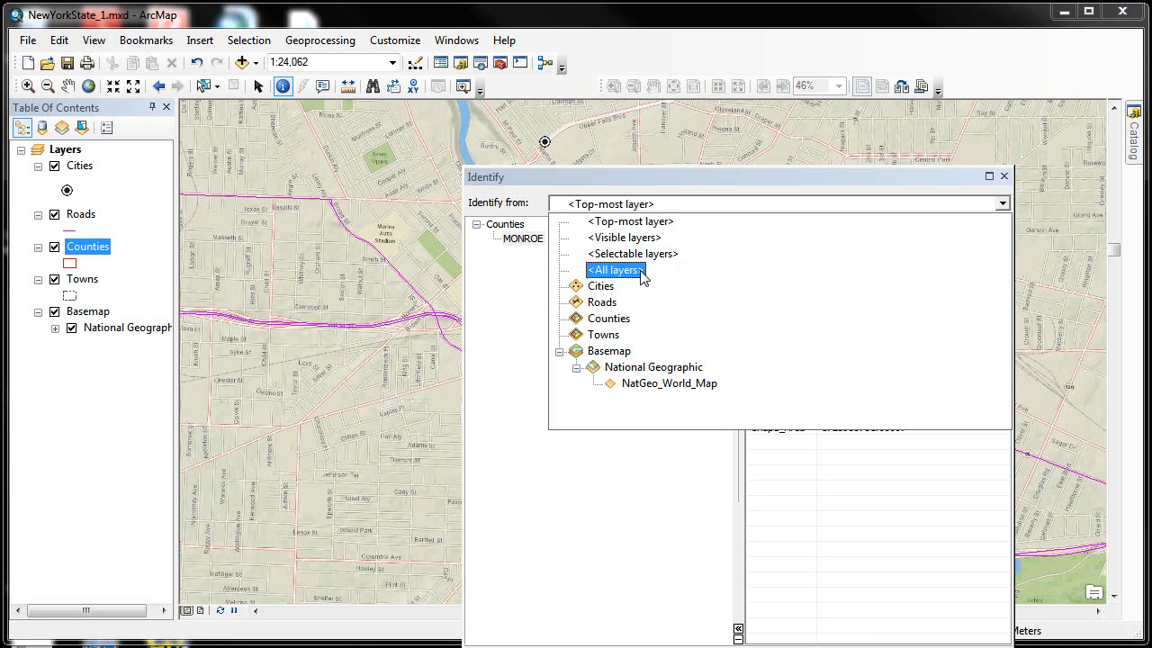
pyautogui.click(601, 302)
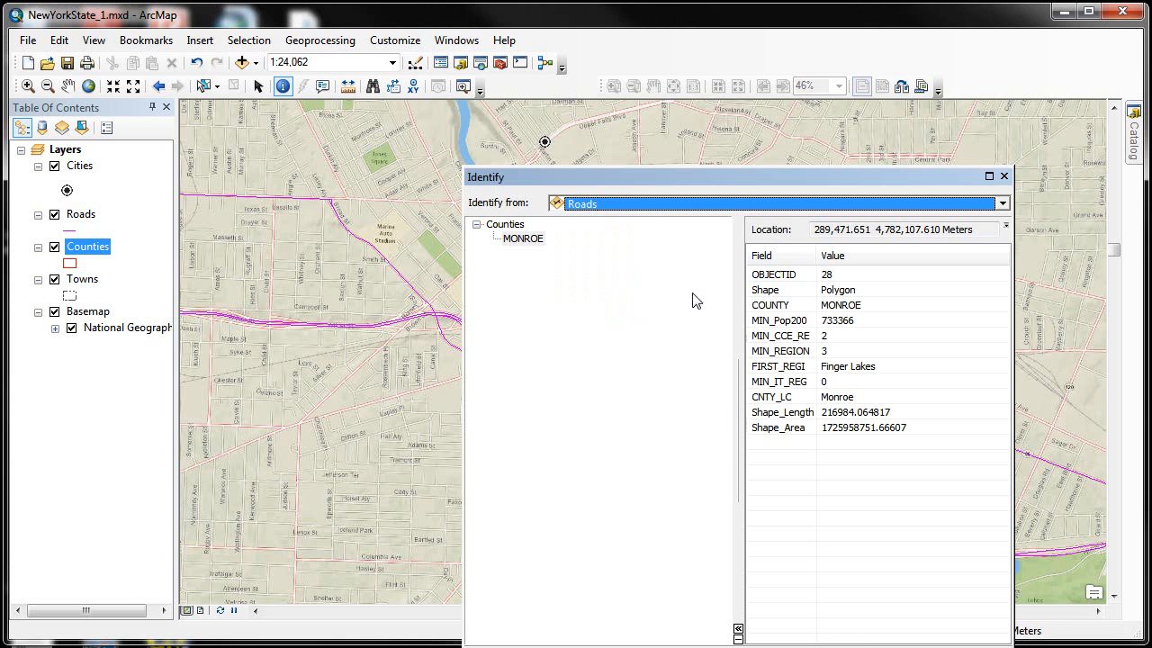
pyautogui.click(1004, 175)
pyautogui.click(847, 254)
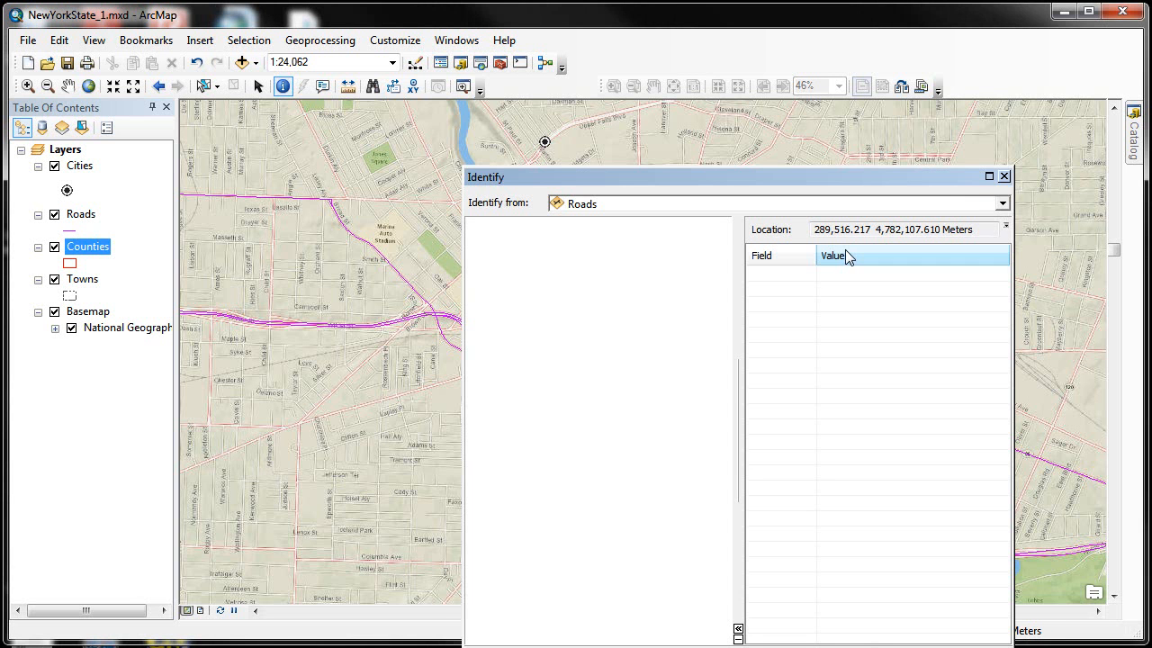
pyautogui.click(1004, 177)
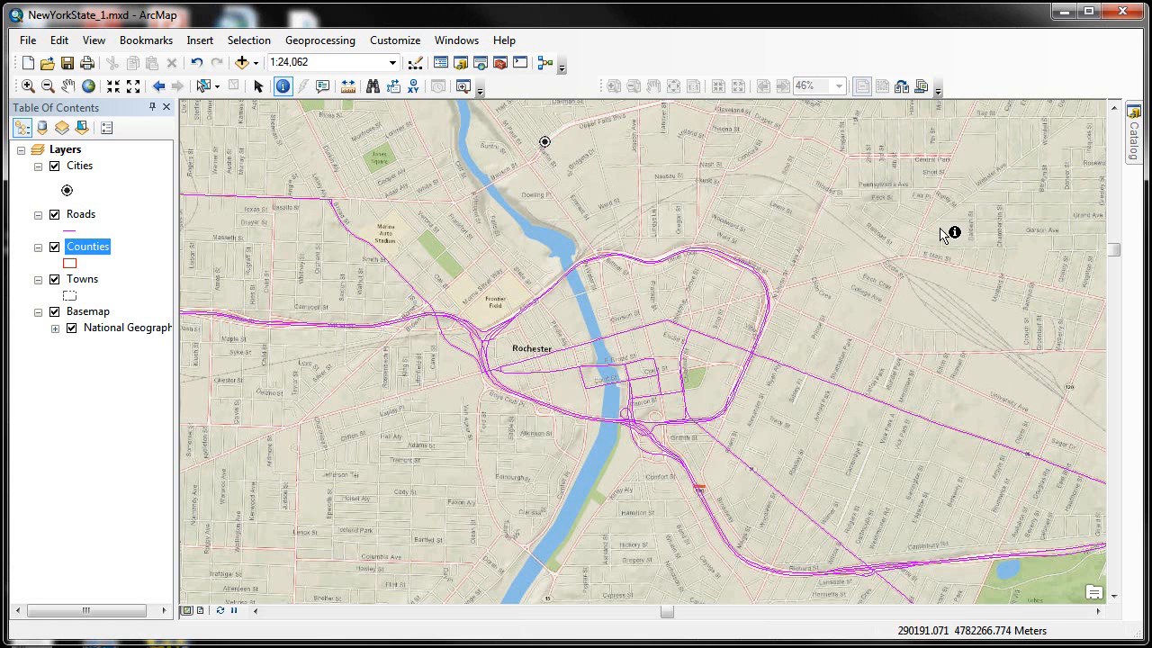
# Identify the loop highway just west of the river, and the road running southeast out of the loop.
pyautogui.click(556, 287)
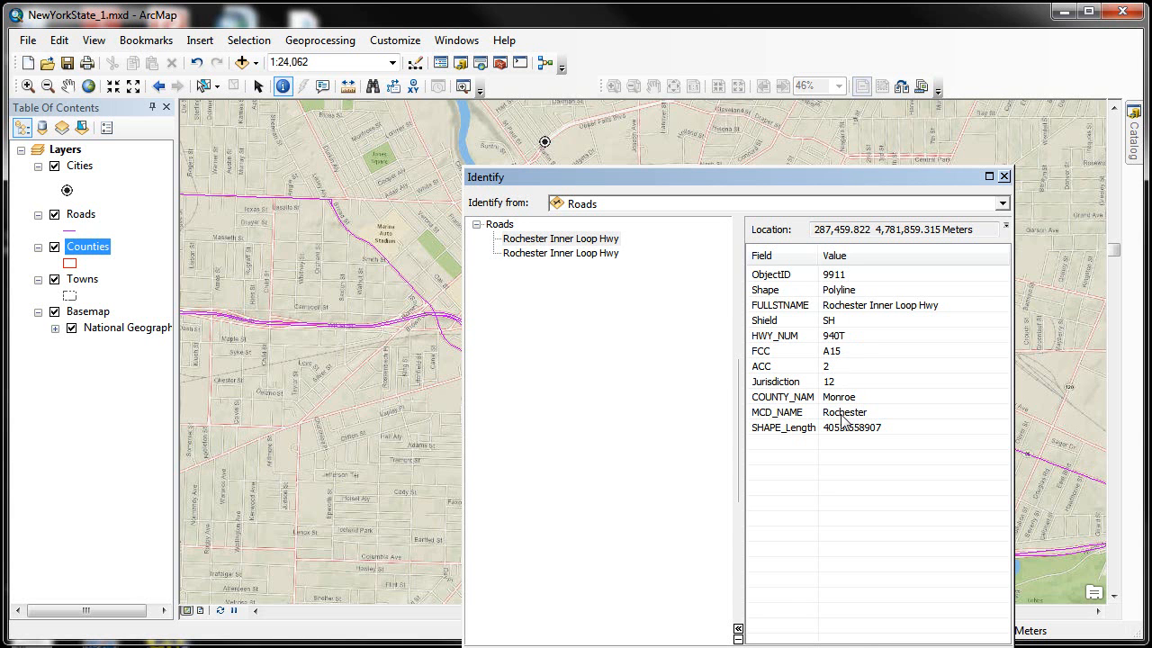
pyautogui.click(1005, 176)
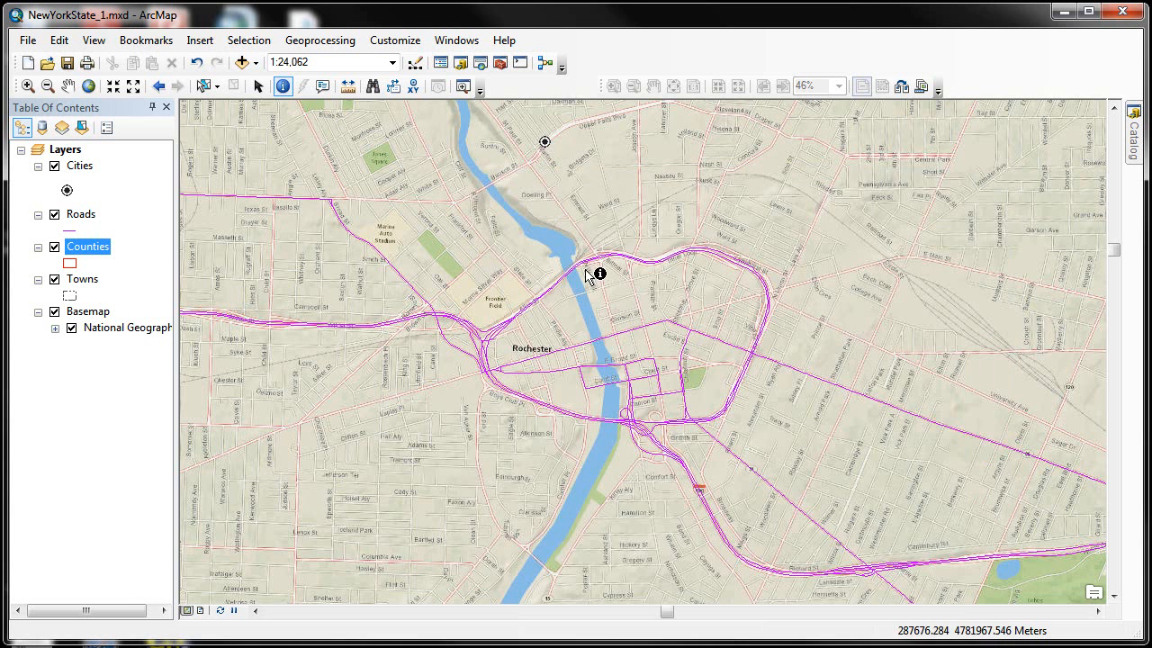
pyautogui.click(856, 396)
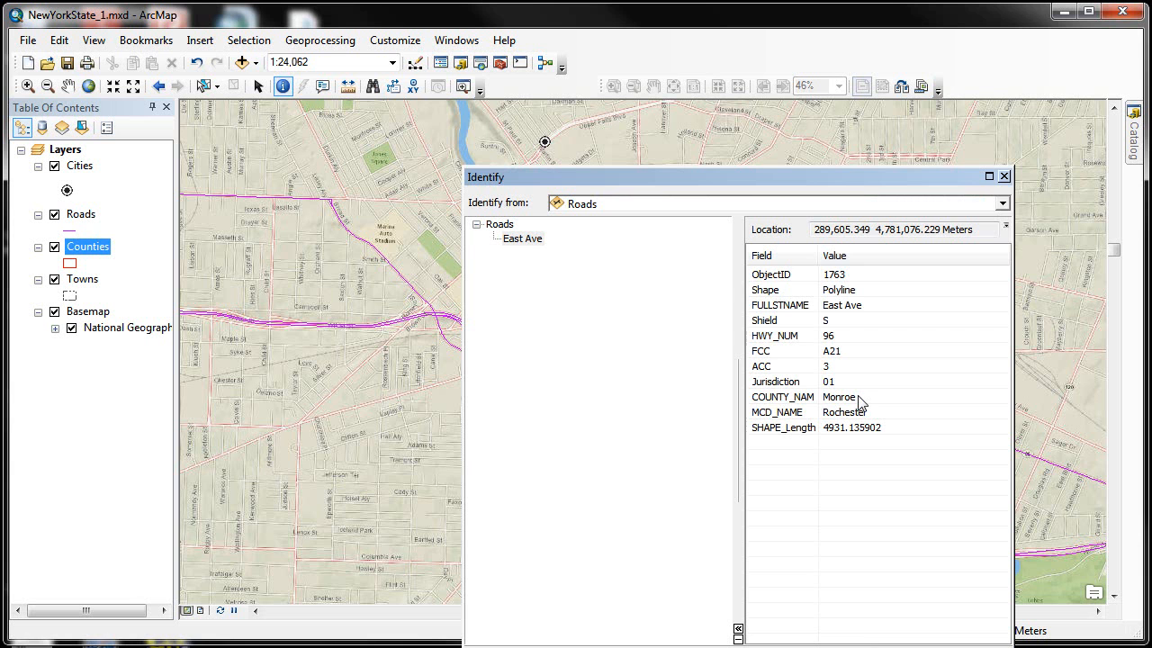
# Restrict Identify to the Cities layer, query the Rochester city point, and close the results.
pyautogui.click(1002, 204)
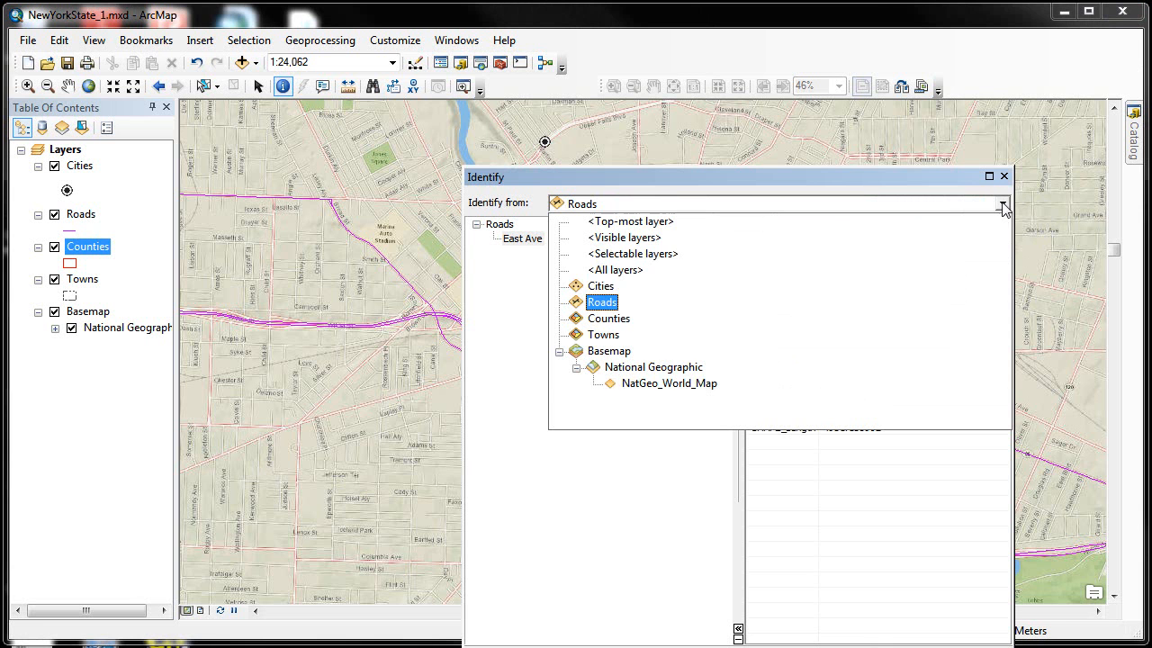
pyautogui.click(603, 288)
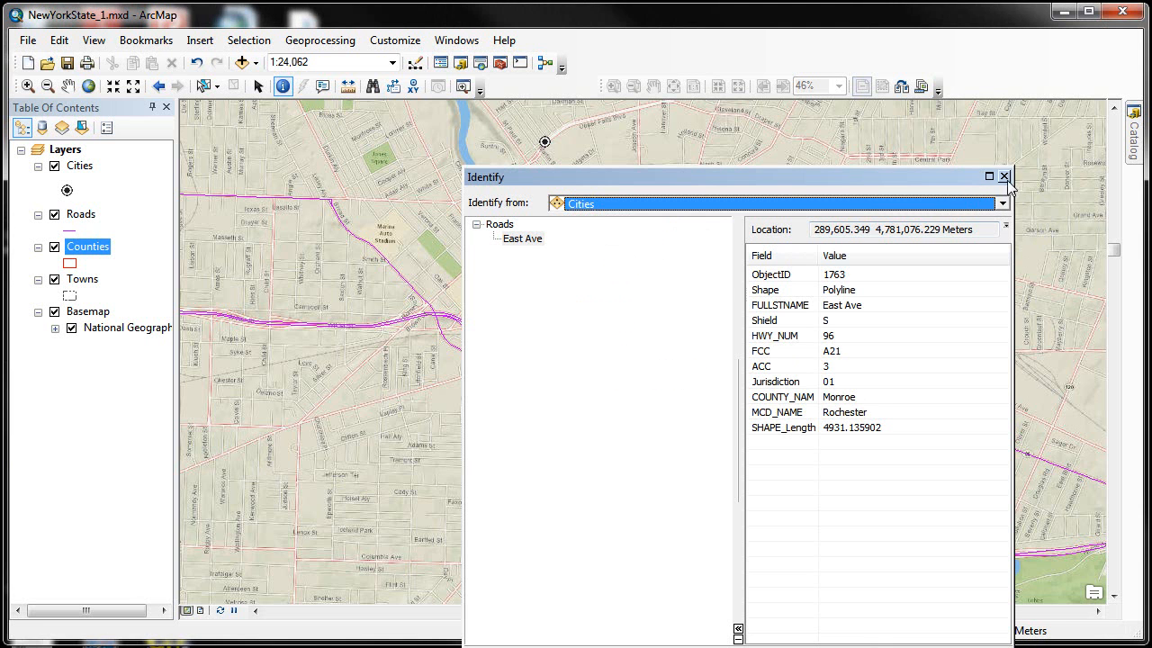
pyautogui.click(1003, 178)
pyautogui.click(545, 146)
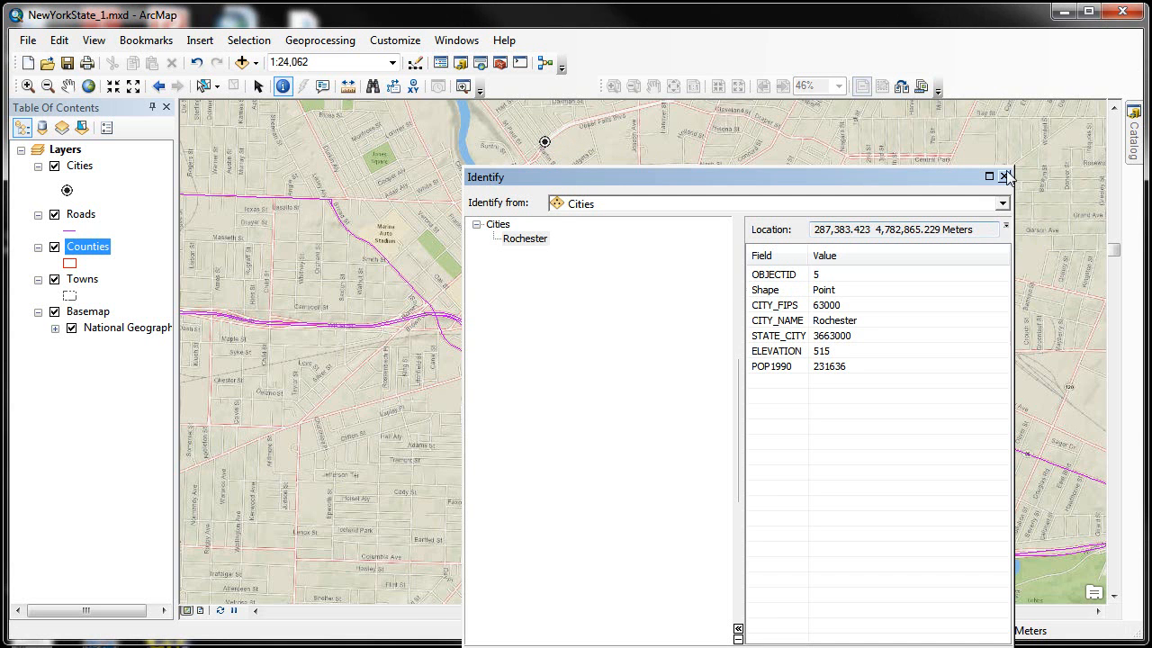
pyautogui.click(1005, 177)
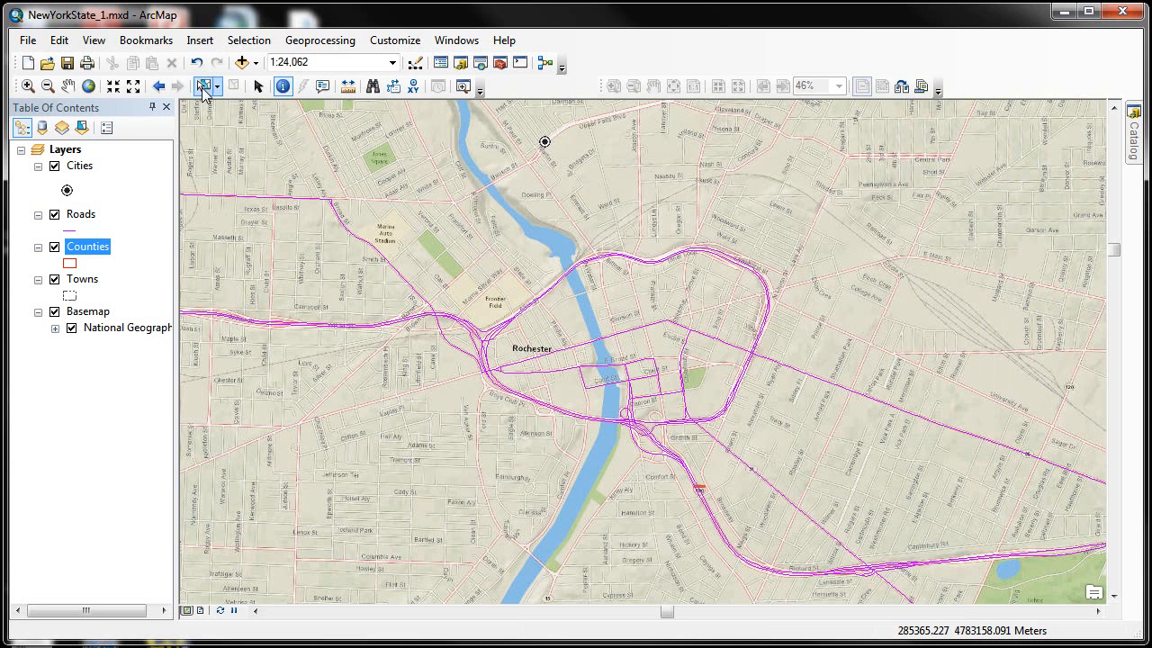
# Activate Select Elements, then display the Draw toolbar and place it along the upper edge of the map.
pyautogui.click(257, 89)
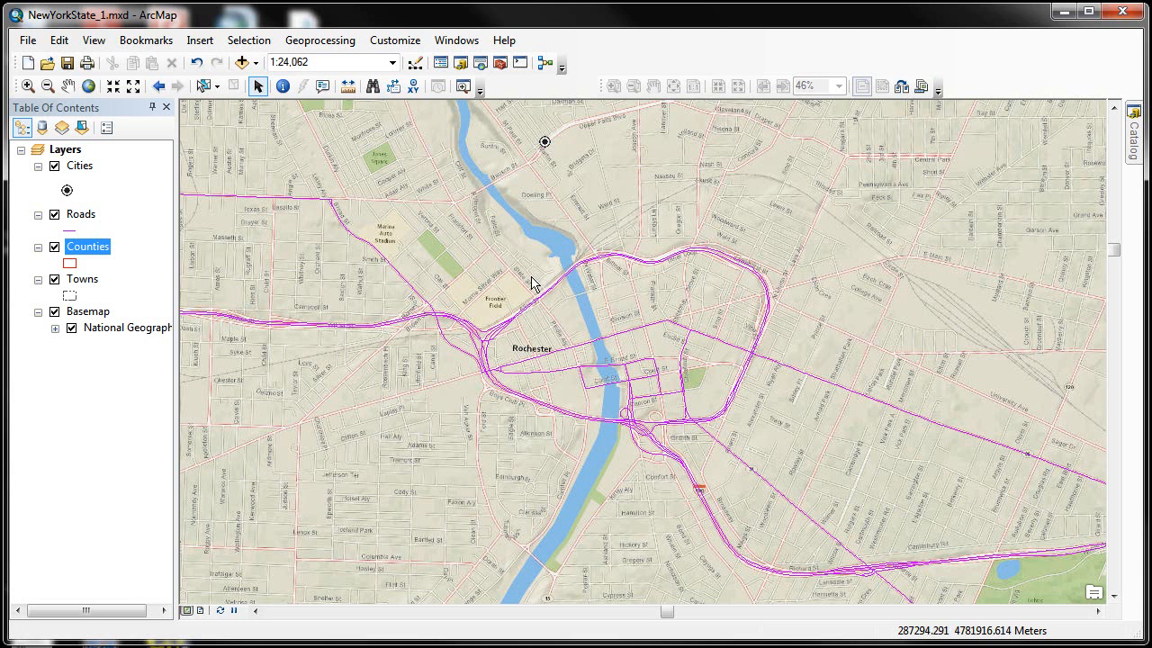
pyautogui.rightClick(643, 69)
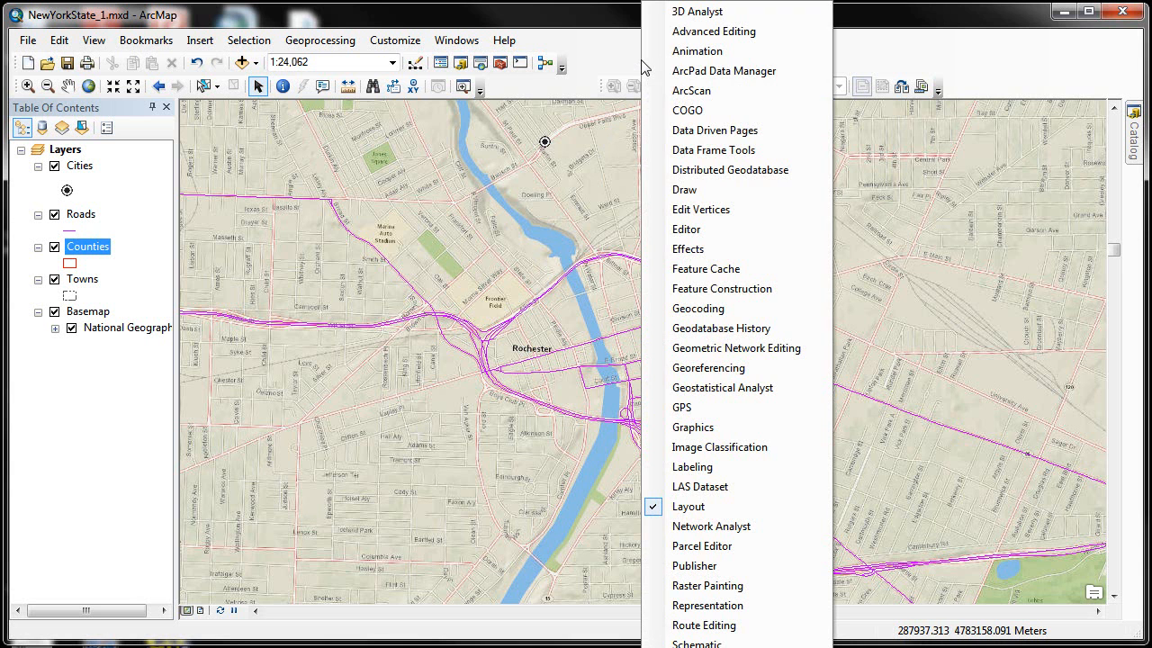
pyautogui.click(685, 189)
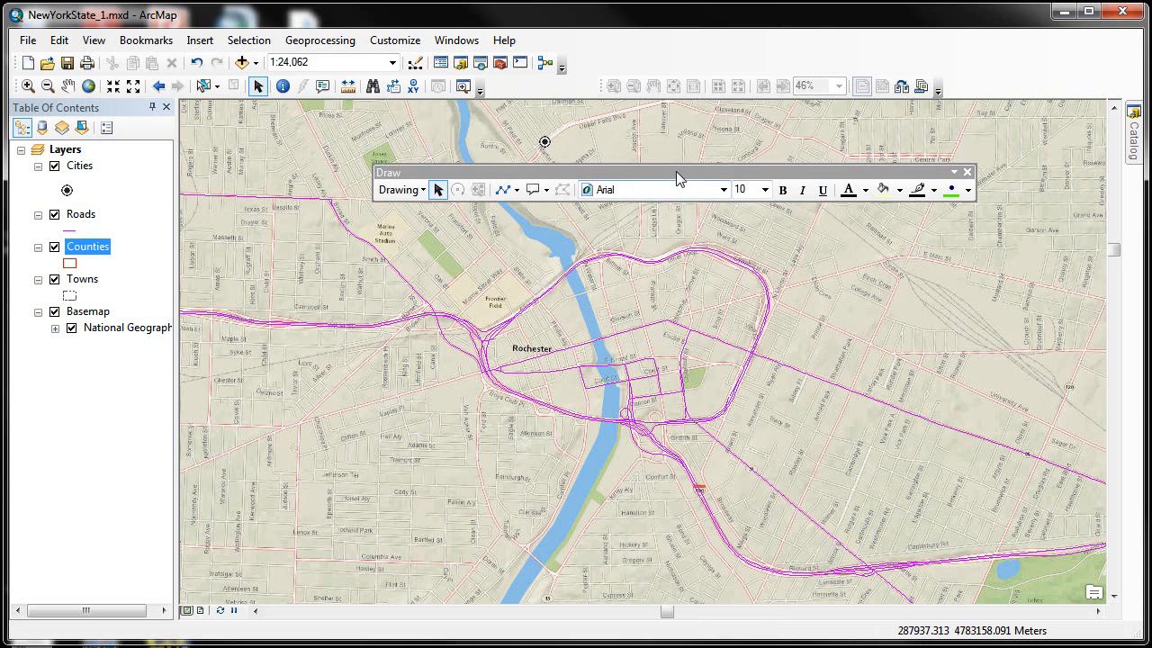
pyautogui.moveTo(680, 179); pyautogui.dragTo(668, 131)
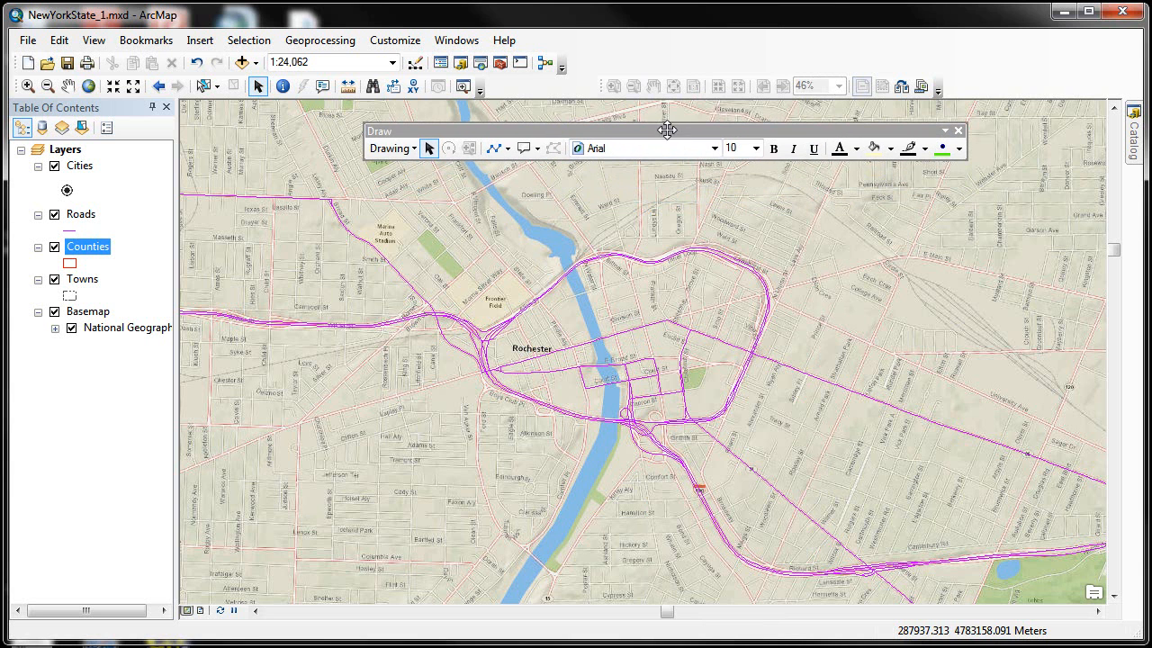
# Add a callout reading "Inner Loop" that points to the east side of Rochester's highway loop.
pyautogui.click(537, 149)
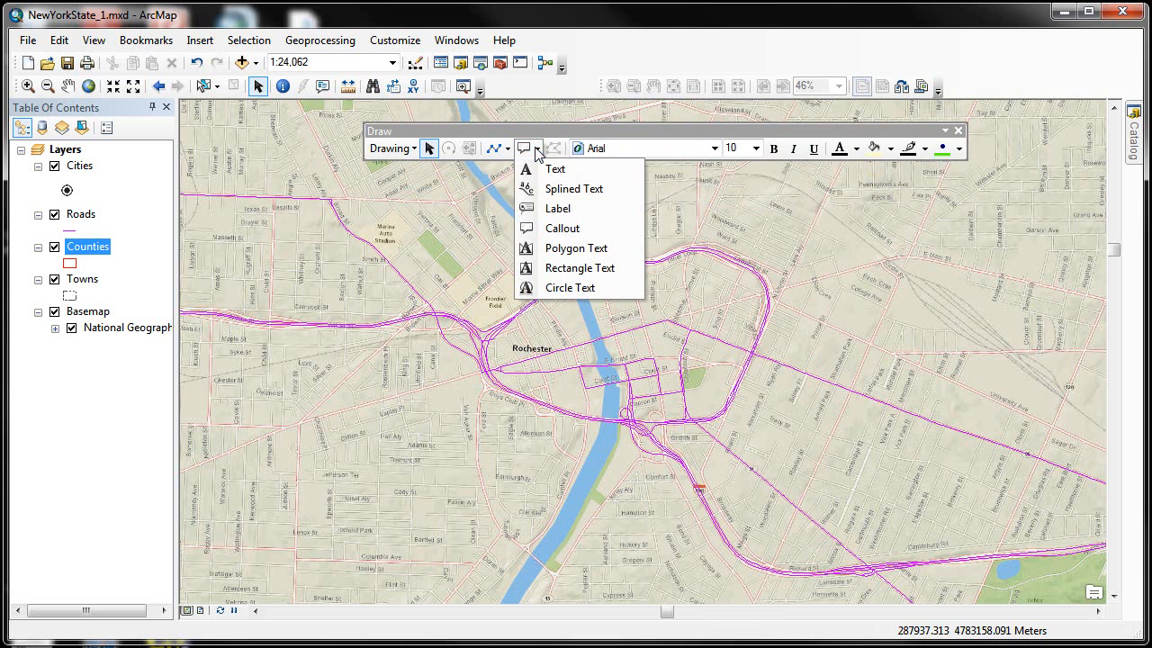
pyautogui.click(556, 228)
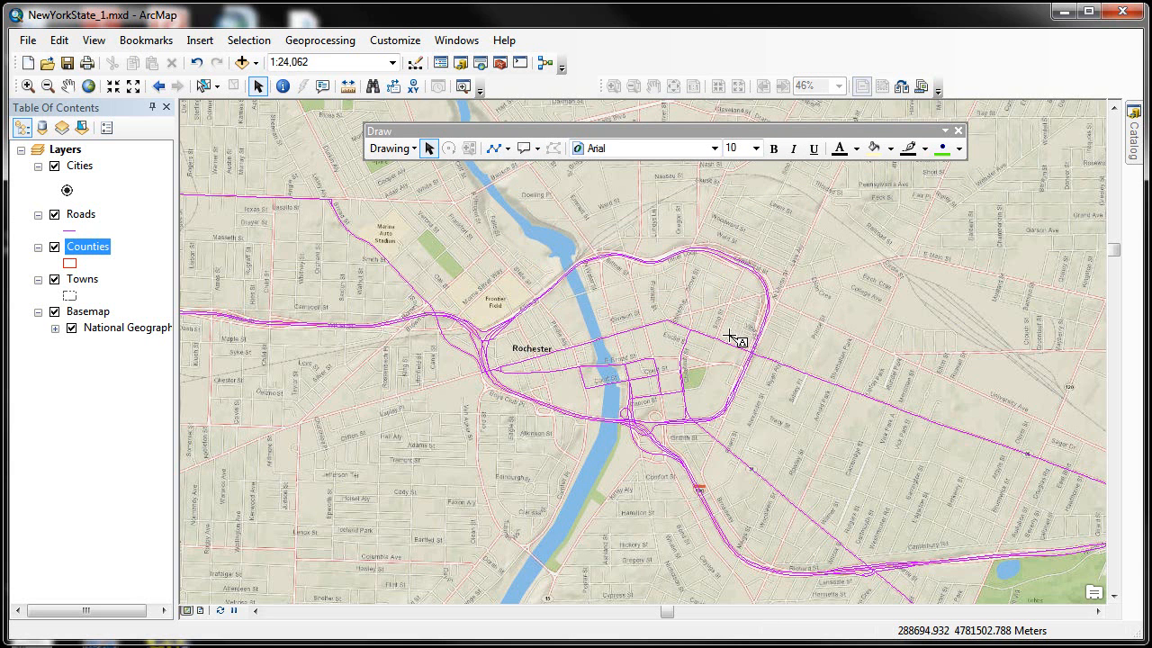
pyautogui.moveTo(764, 332); pyautogui.dragTo(870, 279)
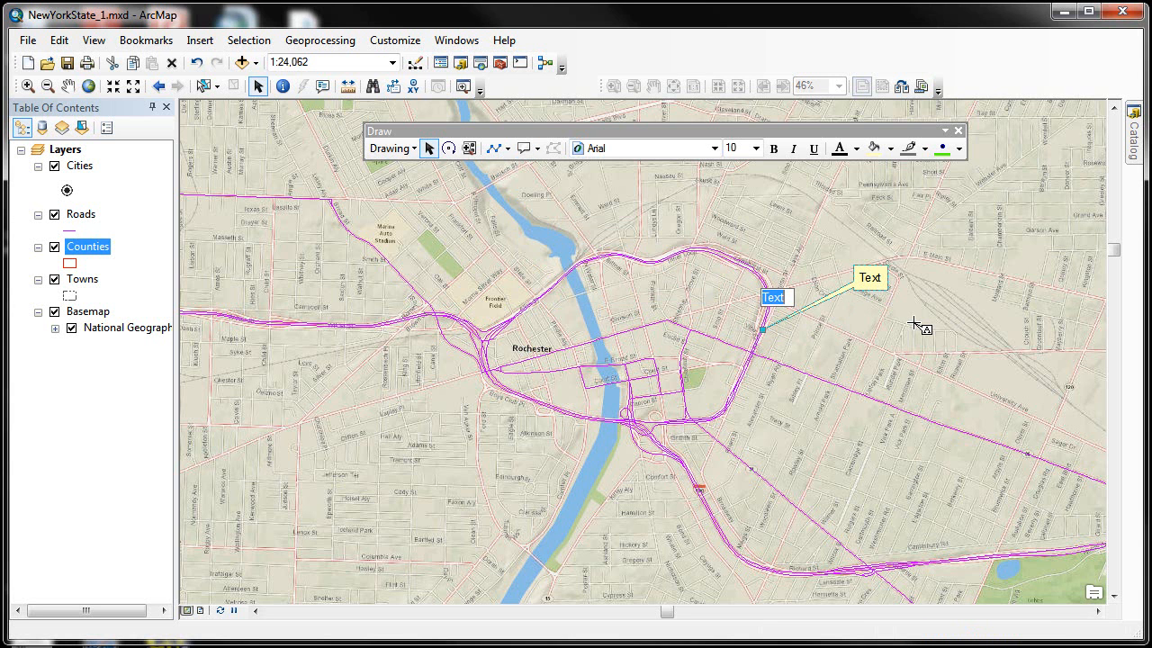
pyautogui.write('Inner Loop')
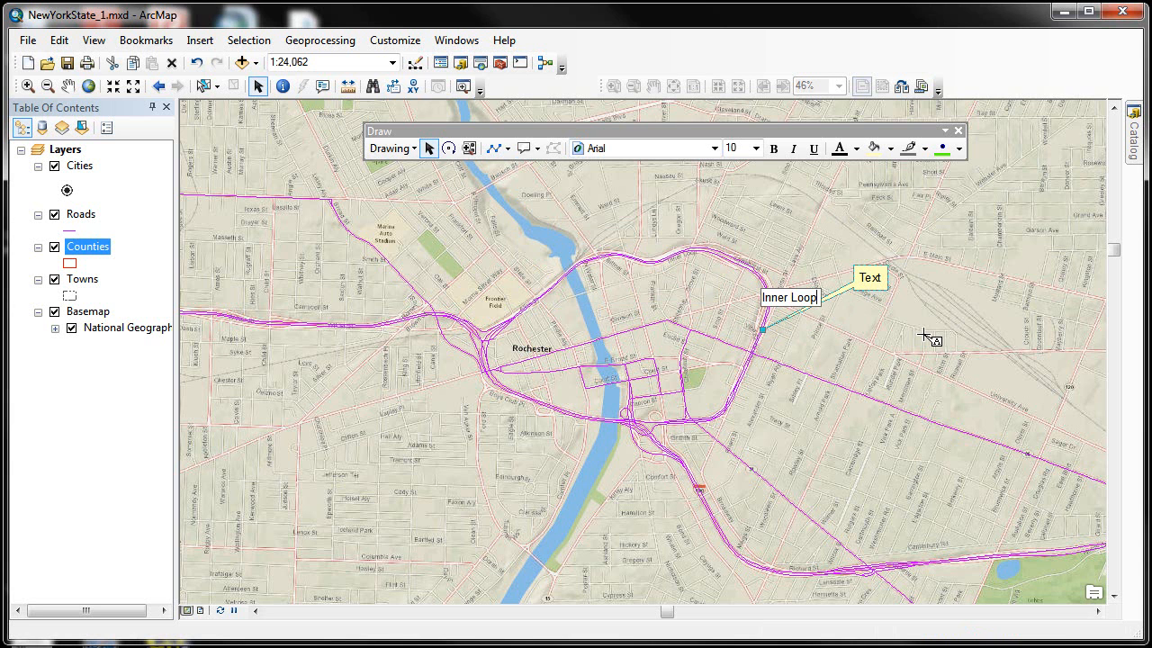
pyautogui.click(428, 148)
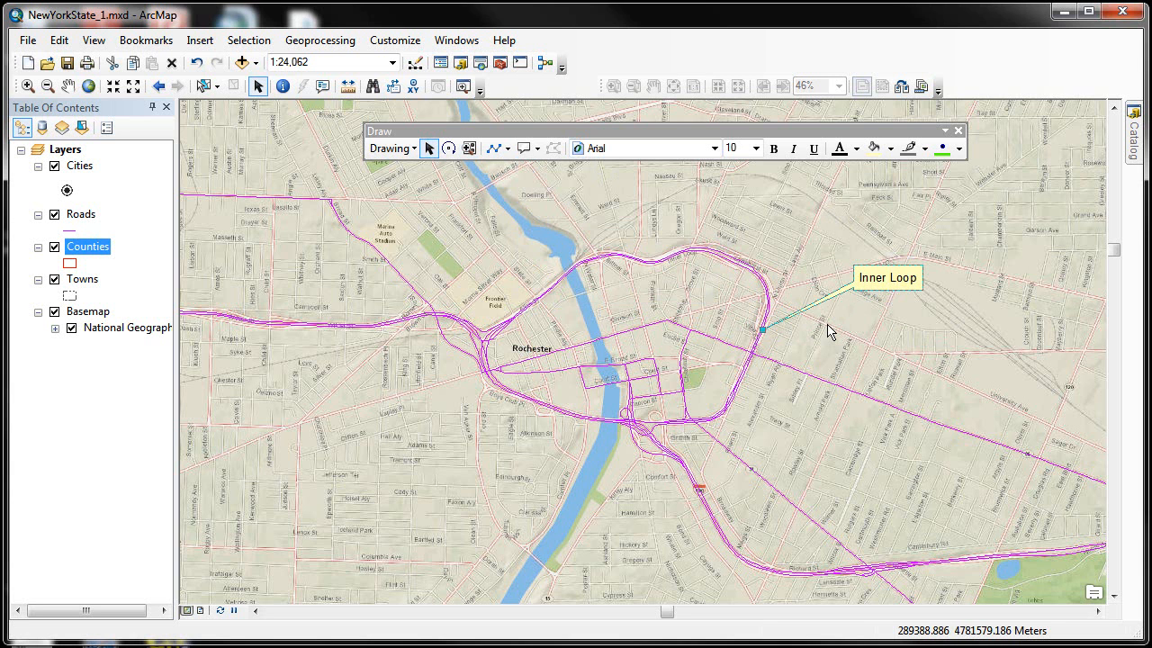
# Draw a circle around the highway interchange west of the Rochester label and give it no fill colour.
pyautogui.click(508, 150)
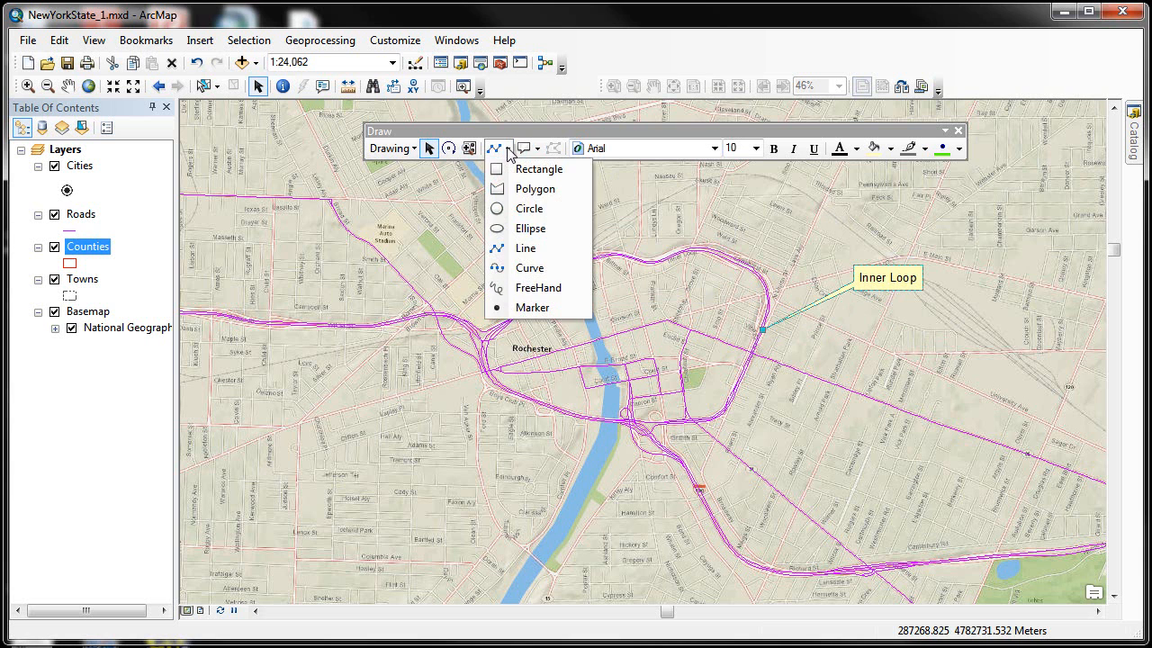
pyautogui.click(503, 206)
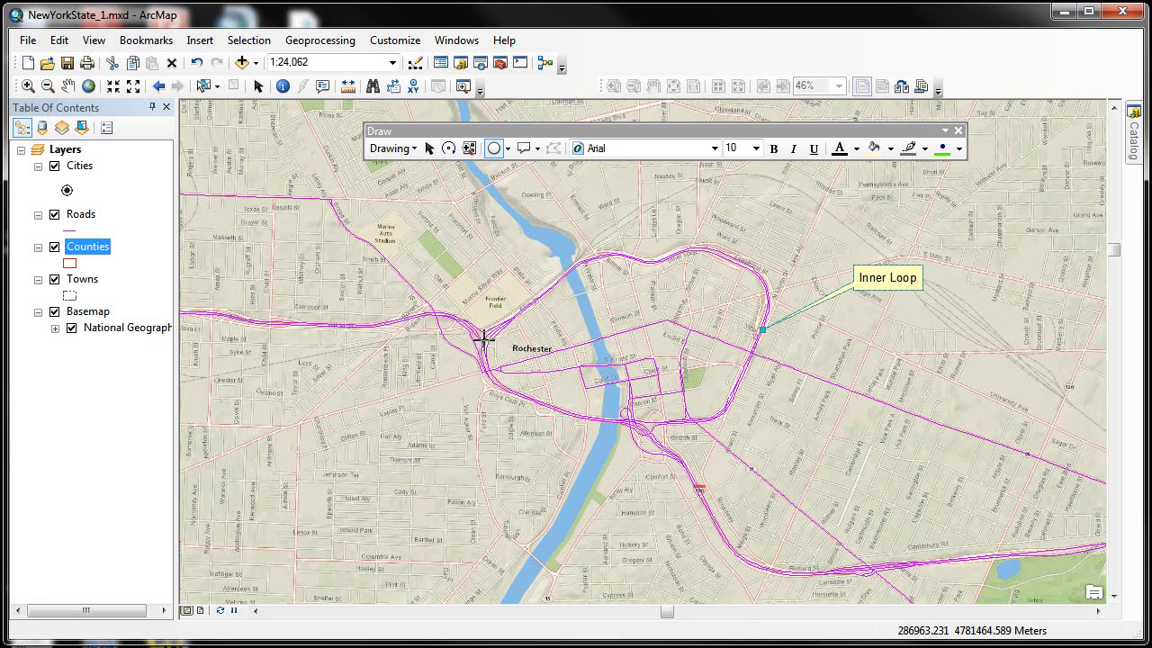
pyautogui.moveTo(484, 338); pyautogui.dragTo(523, 342)
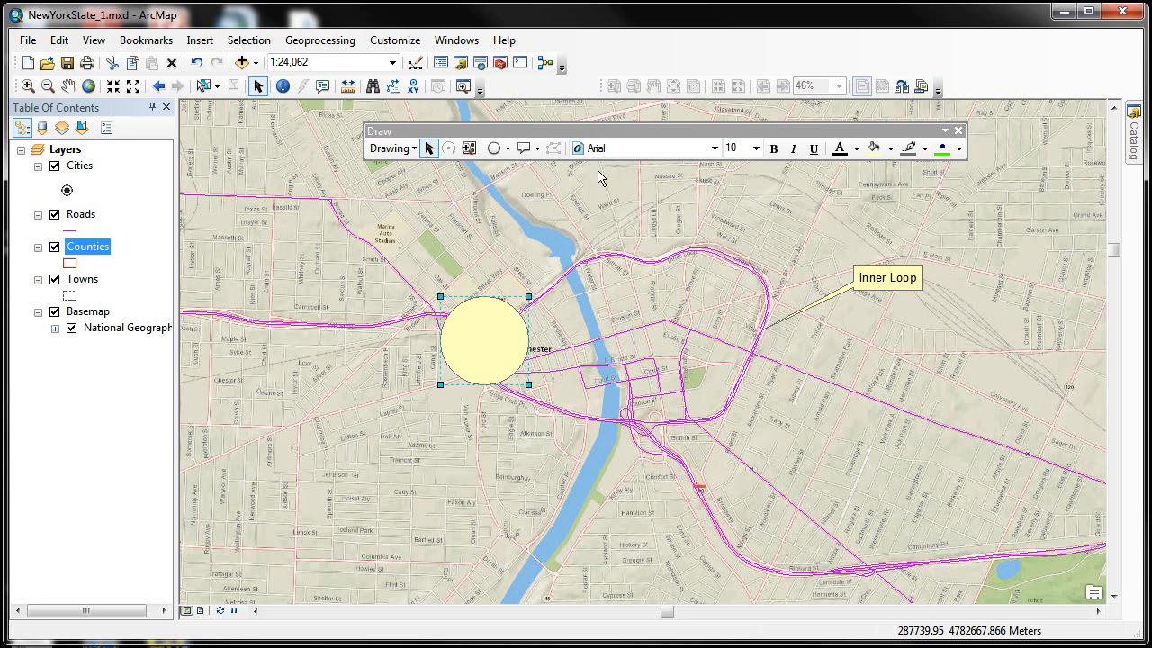
pyautogui.click(890, 149)
pyautogui.click(893, 173)
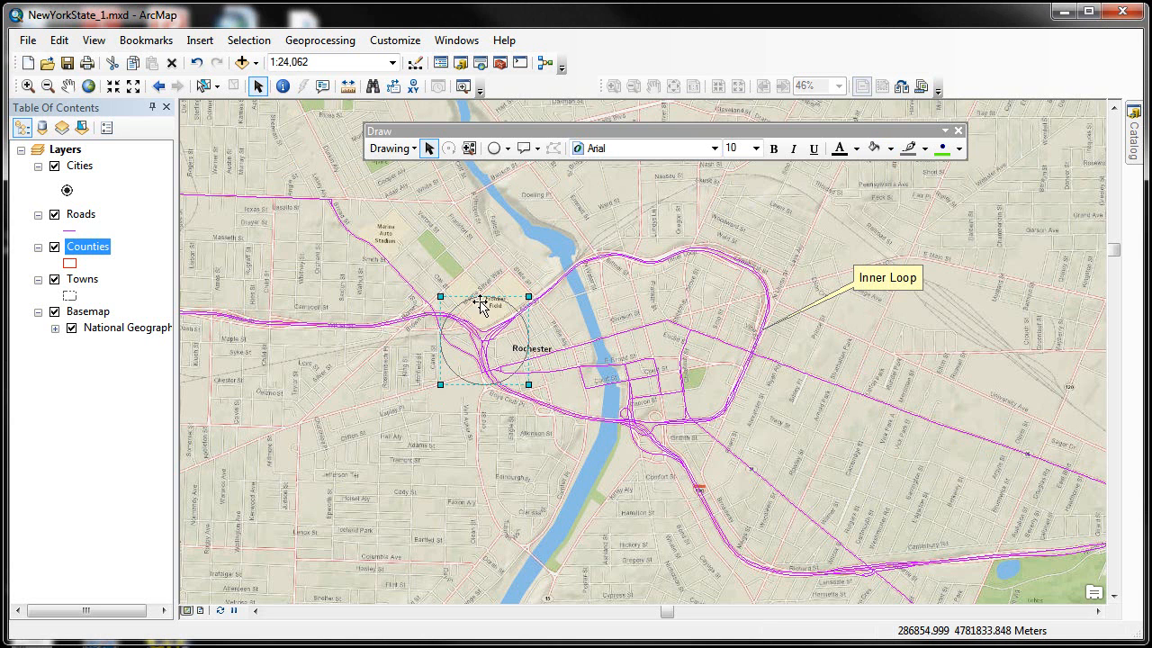
# Move the Inner Loop callout's pointer to the loop's northeast bend, and move the circle to the interchange on the loop's south side.
pyautogui.click(911, 279)
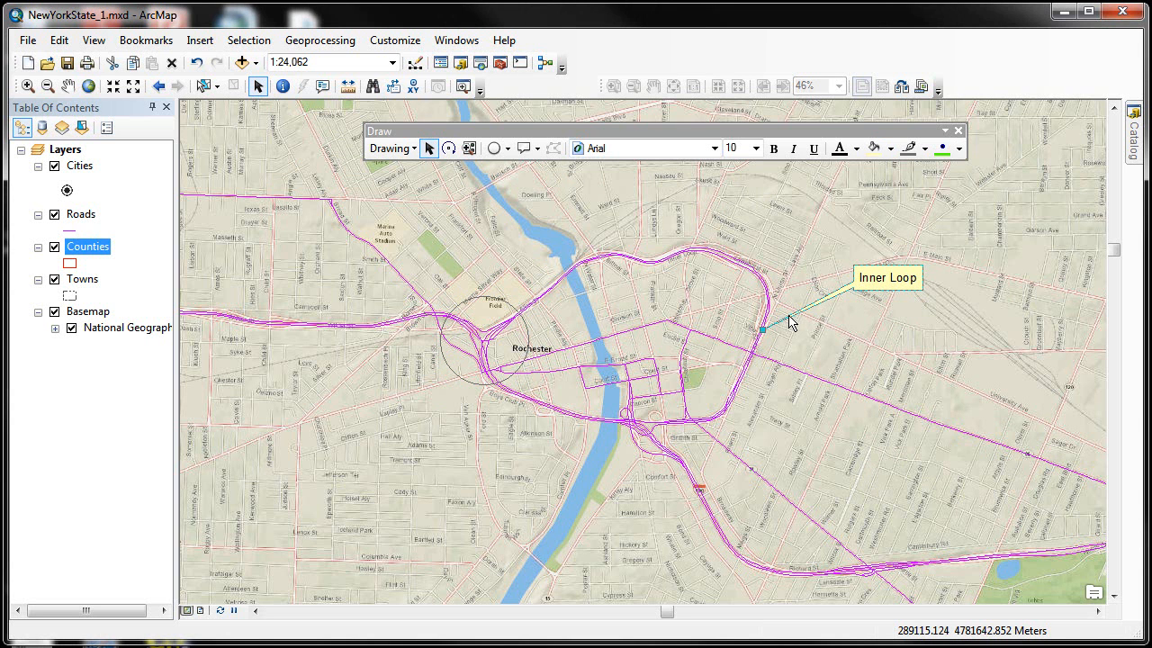
pyautogui.moveTo(762, 330); pyautogui.dragTo(747, 264)
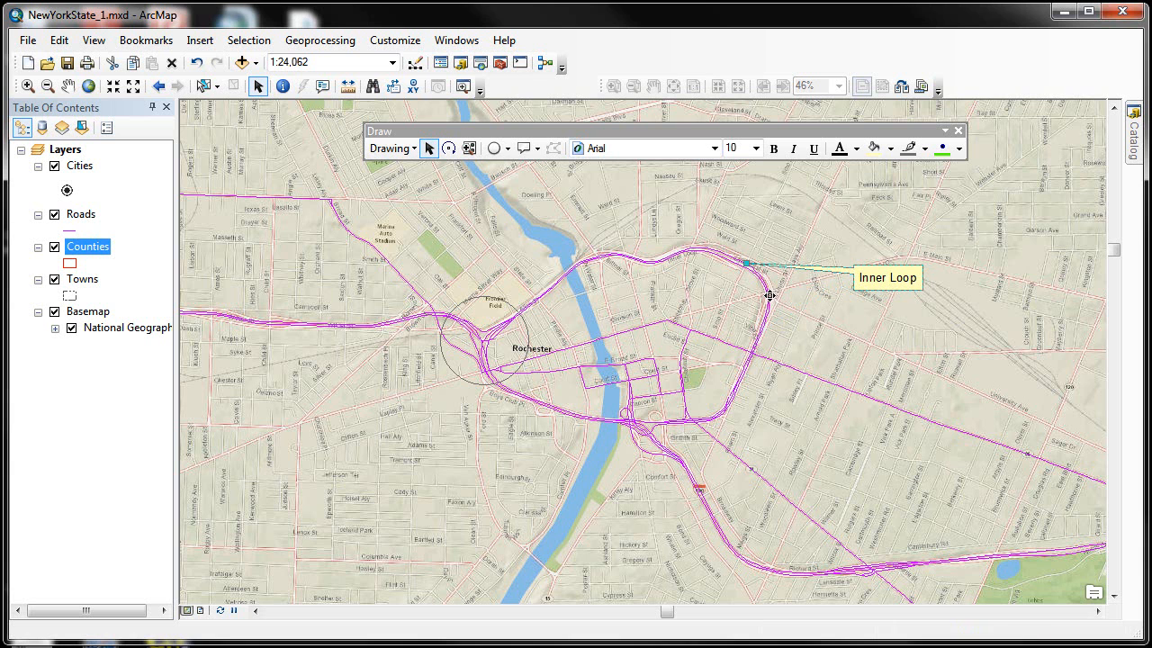
pyautogui.click(513, 308)
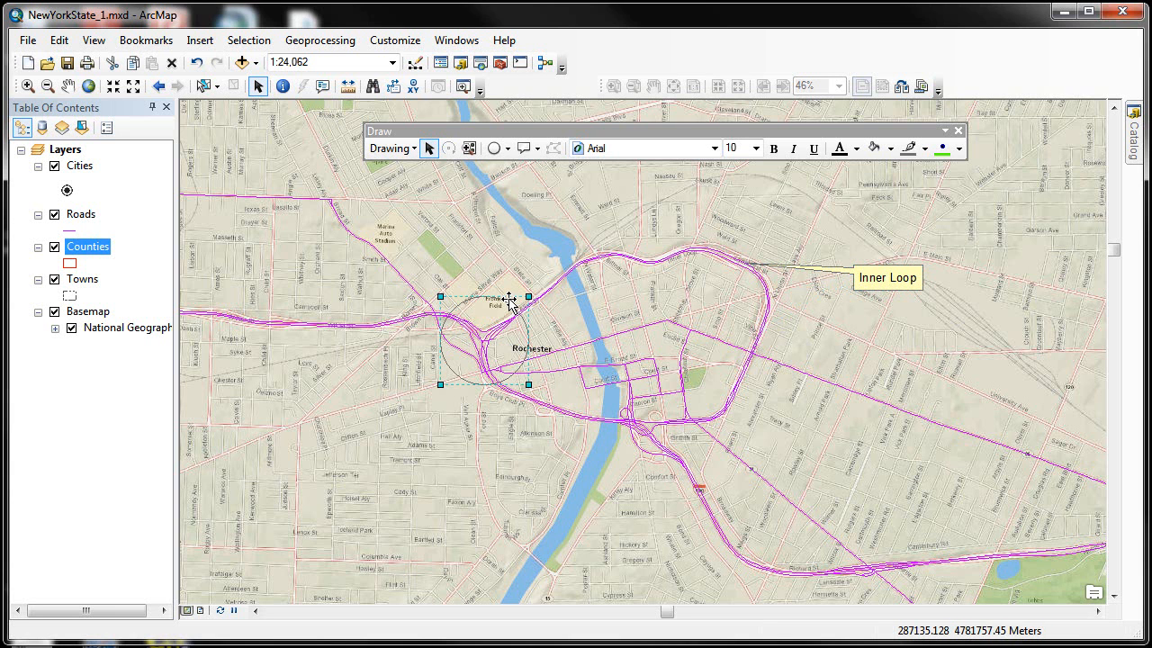
pyautogui.moveTo(491, 298); pyautogui.dragTo(658, 391)
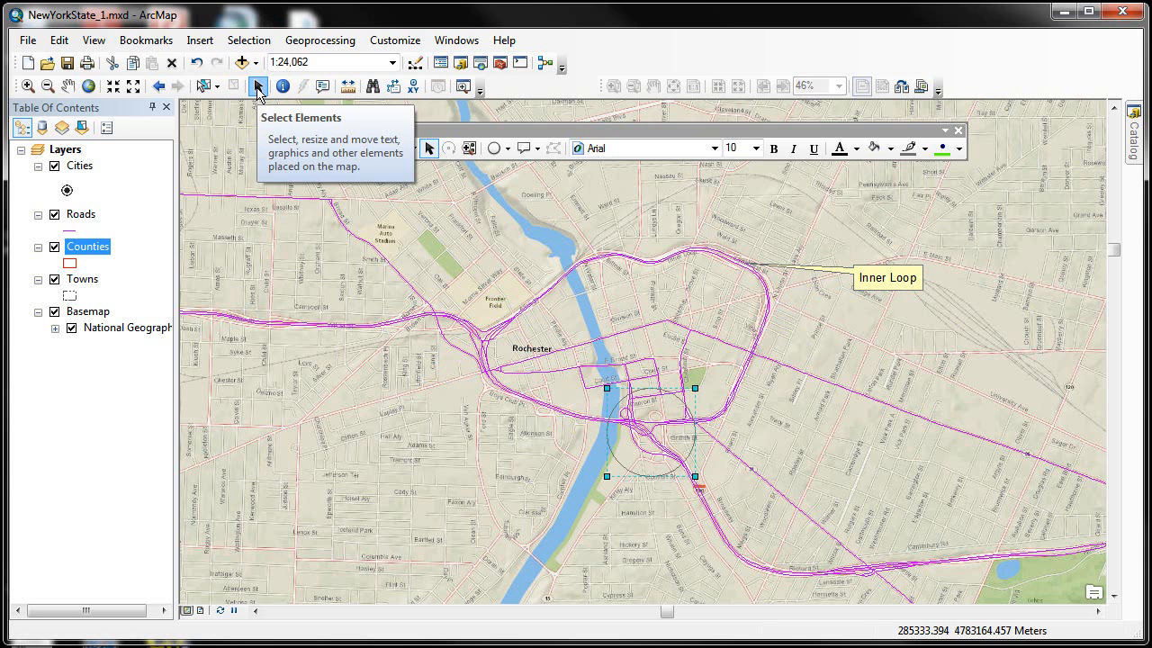
# Close the Draw toolbar and delete both the Inner Loop callout and the circle from the map.
pyautogui.click(958, 131)
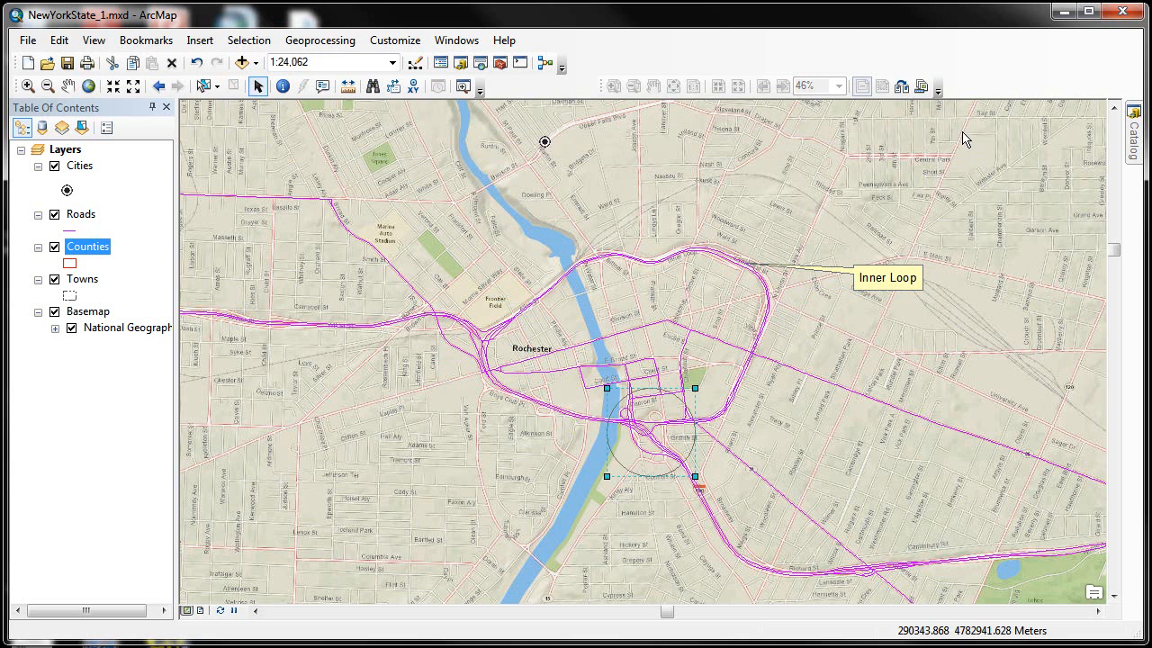
pyautogui.click(894, 278)
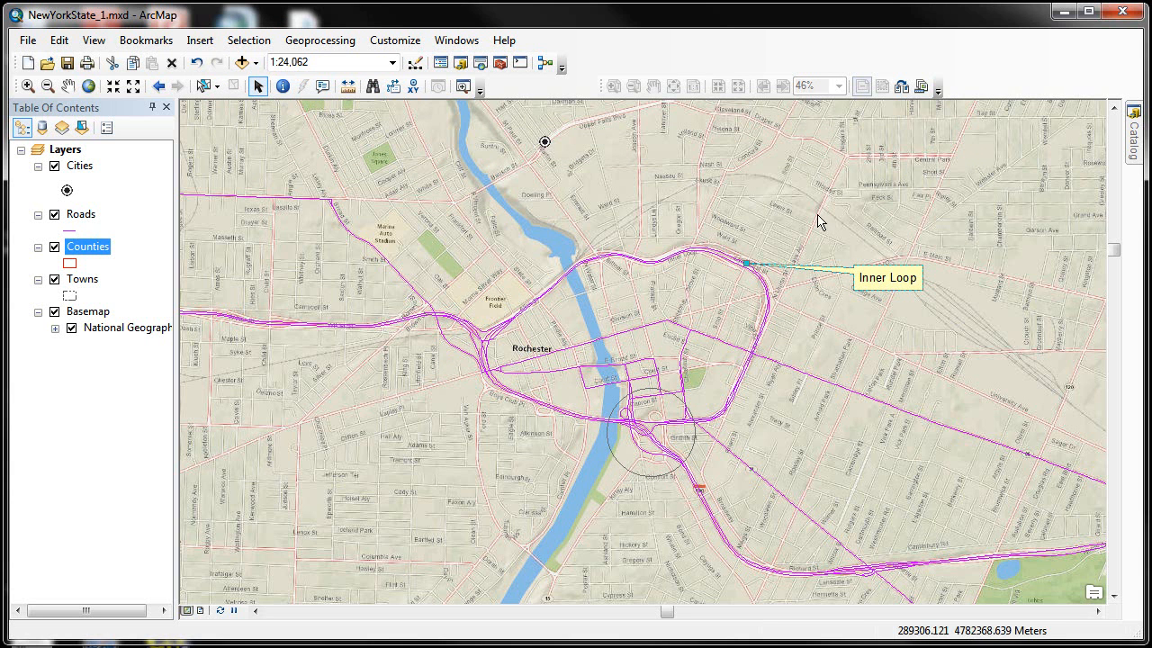
pyautogui.press('Delete')
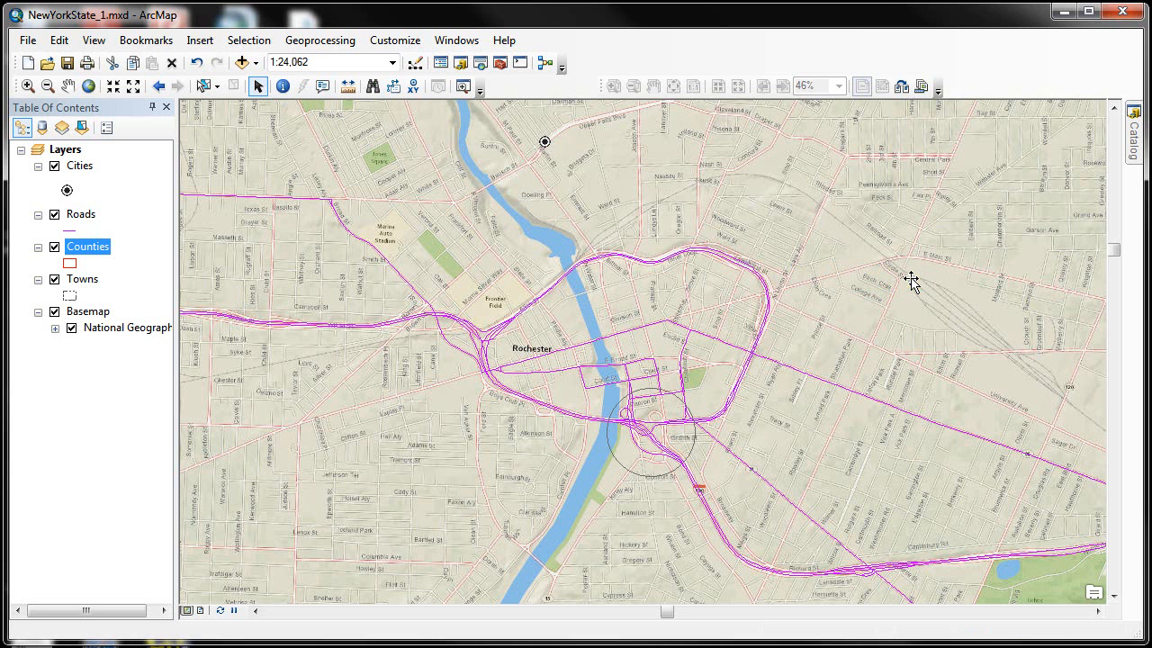
pyautogui.click(631, 472)
pyautogui.press('Delete')
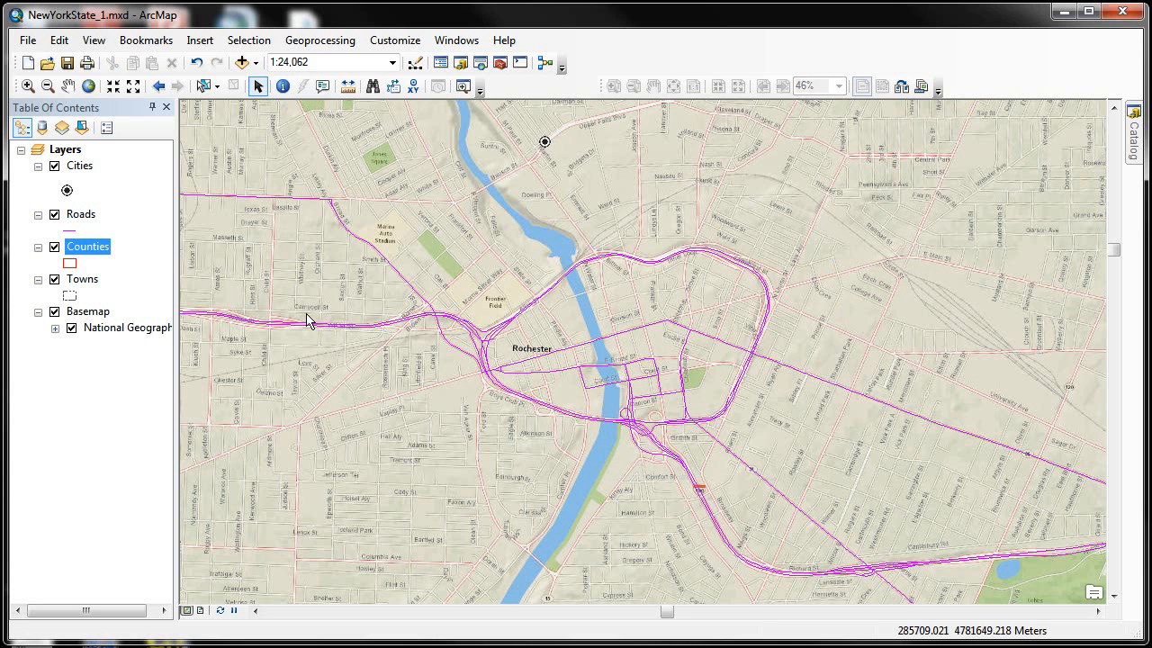
# Use Select by Rectangle to select the downtown road segments around the river, east of the Rochester label.
pyautogui.click(203, 85)
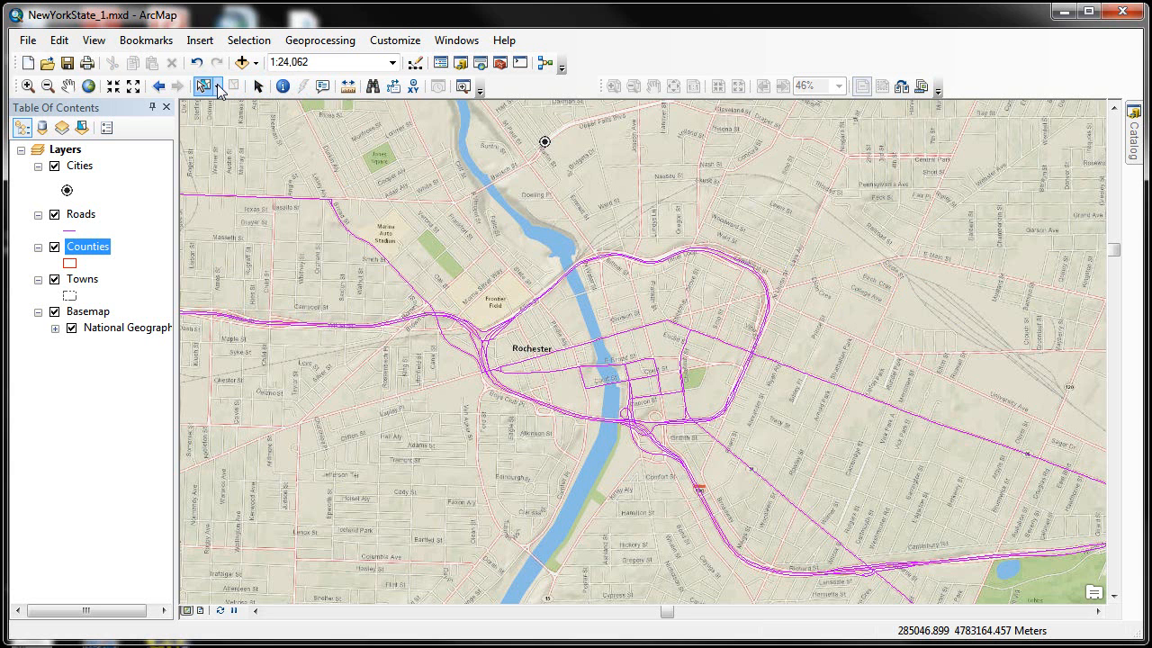
pyautogui.click(217, 87)
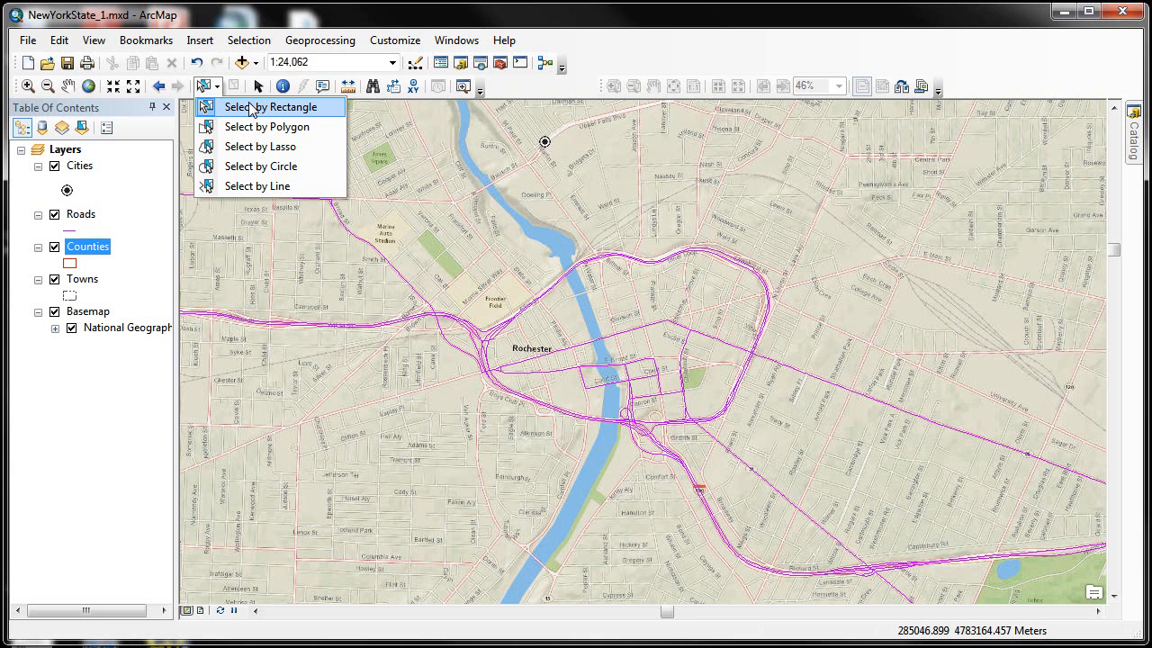
pyautogui.click(250, 108)
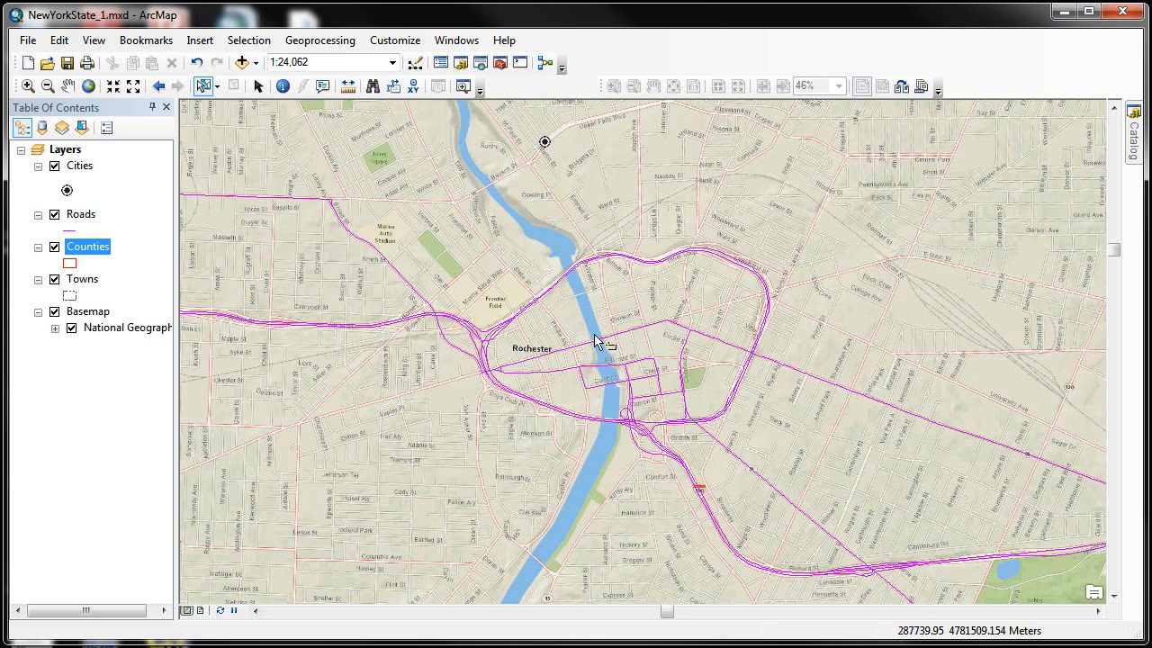
pyautogui.moveTo(589, 339); pyautogui.dragTo(655, 394)
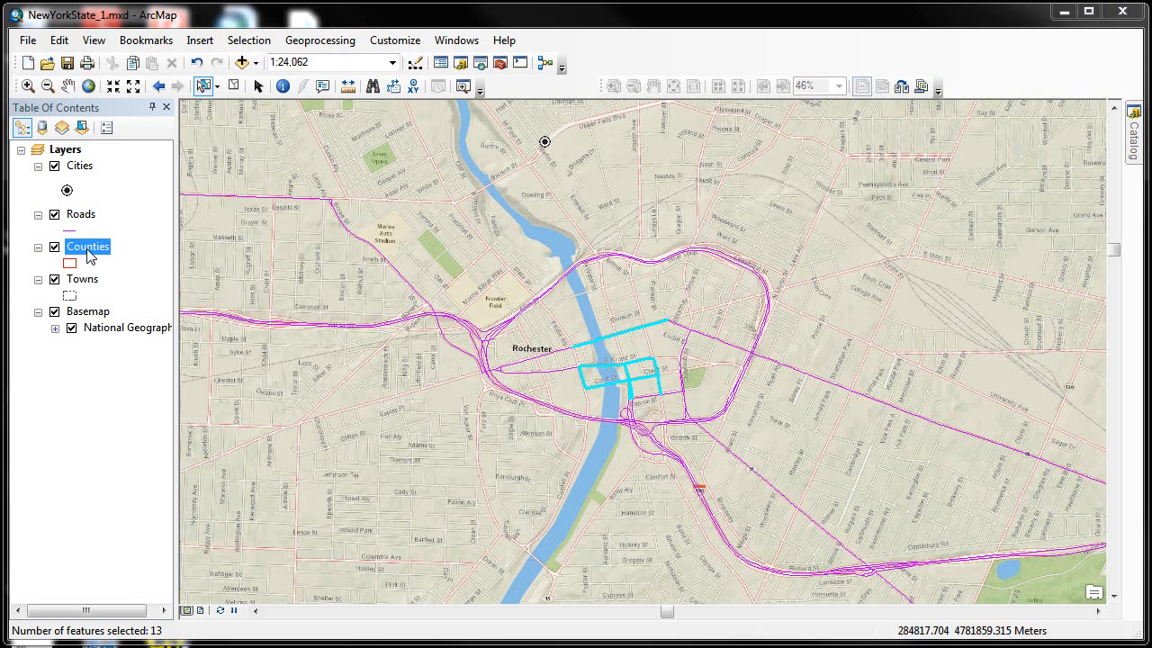
# Open the Roads layer's attribute table and dock it beneath the map.
pyautogui.rightClick(88, 214)
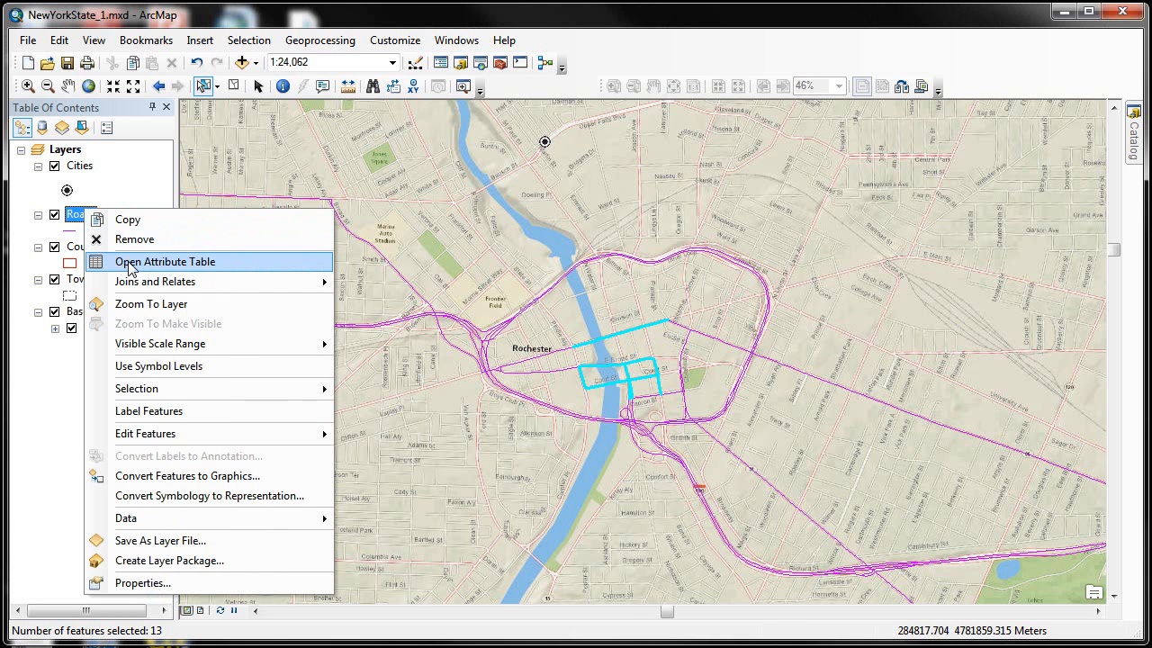
pyautogui.click(128, 262)
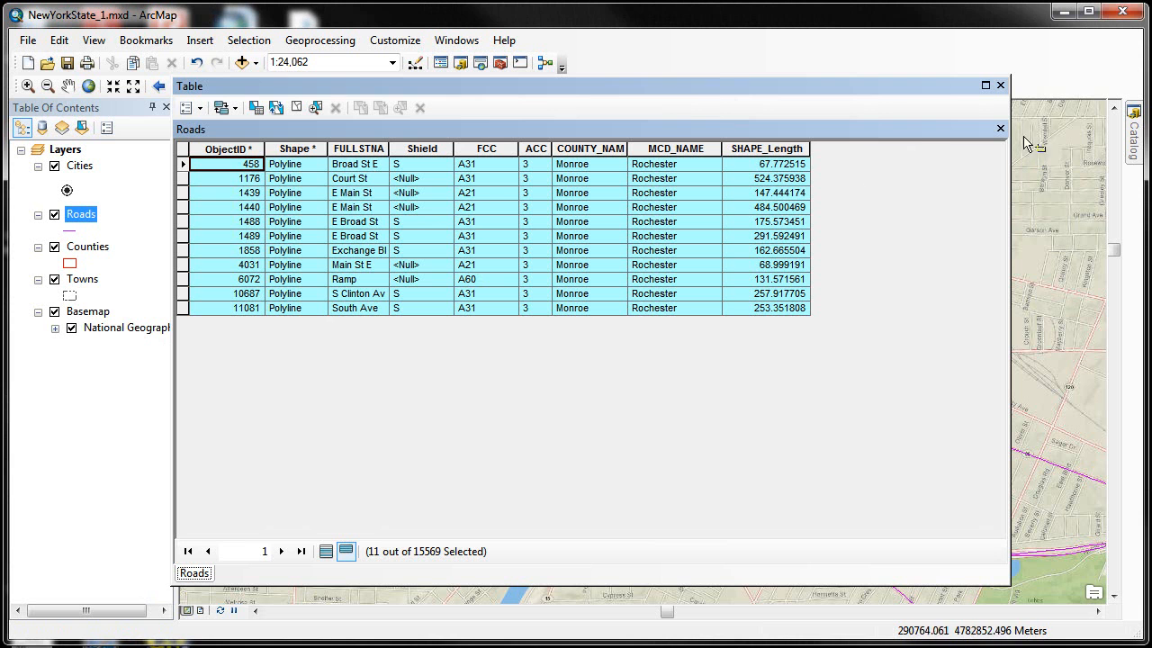
pyautogui.moveTo(1010, 80); pyautogui.dragTo(941, 287)
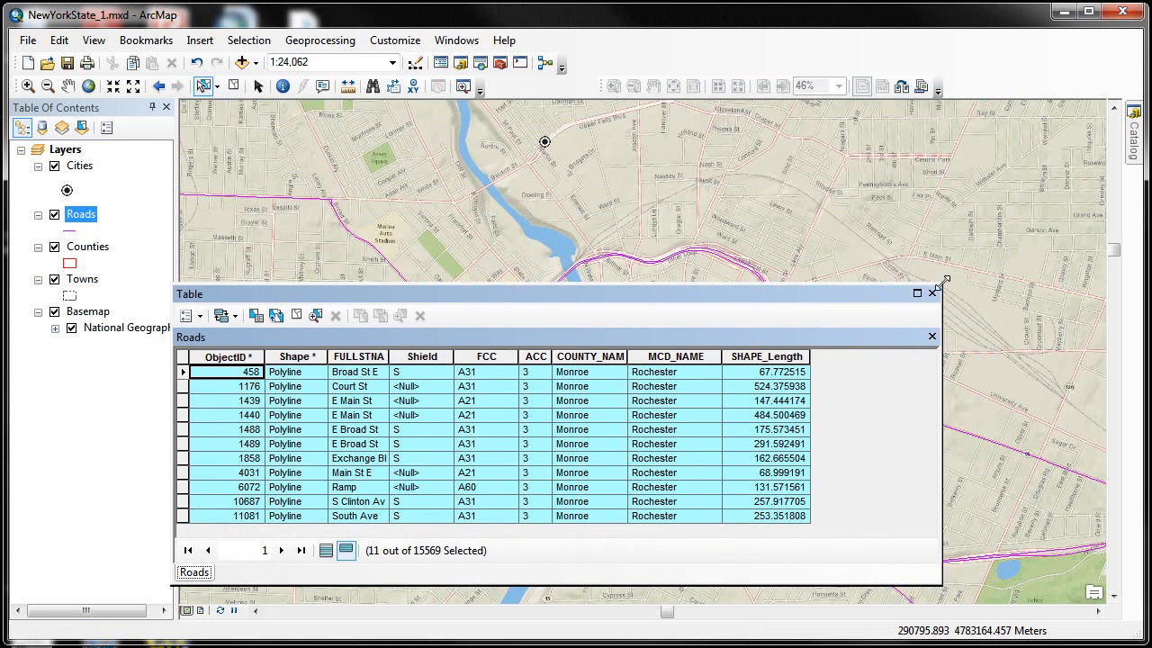
pyautogui.moveTo(682, 306); pyautogui.dragTo(646, 393)
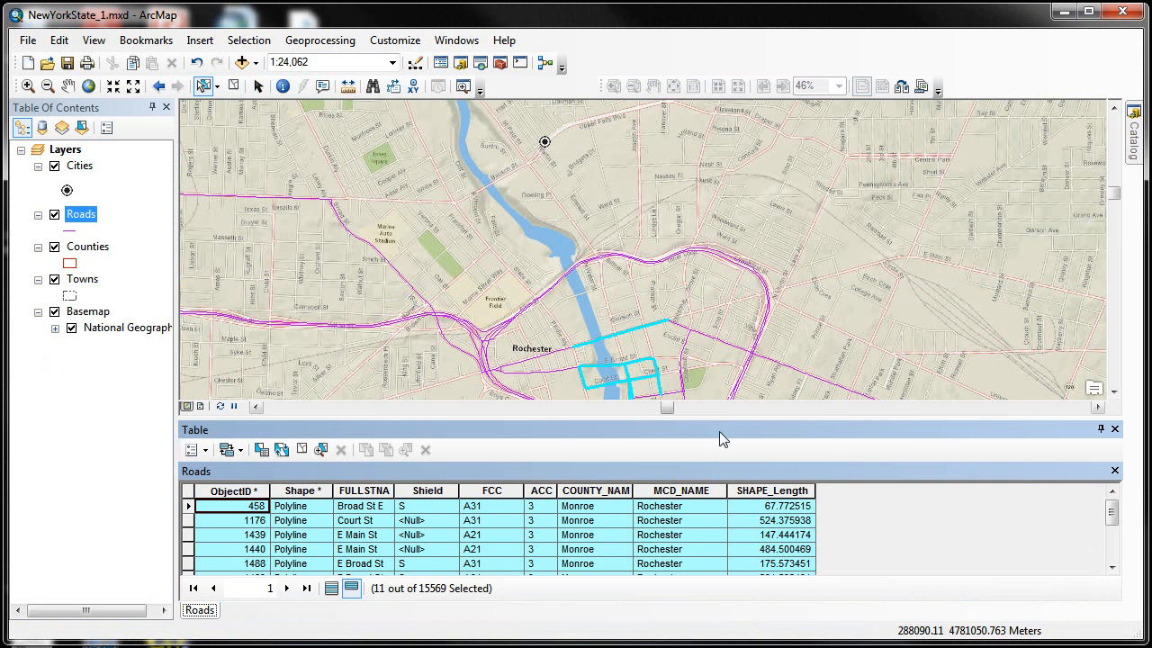
# Highlight the Court St record and then E Main St record 1439 to locate each segment on the map.
pyautogui.click(1115, 393)
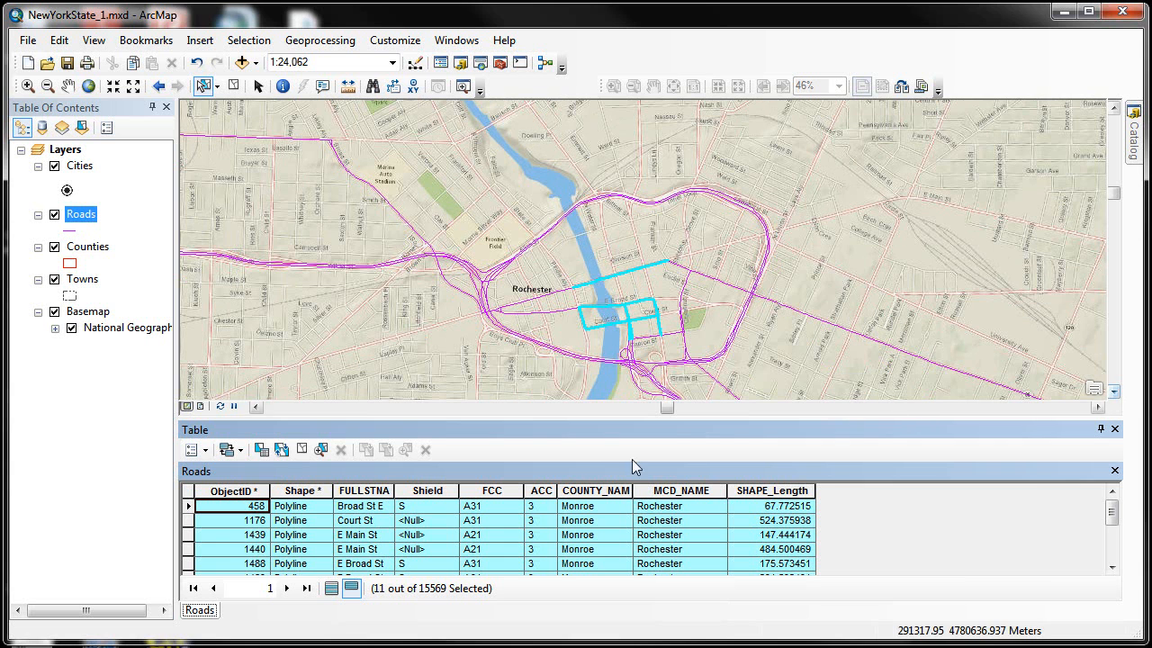
pyautogui.click(187, 521)
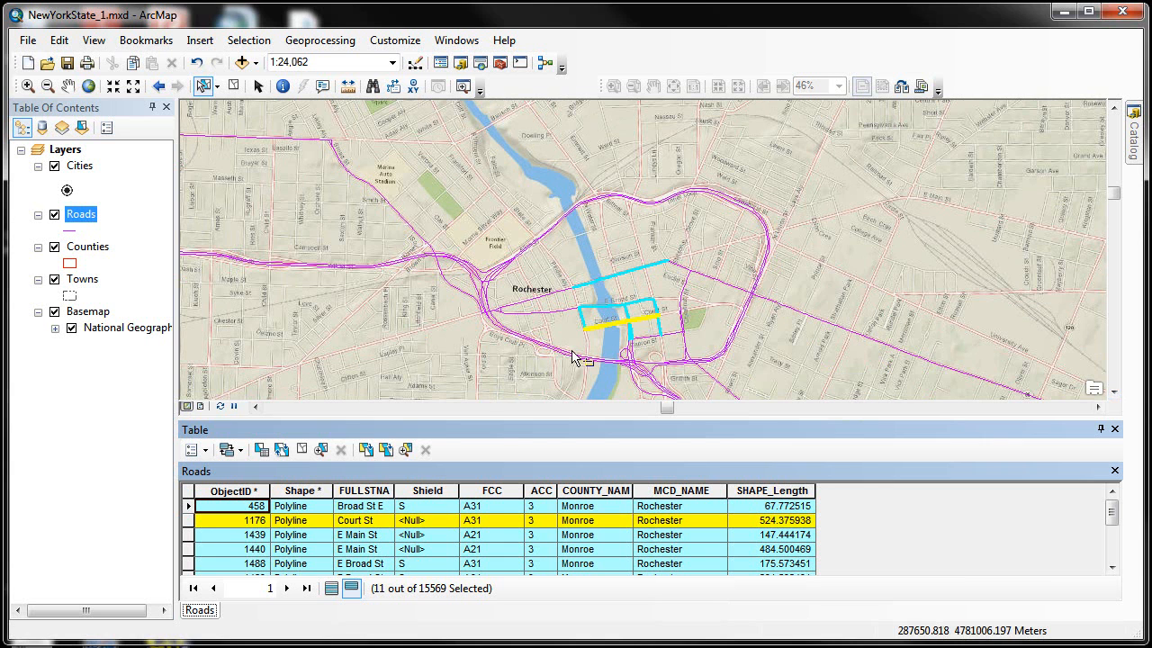
pyautogui.click(188, 535)
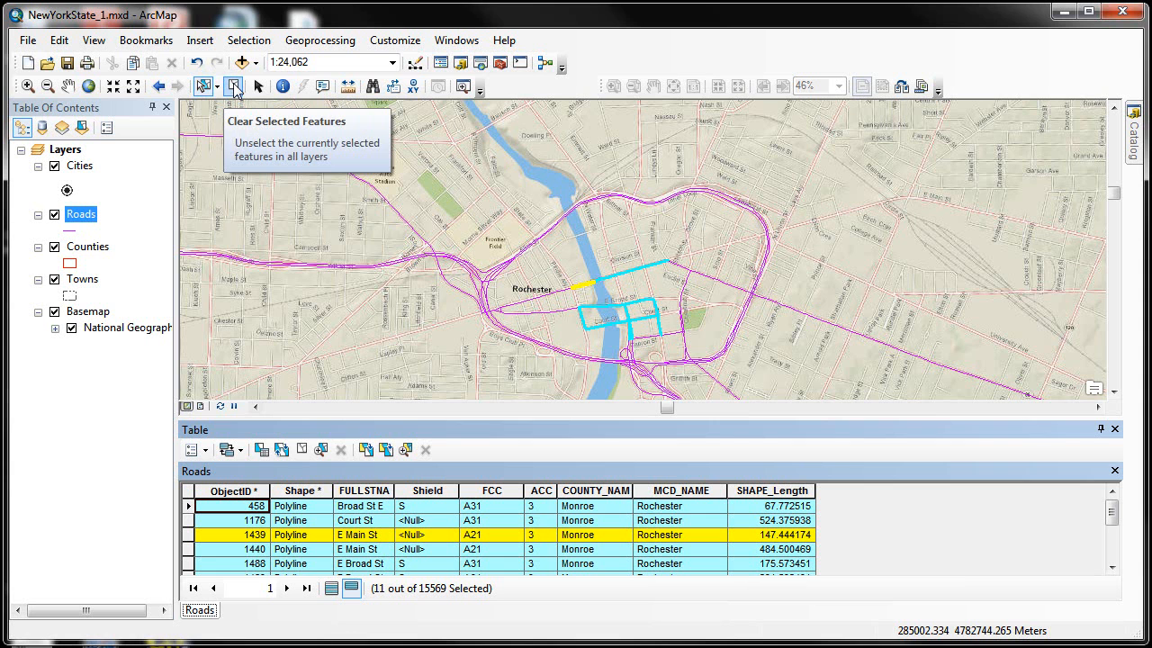
# Clear the selection of the Roads layer and close the attribute table.
pyautogui.click(301, 451)
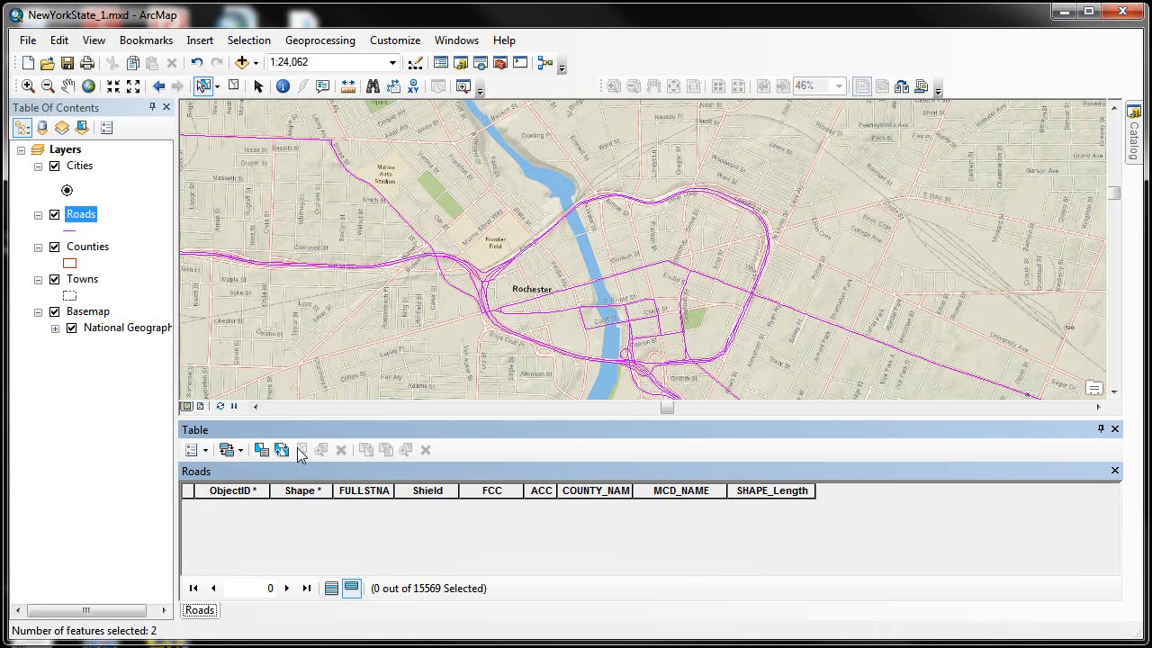
pyautogui.click(1115, 429)
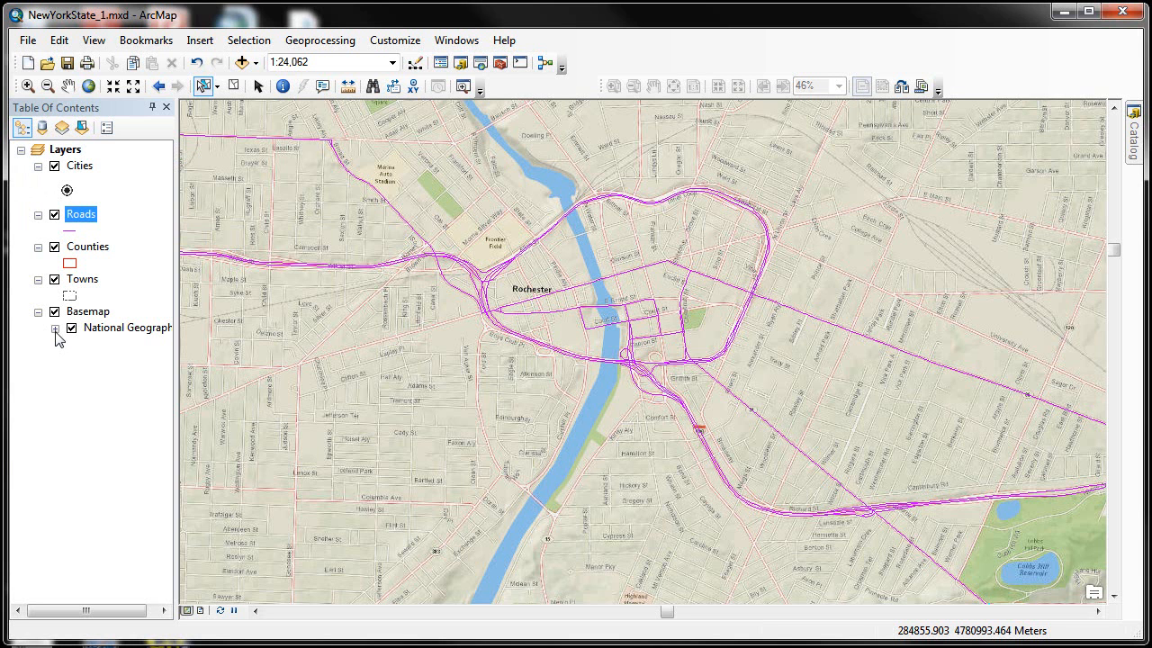
# List the map layers by their data source and examine the Cities and Roads entries.
pyautogui.click(43, 131)
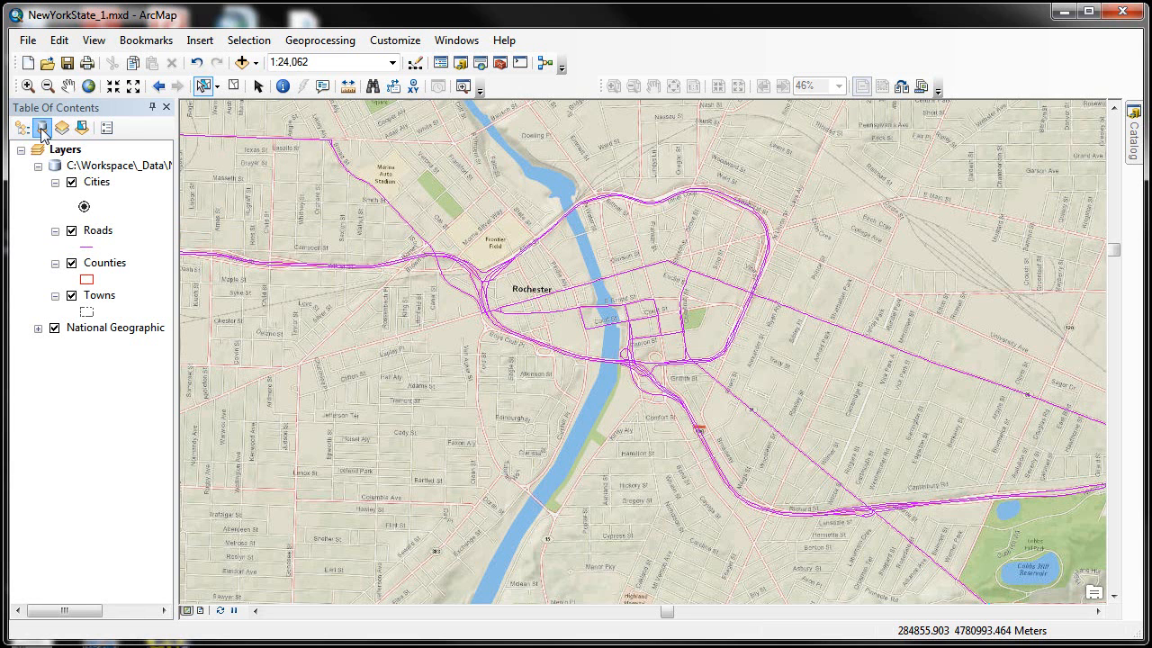
pyautogui.click(96, 183)
pyautogui.click(99, 234)
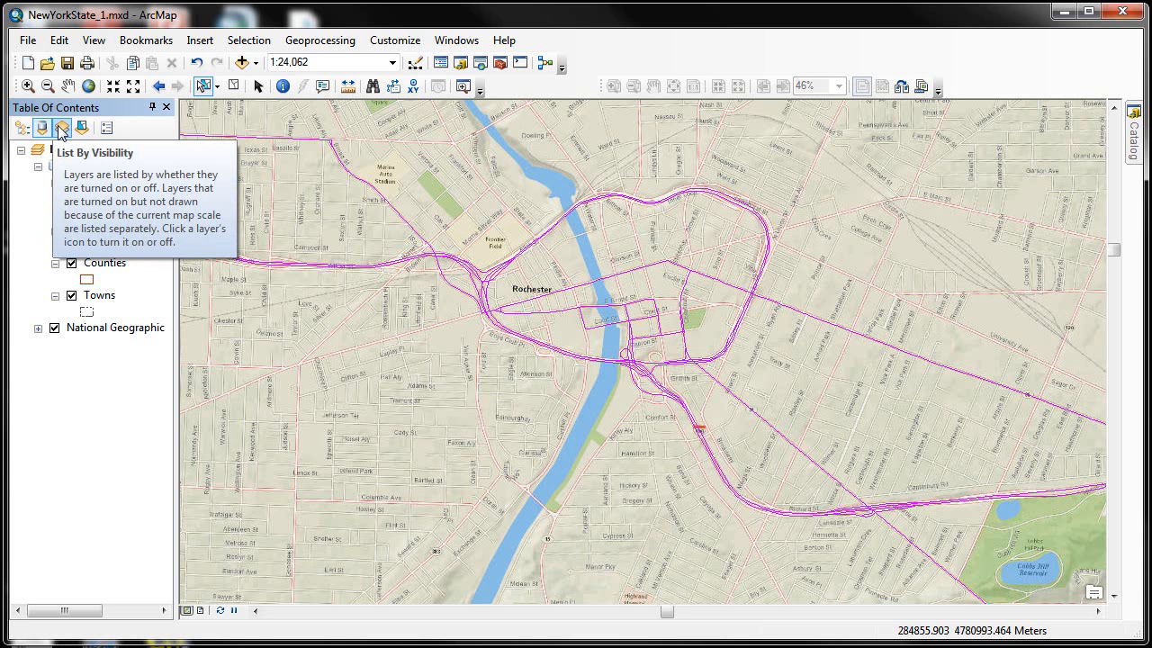
# List the layers by visibility and turn off the Roads and Towns layers.
pyautogui.click(62, 129)
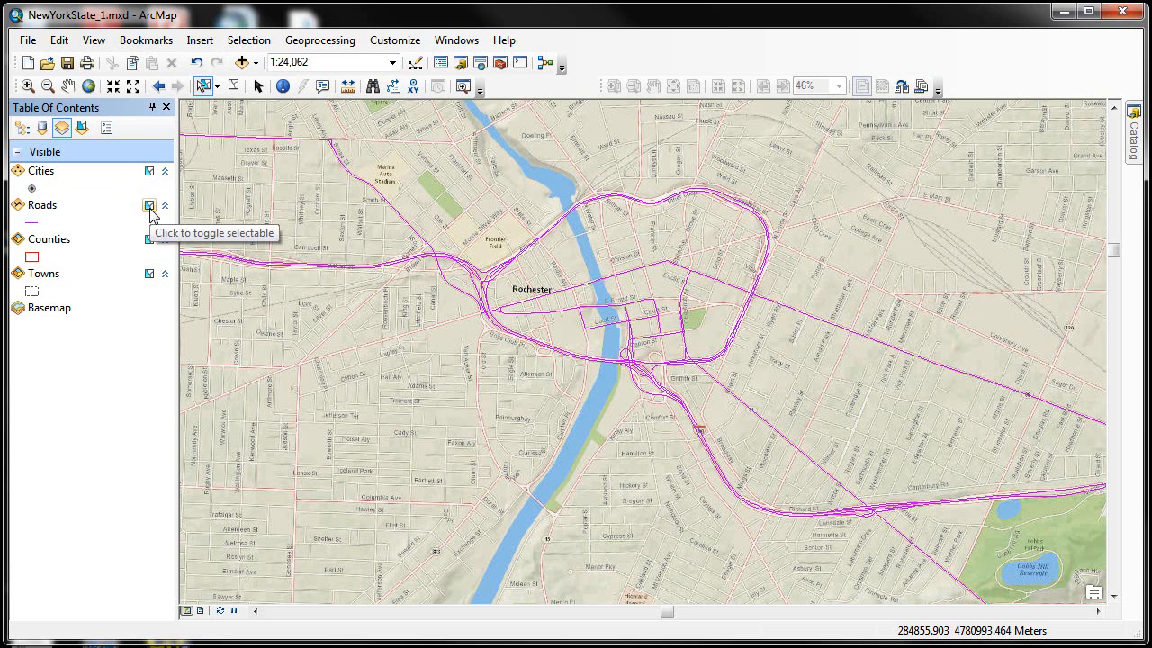
pyautogui.moveTo(45, 203); pyautogui.dragTo(151, 209)
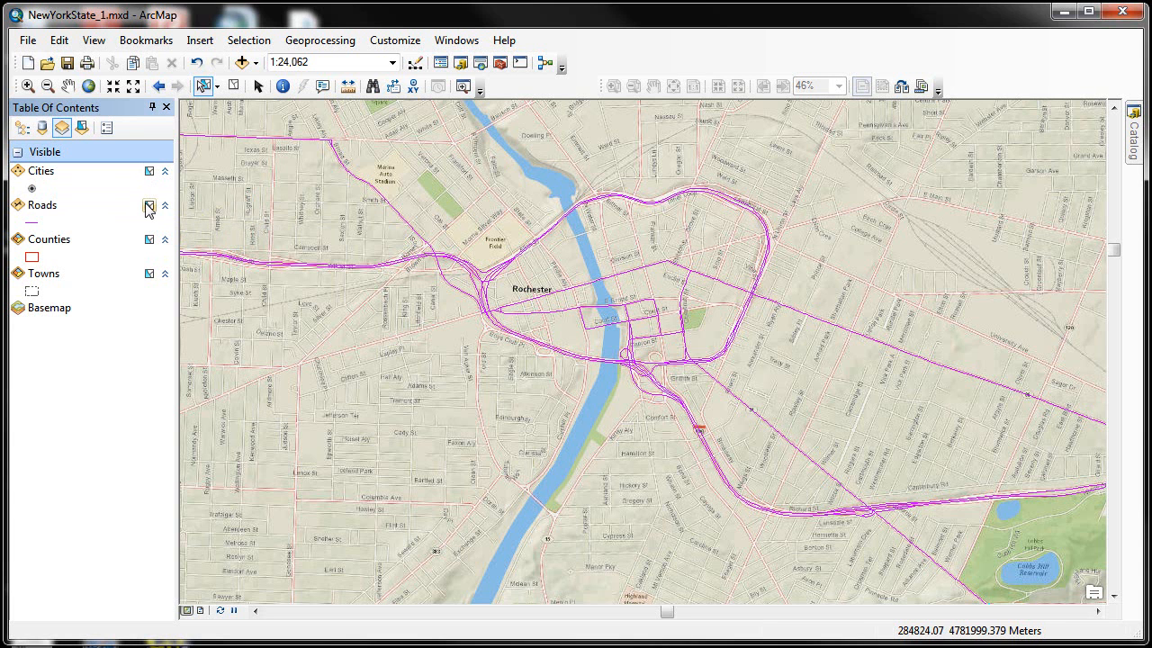
pyautogui.click(18, 207)
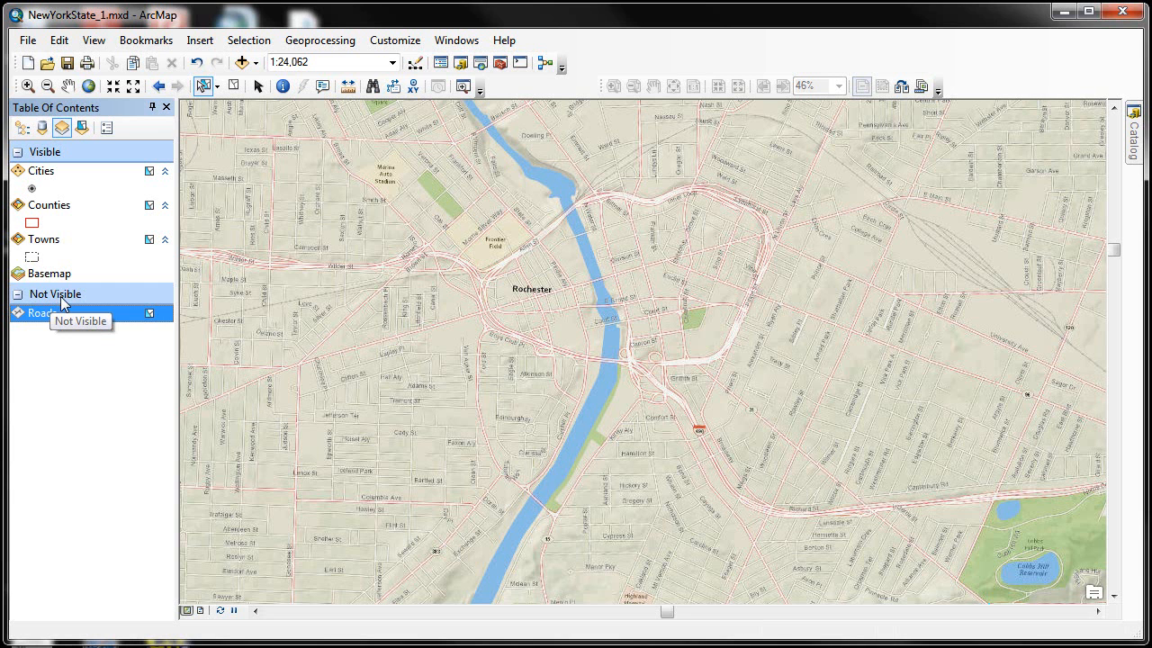
pyautogui.moveTo(27, 240); pyautogui.dragTo(40, 324)
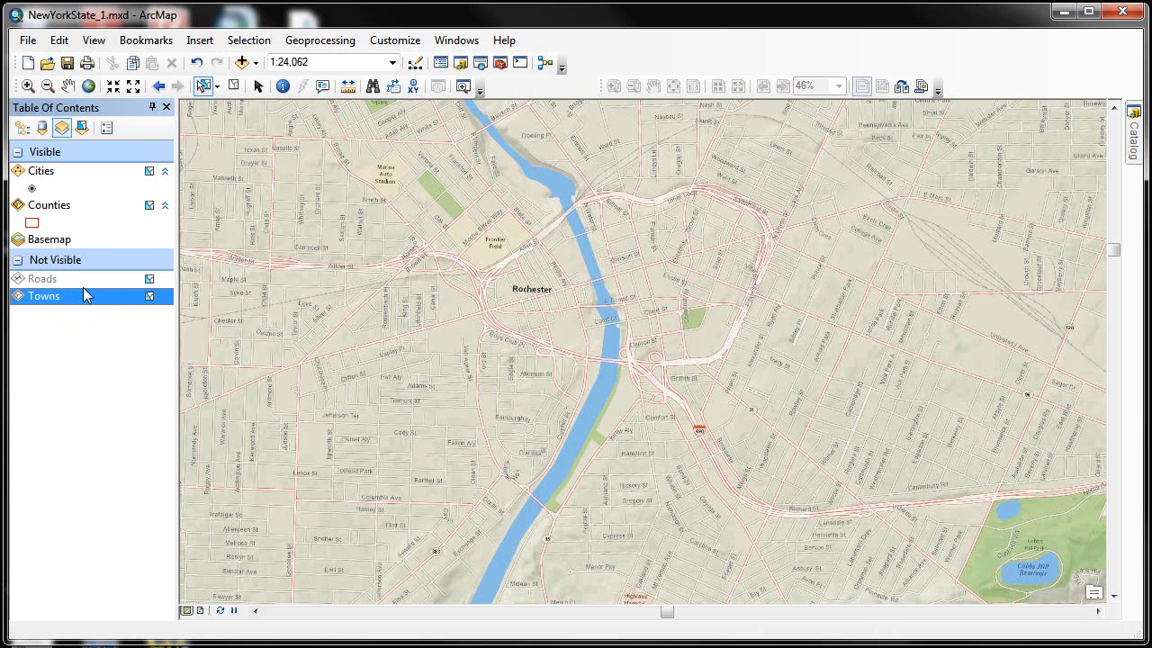
# Return the layer list to drawing order and turn the Roads and Towns layers back on.
pyautogui.click(23, 130)
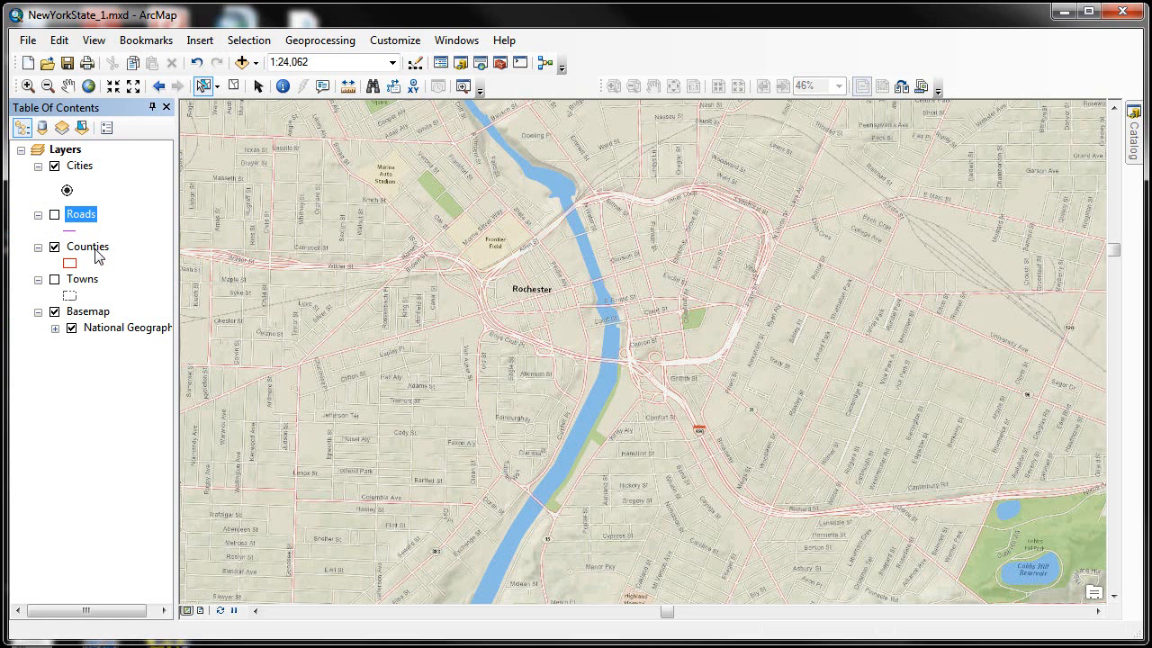
pyautogui.click(54, 215)
pyautogui.click(55, 280)
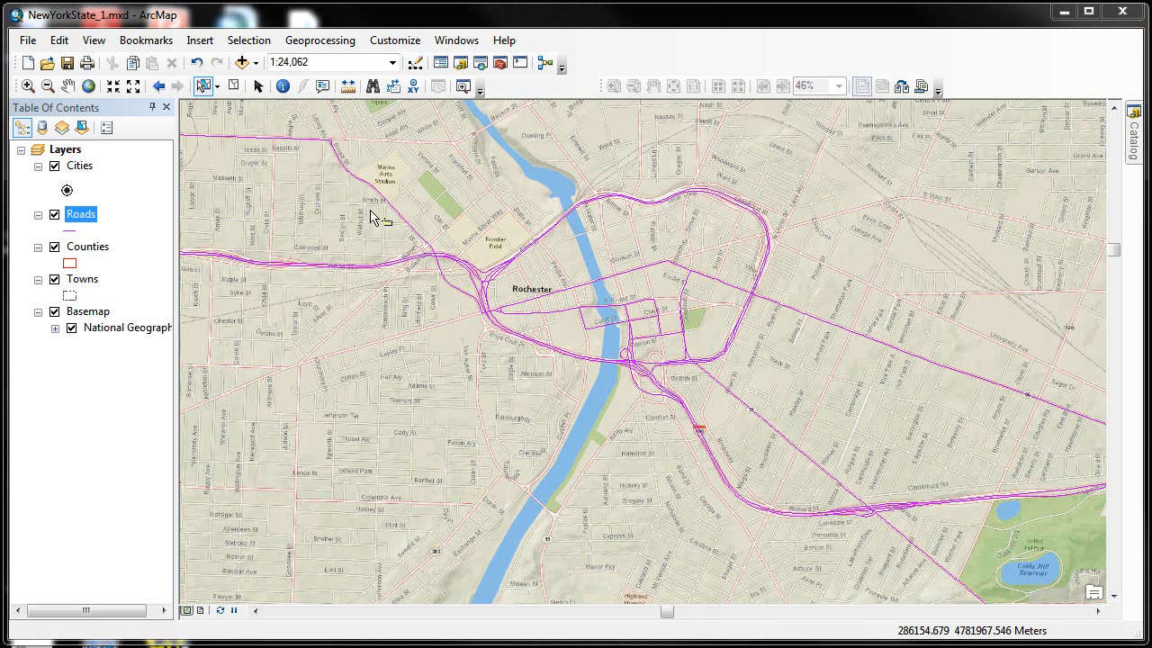
# Open the Roads attribute table again and show all of its records.
pyautogui.rightClick(79, 222)
pyautogui.click(135, 266)
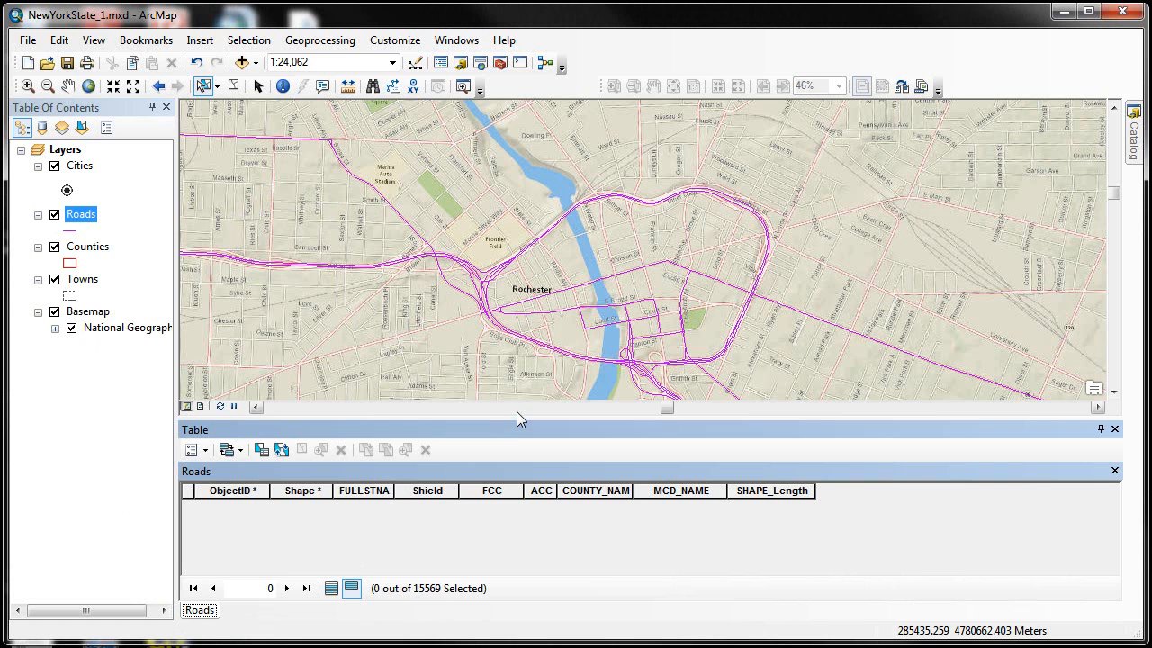
pyautogui.click(330, 590)
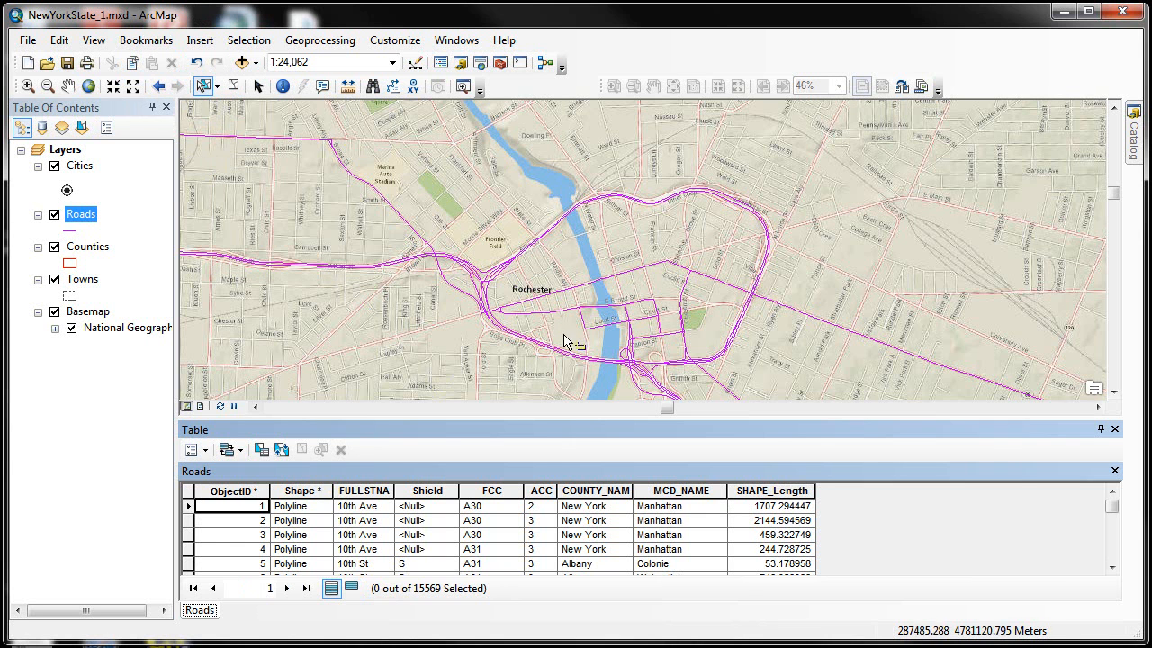
# Select the roads around Court St and E Broad St with a rectangle and show only the selected records.
pyautogui.moveTo(620, 299); pyautogui.dragTo(657, 331)
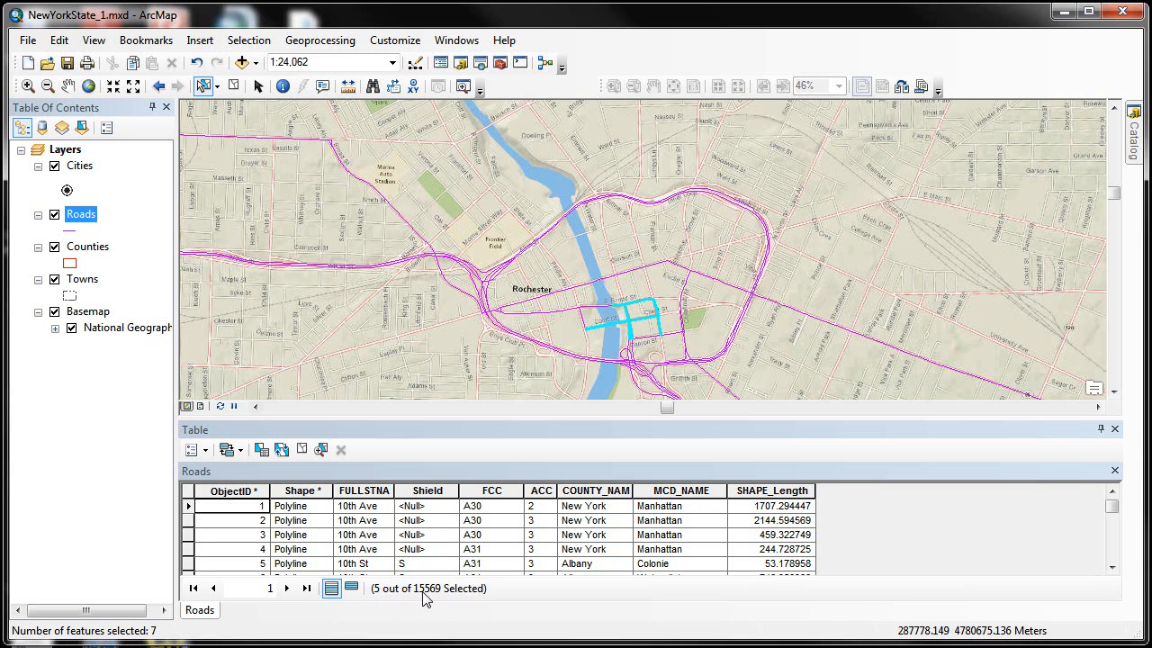
pyautogui.click(353, 591)
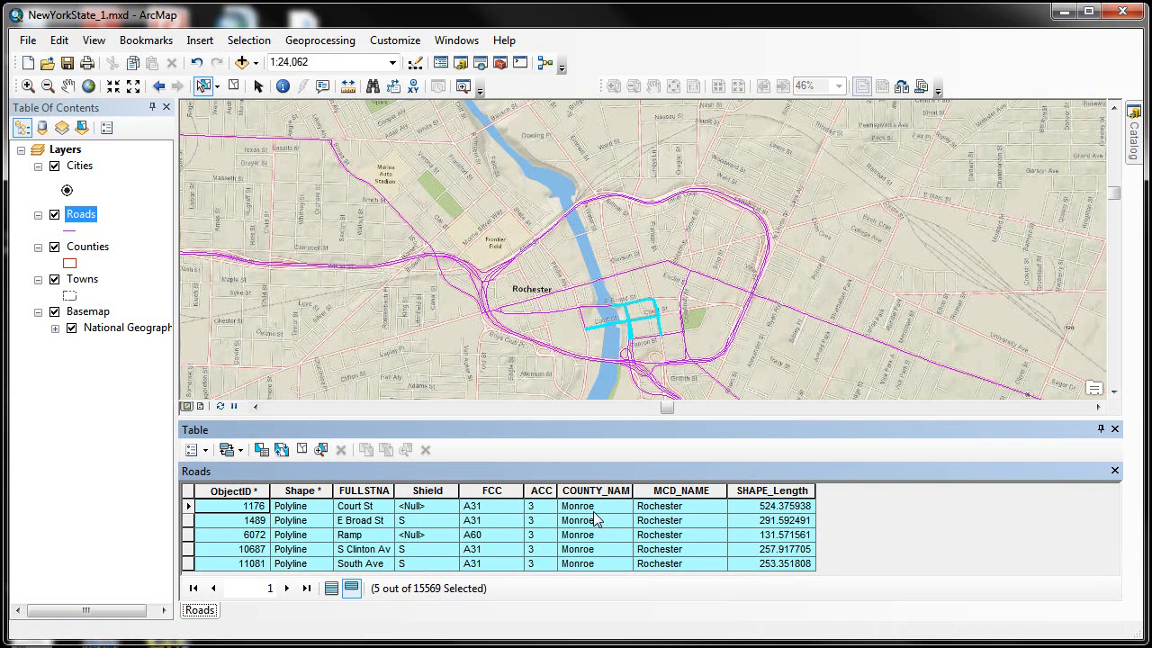
# Switch the Roads selection to its inverse, then switch it back to the original roads.
pyautogui.click(281, 450)
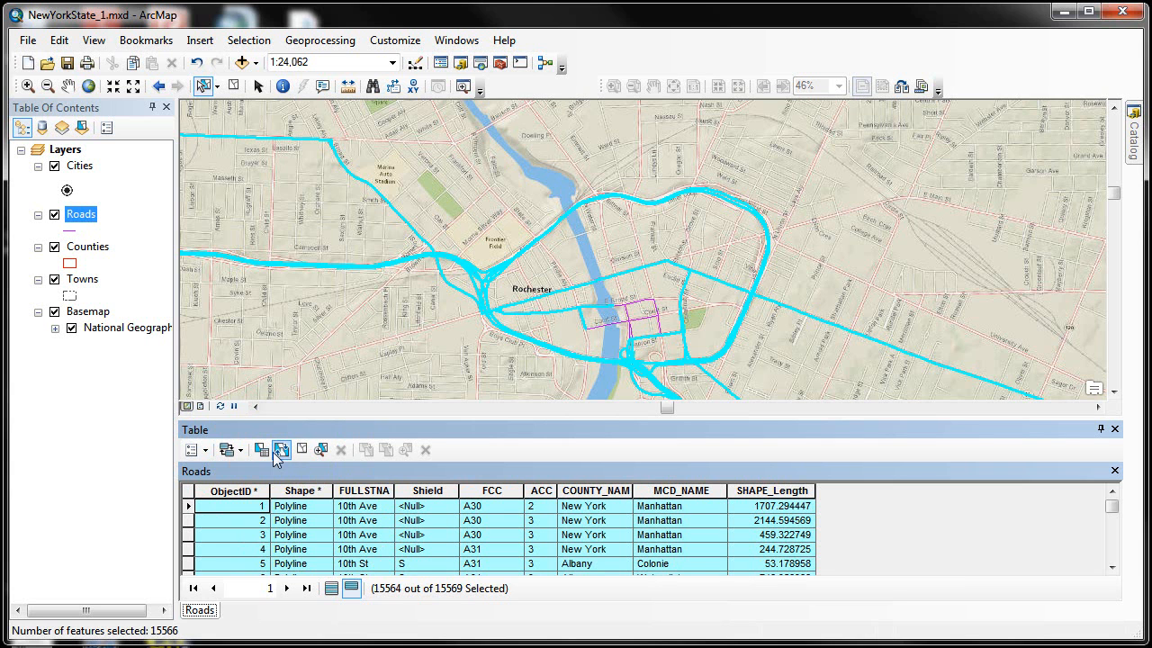
pyautogui.click(281, 450)
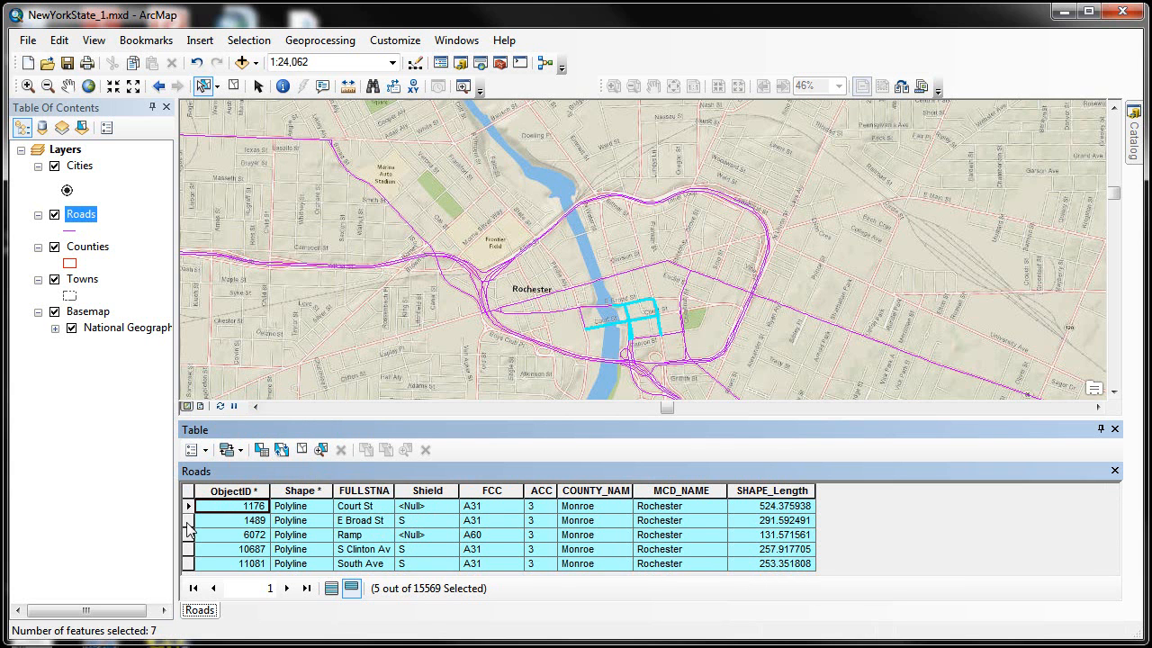
# Highlight the Ramp and E Broad St records in turn among the selected roads, then remove the highlight.
pyautogui.click(187, 522)
pyautogui.click(188, 534)
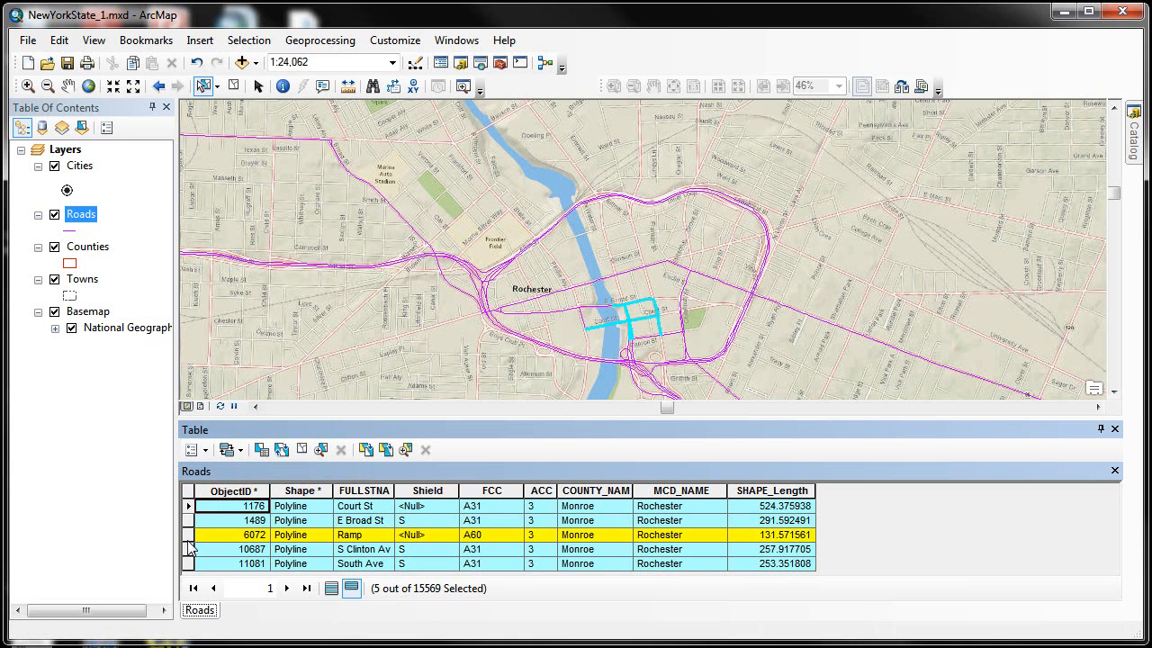
pyautogui.click(188, 522)
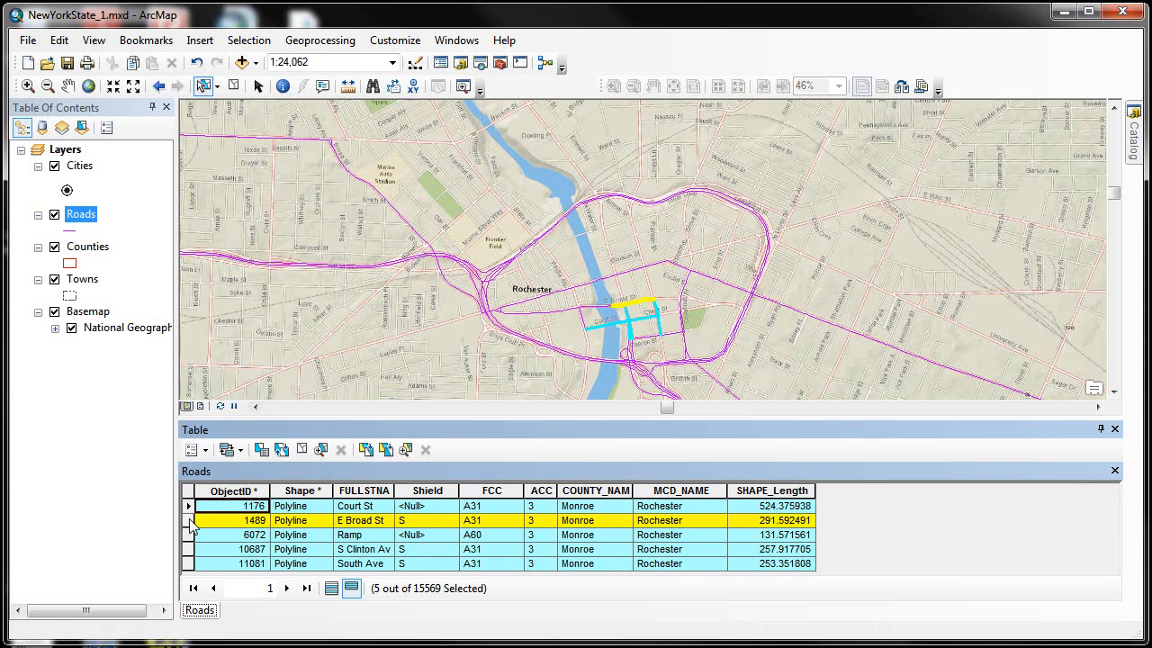
pyautogui.click(425, 450)
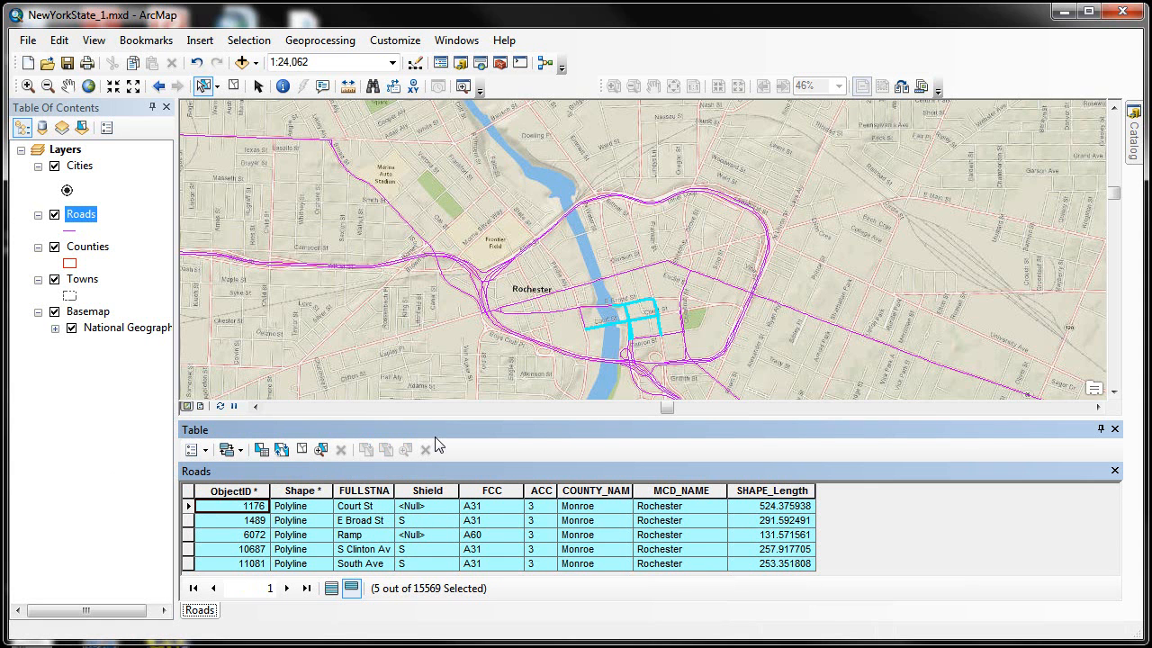
# Undock the table window so it floats over the map, and enlarge it.
pyautogui.moveTo(474, 429); pyautogui.dragTo(456, 141)
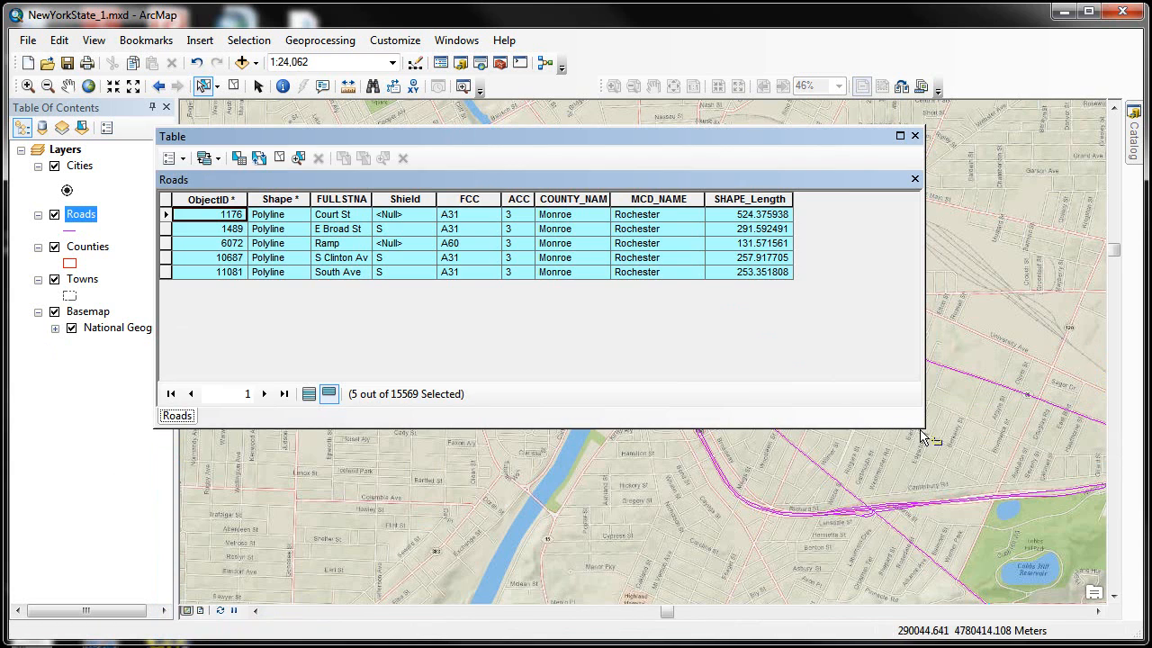
pyautogui.moveTo(924, 427); pyautogui.dragTo(1007, 595)
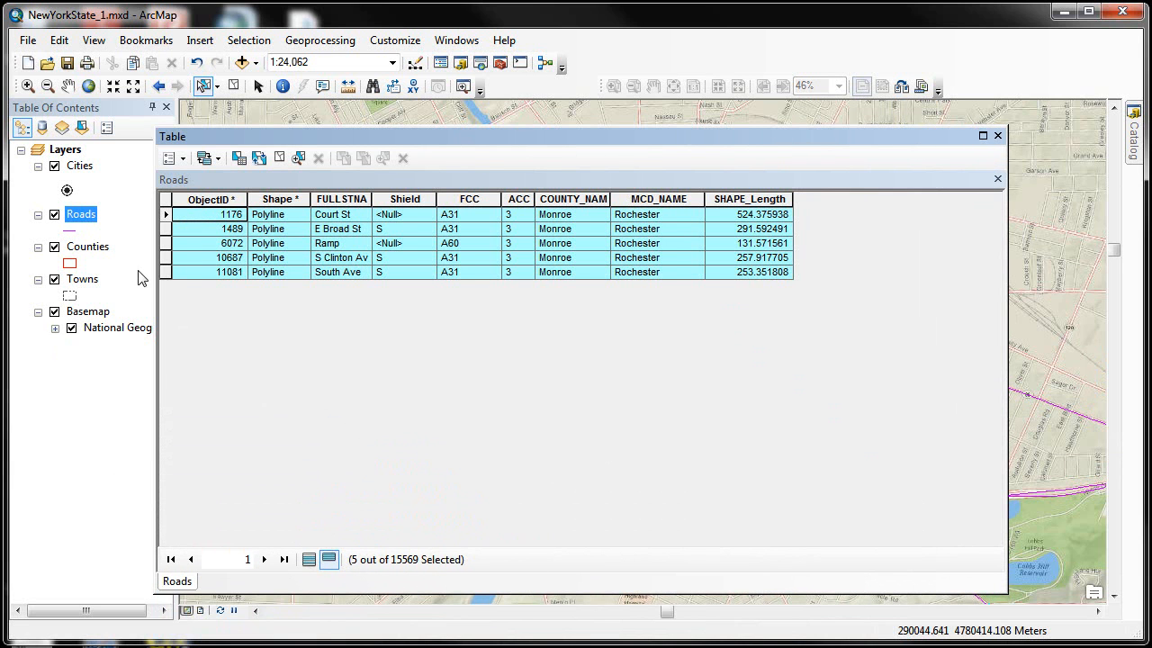
# Open the Cities attribute table alongside the Roads table, then switch back to the Roads records.
pyautogui.rightClick(78, 169)
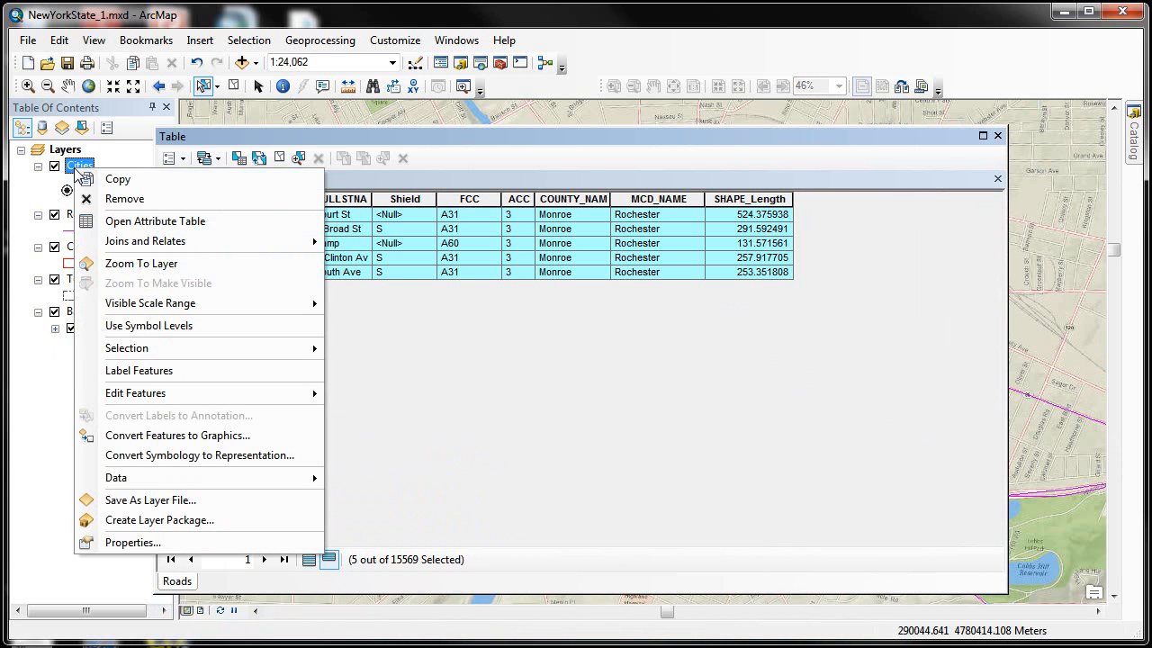
pyautogui.moveTo(127, 240)
pyautogui.click(135, 221)
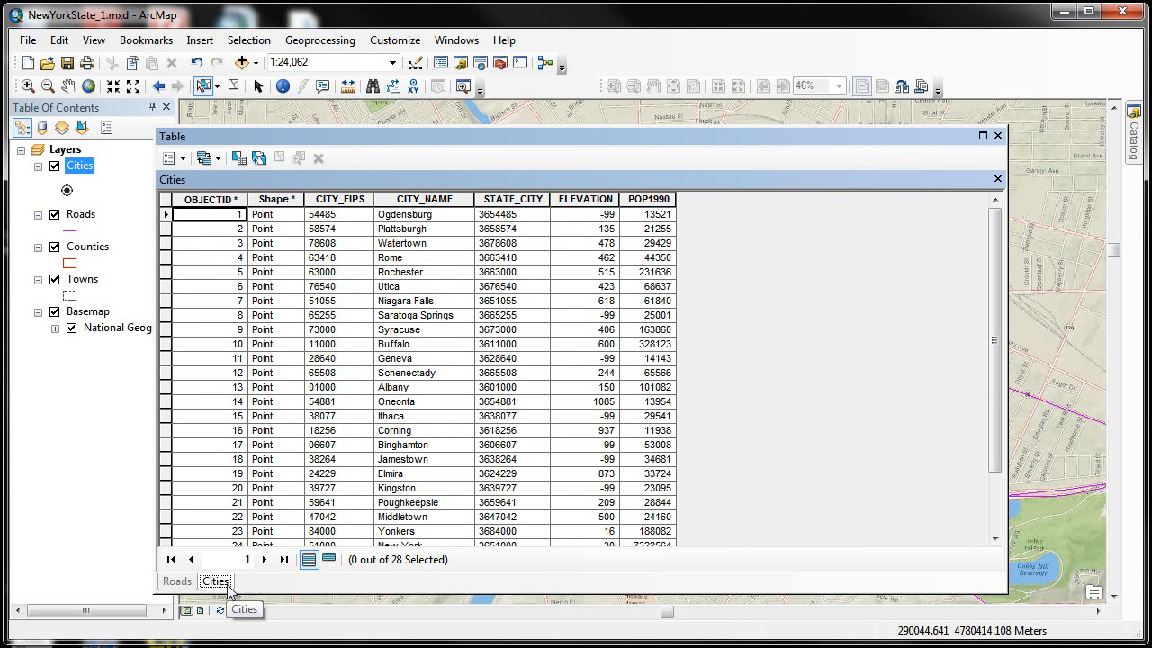
pyautogui.click(178, 584)
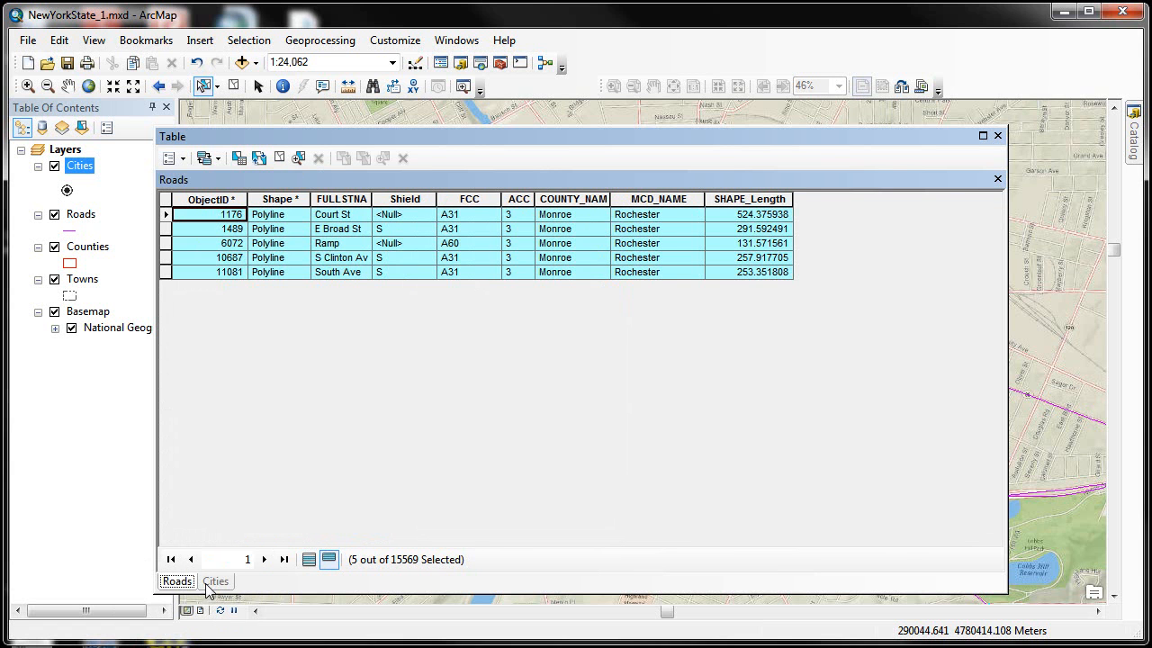
# Stack the Roads attribute table above the Cities table in the table window, then close the window.
pyautogui.click(212, 583)
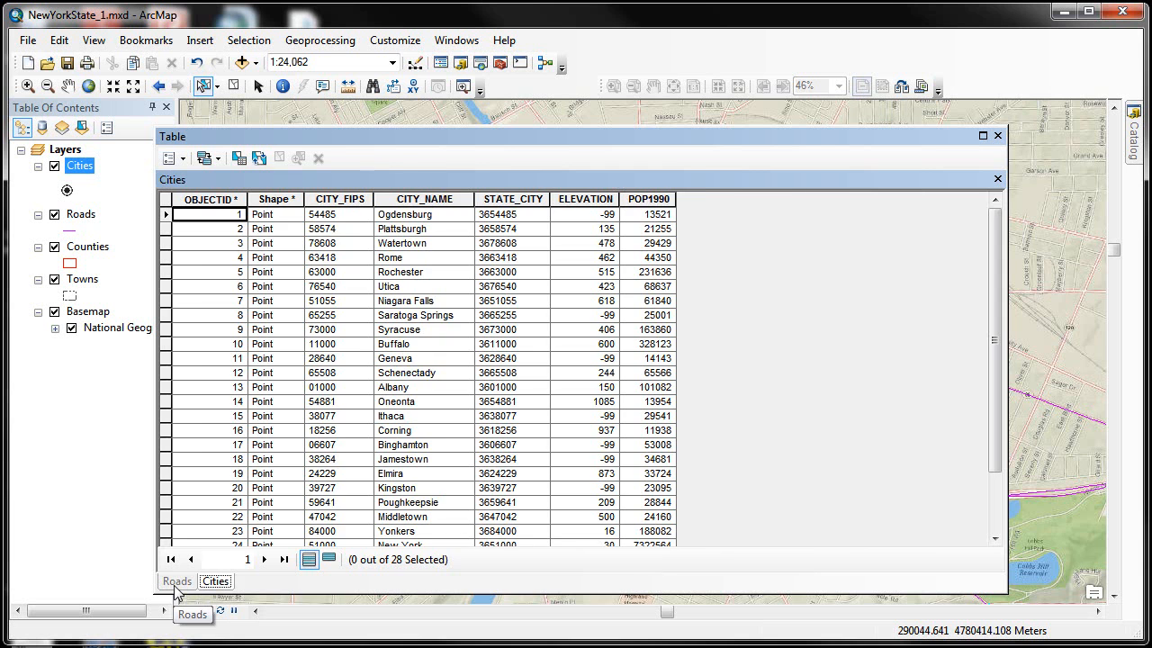
pyautogui.click(177, 582)
pyautogui.moveTo(177, 582); pyautogui.dragTo(587, 350)
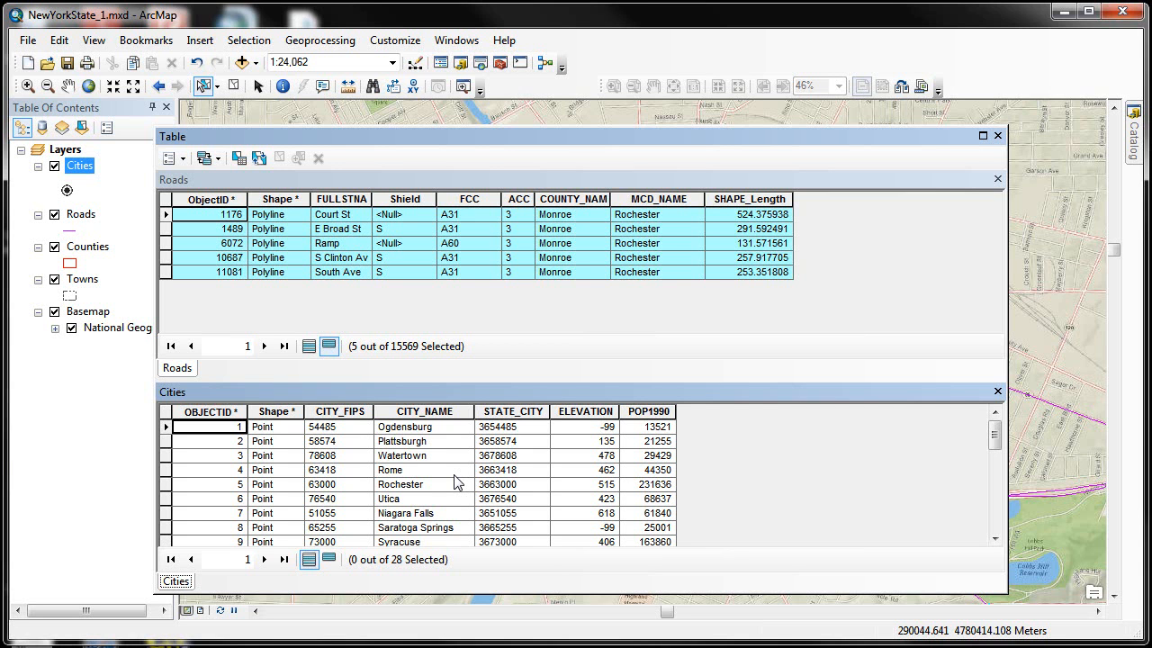
pyautogui.click(998, 136)
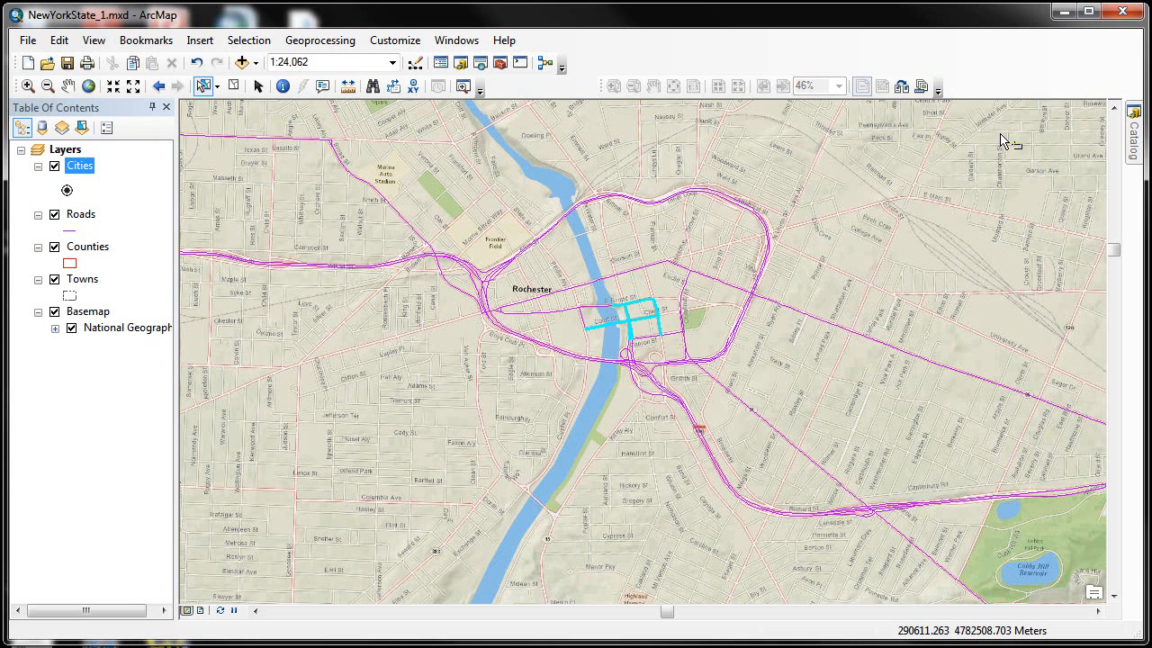
# Show NewYorkState.gdb in the Catalog and inspect the default geodatabase setting in the map document properties, cancelling without changes.
pyautogui.click(1134, 139)
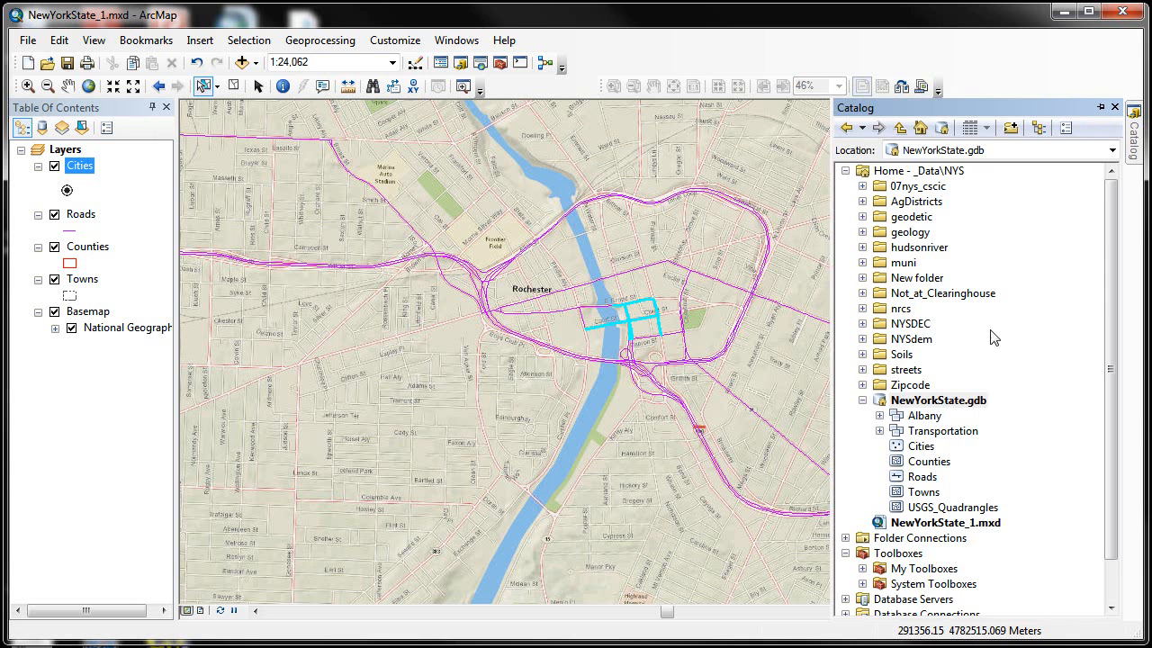
pyautogui.click(950, 406)
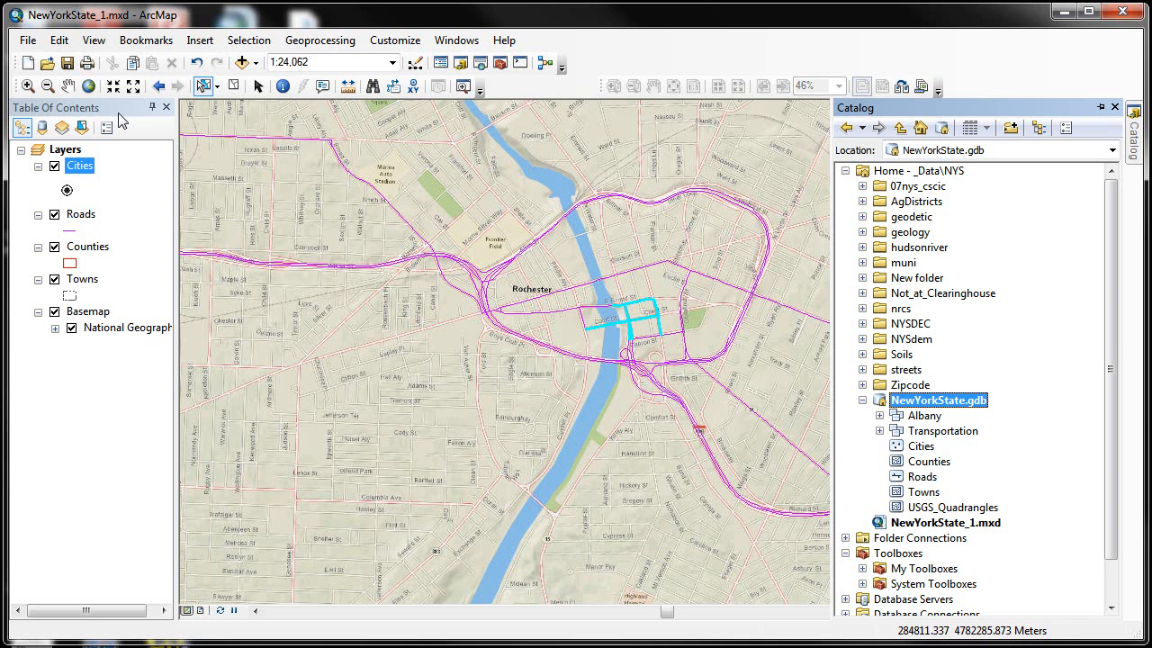
pyautogui.click(33, 44)
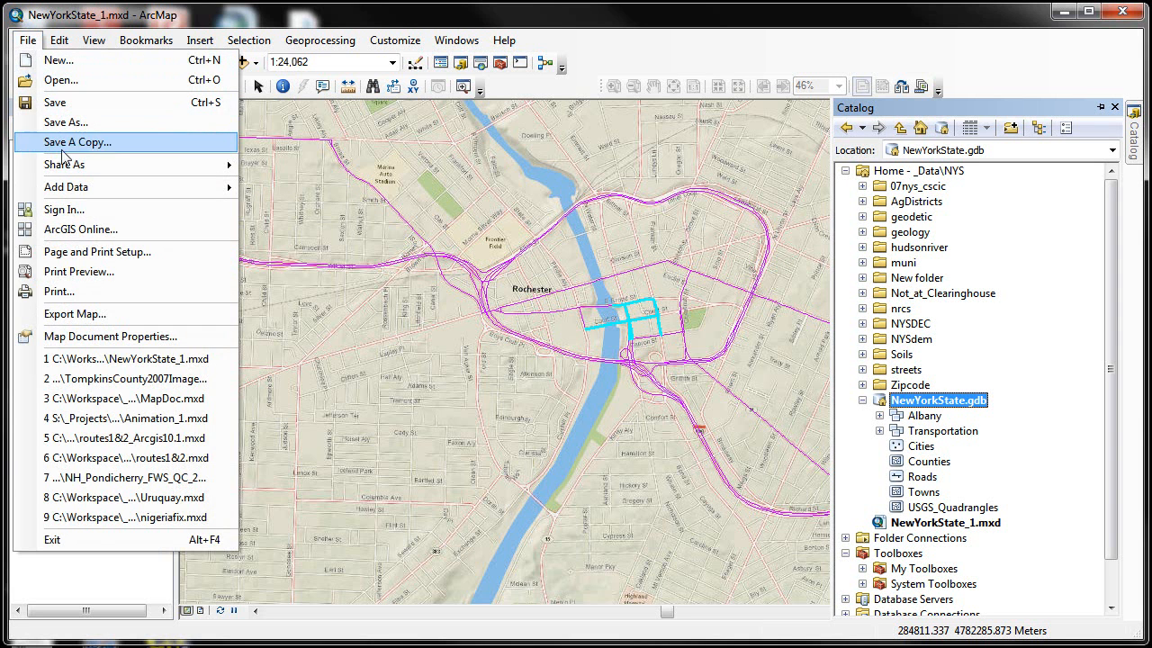
pyautogui.click(81, 342)
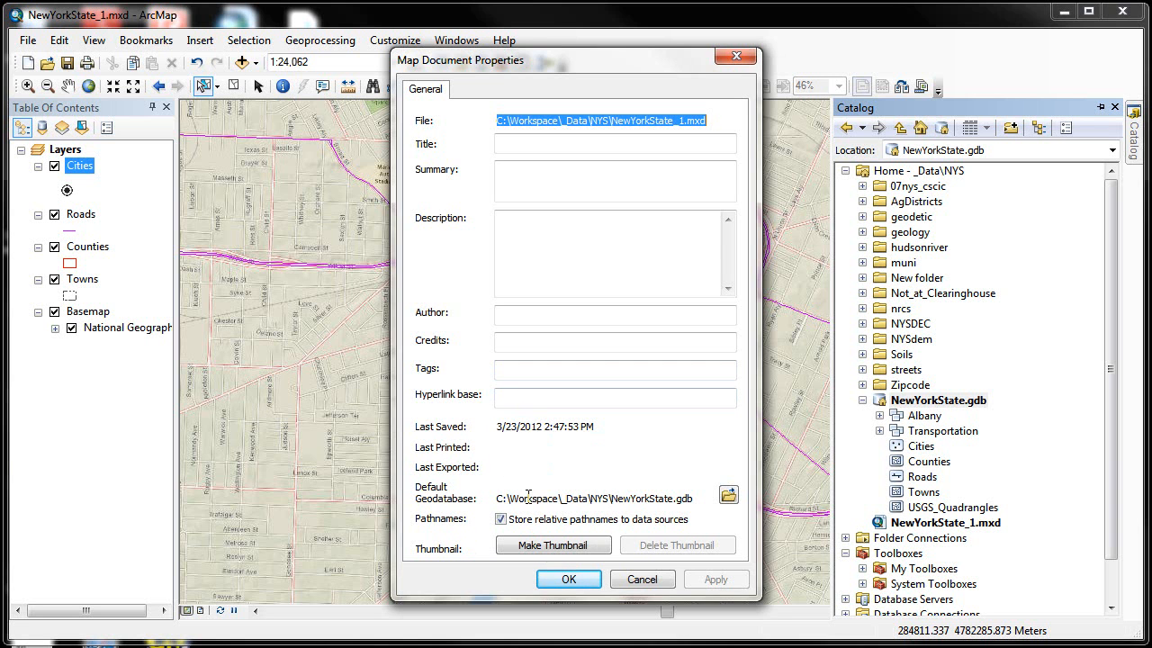
pyautogui.press('ctrl')
pyautogui.click(728, 497)
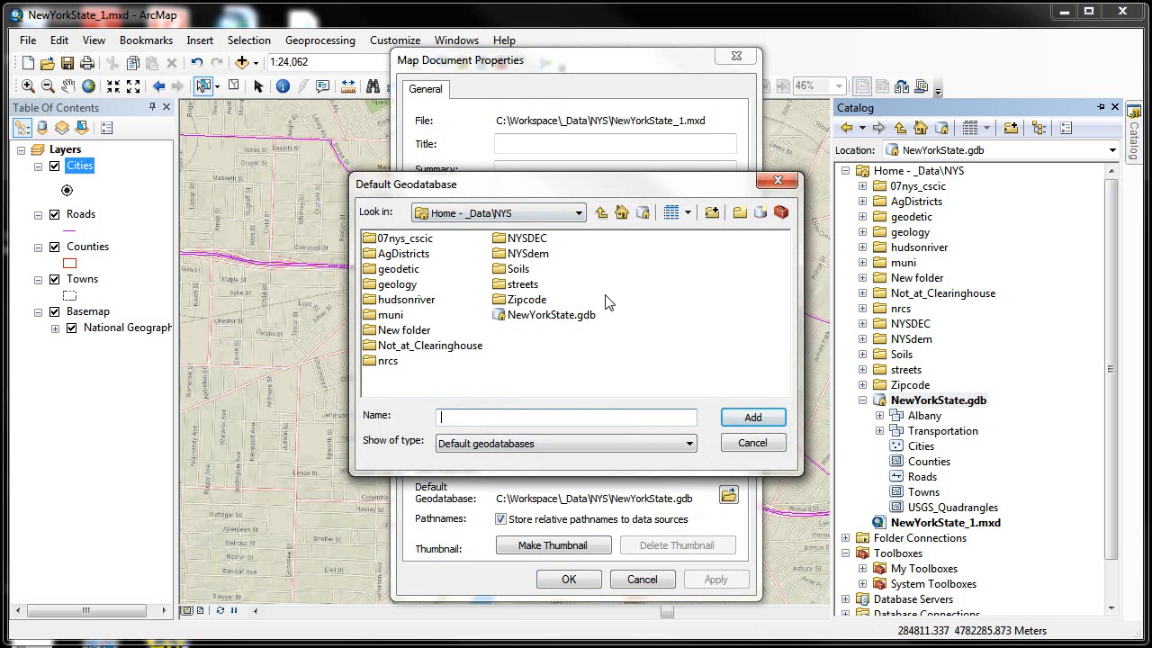
pyautogui.click(752, 443)
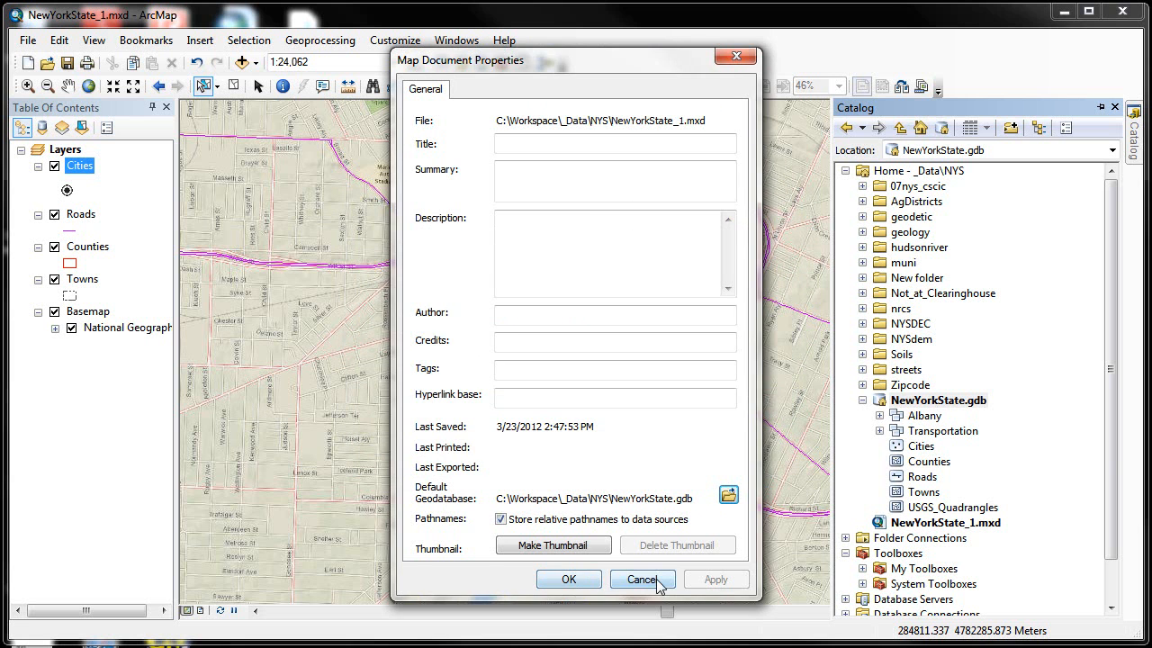
pyautogui.click(658, 581)
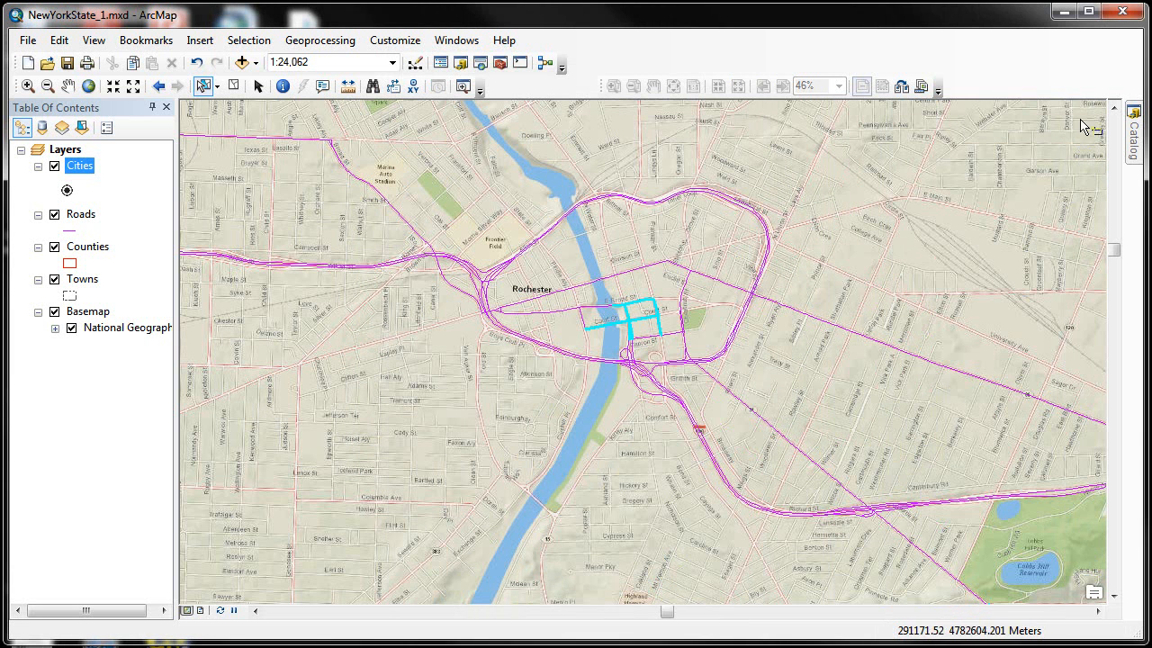
# Make NWItemplate.gdb in the C:\Workspace\_Projects\NWI folder connection the map's default geodatabase.
pyautogui.moveTo(1136, 140)
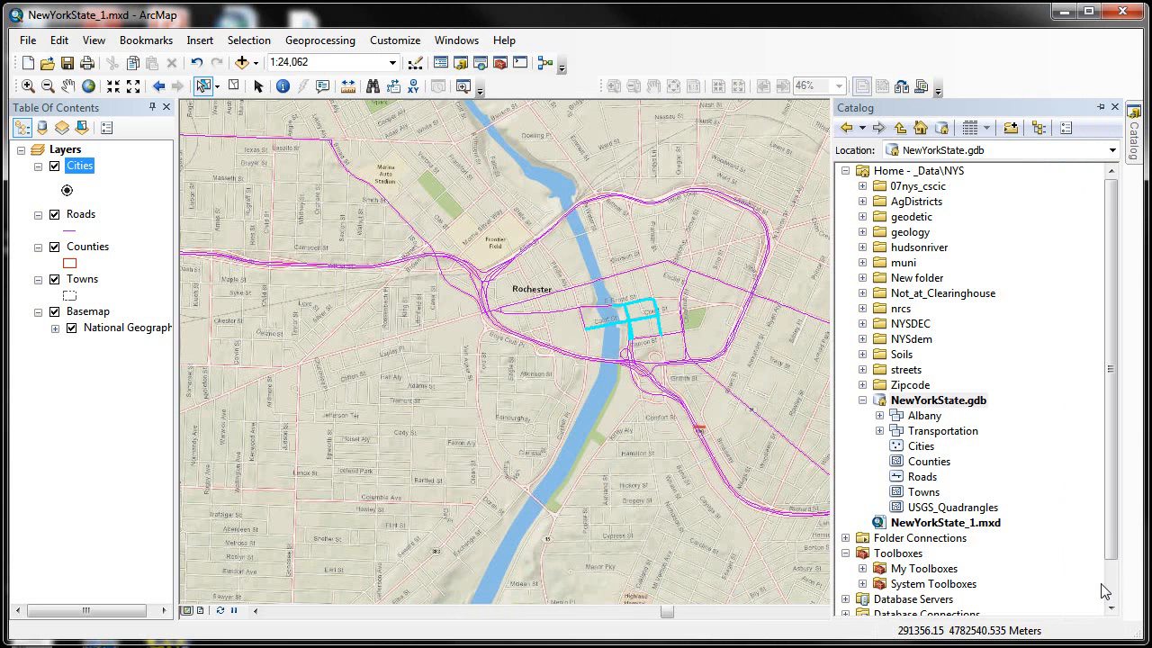
pyautogui.scroll(-1, 1106, 590)
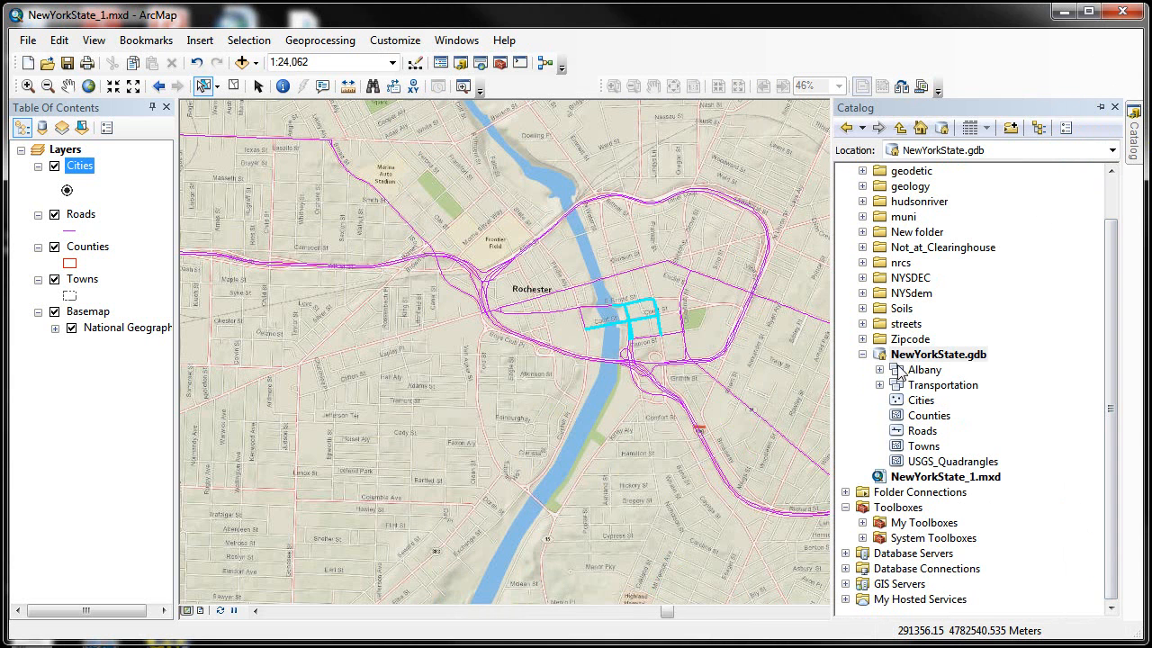
pyautogui.click(846, 493)
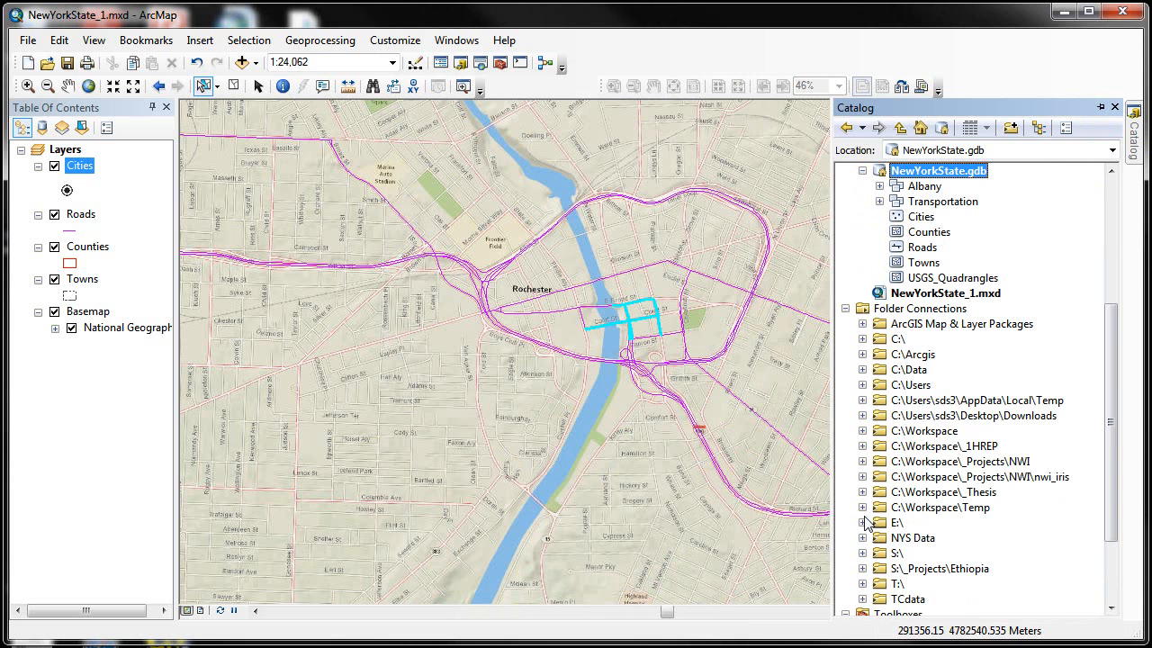
pyautogui.click(862, 462)
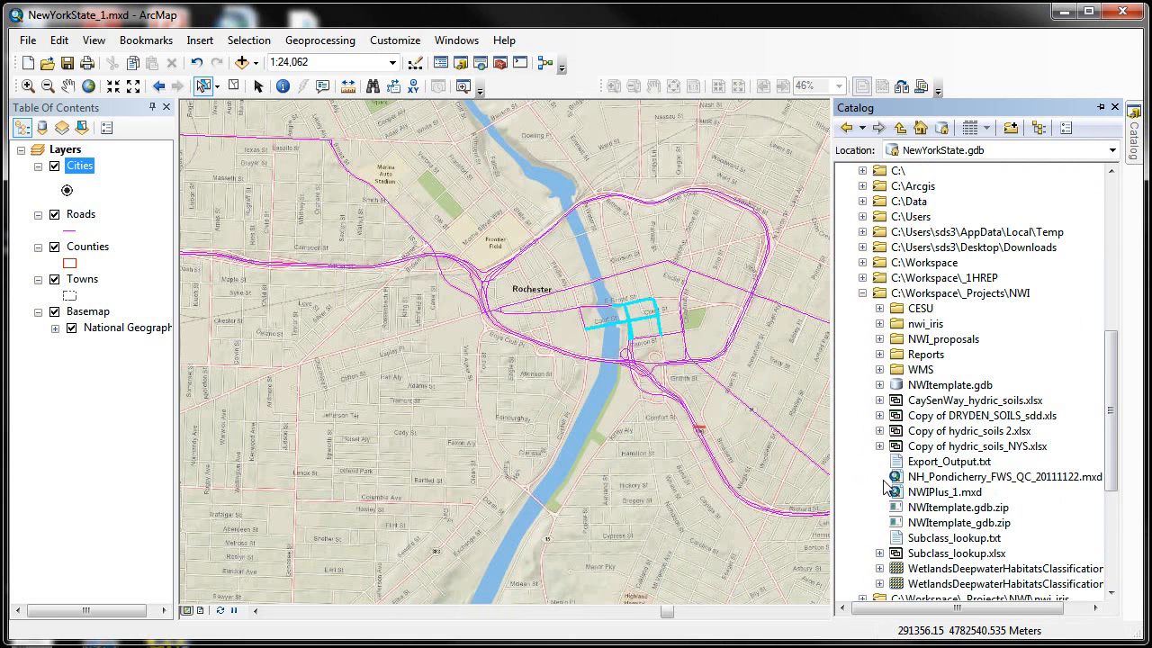
pyautogui.click(931, 387)
pyautogui.rightClick(931, 387)
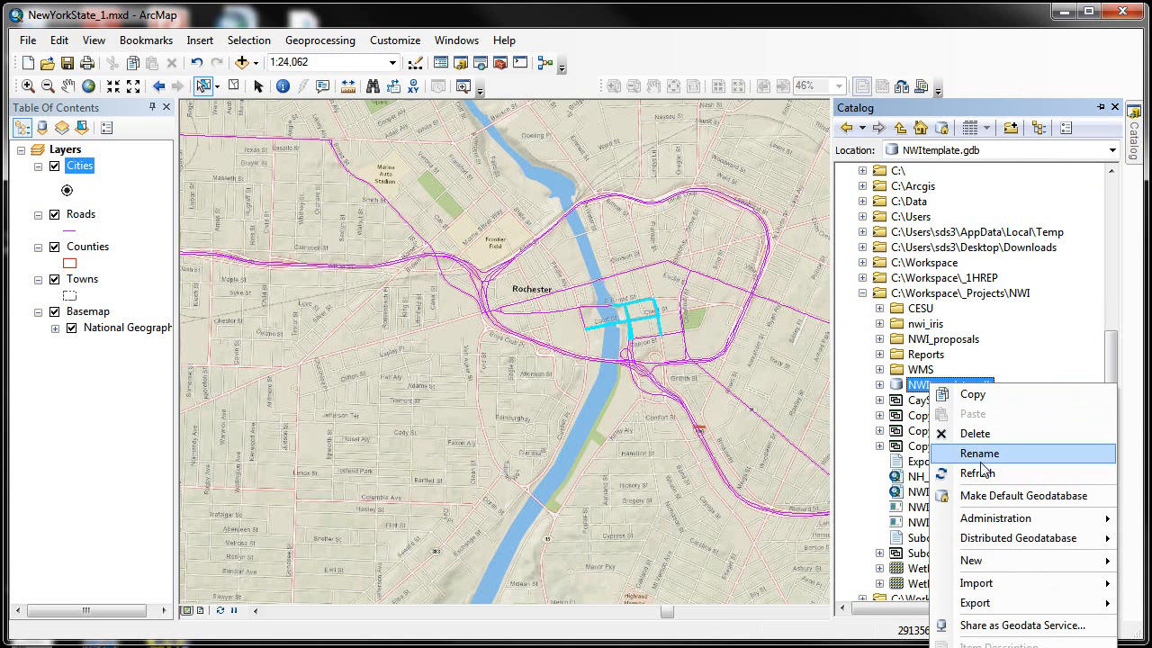
pyautogui.click(990, 495)
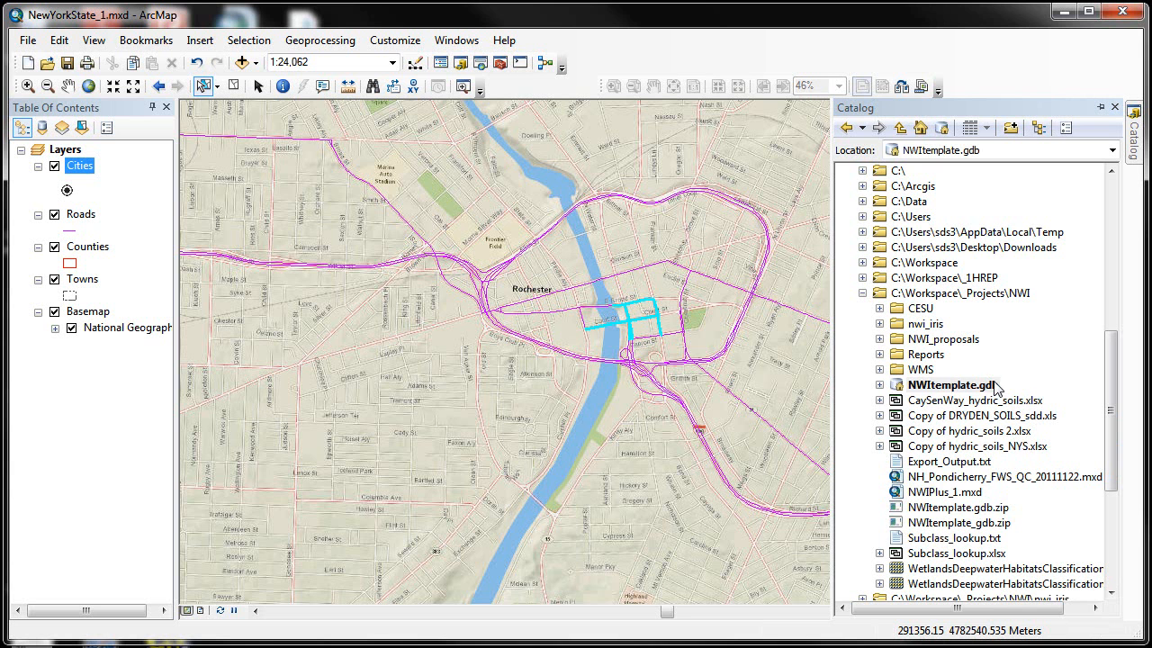
# Check the default geodatabase path in the map document properties, then close them without changes.
pyautogui.click(29, 41)
pyautogui.click(79, 336)
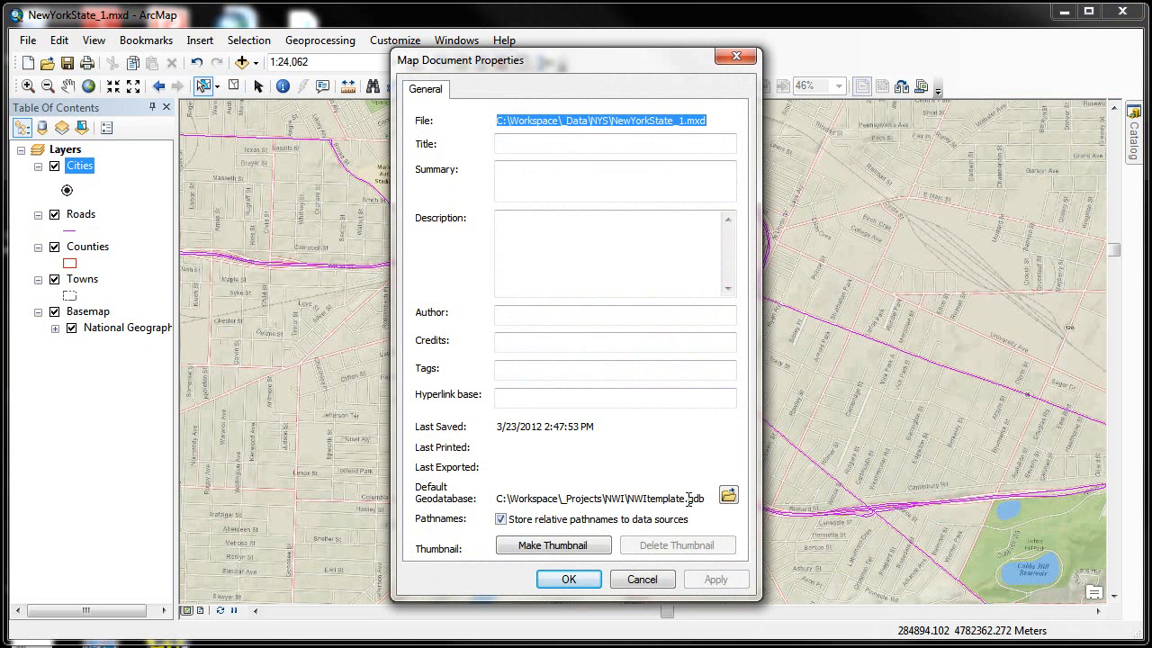
pyautogui.click(640, 580)
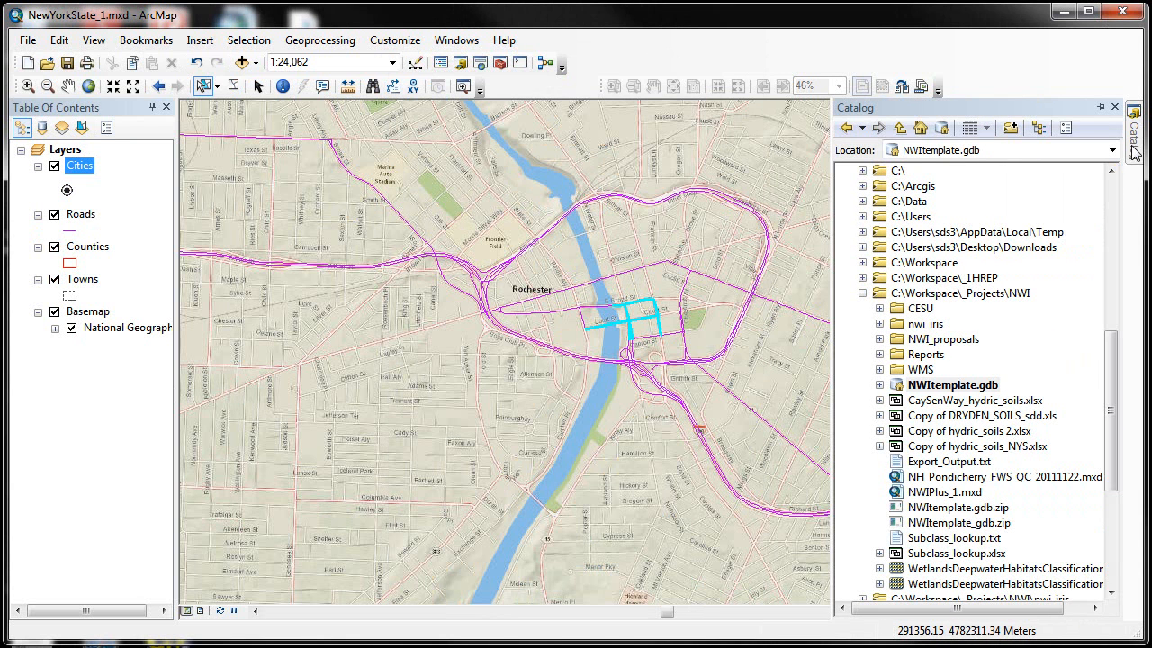
# Make NewYorkState.gdb in the home folder the default geodatabase again.
pyautogui.click(1114, 198)
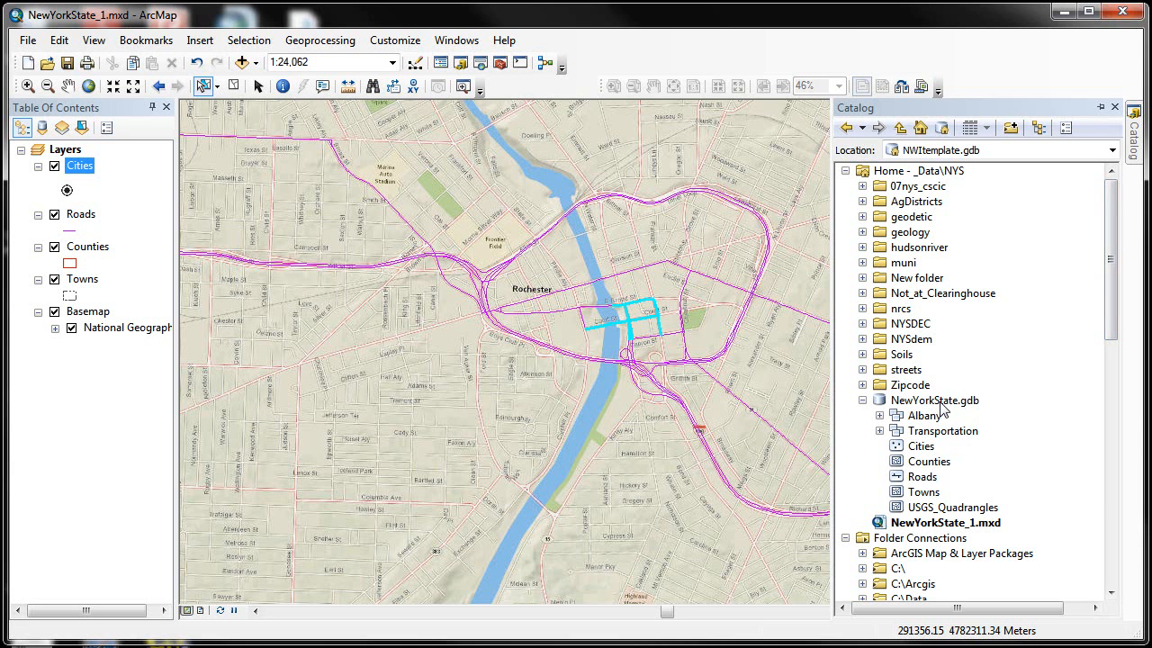
pyautogui.rightClick(942, 408)
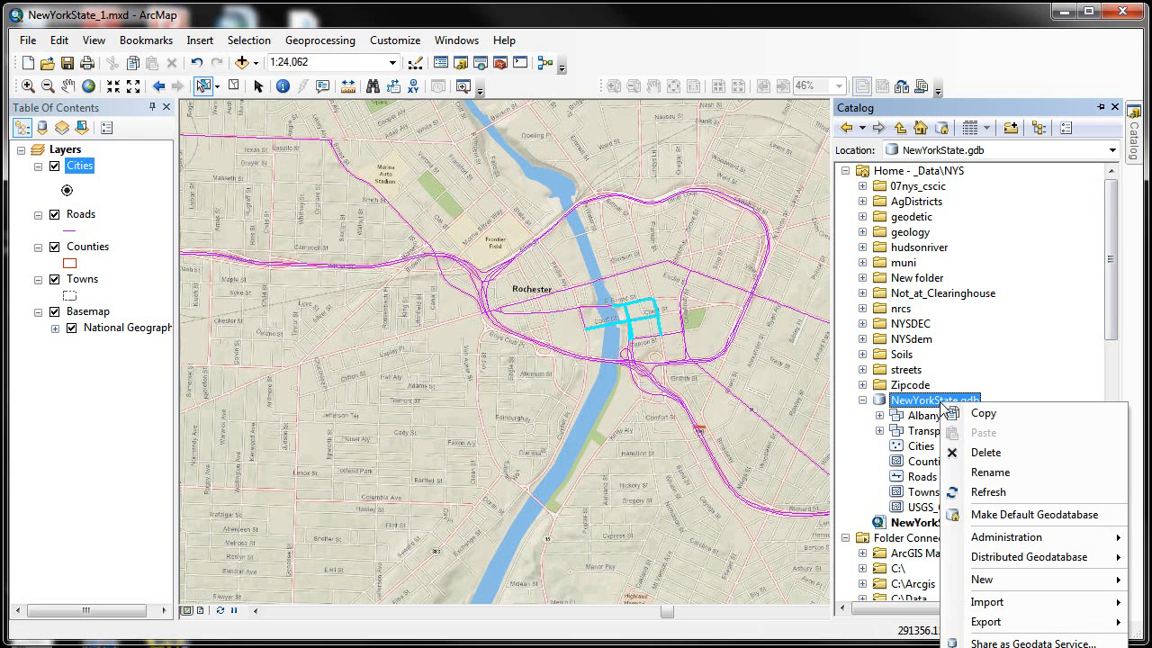
pyautogui.click(1005, 520)
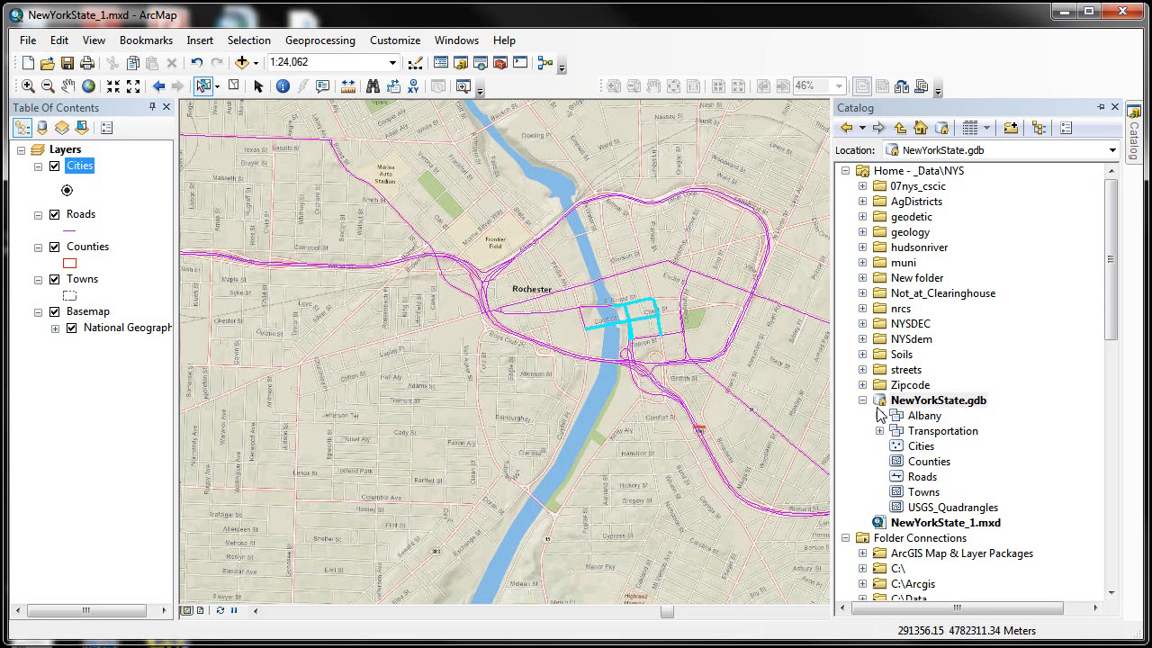
# Examine the contents of NewYorkState.gdb, from the Albany and Transportation datasets through Cities, Counties, Roads and Towns.
pyautogui.click(922, 418)
pyautogui.click(918, 432)
pyautogui.click(920, 446)
pyautogui.click(927, 461)
pyautogui.click(927, 477)
pyautogui.click(927, 492)
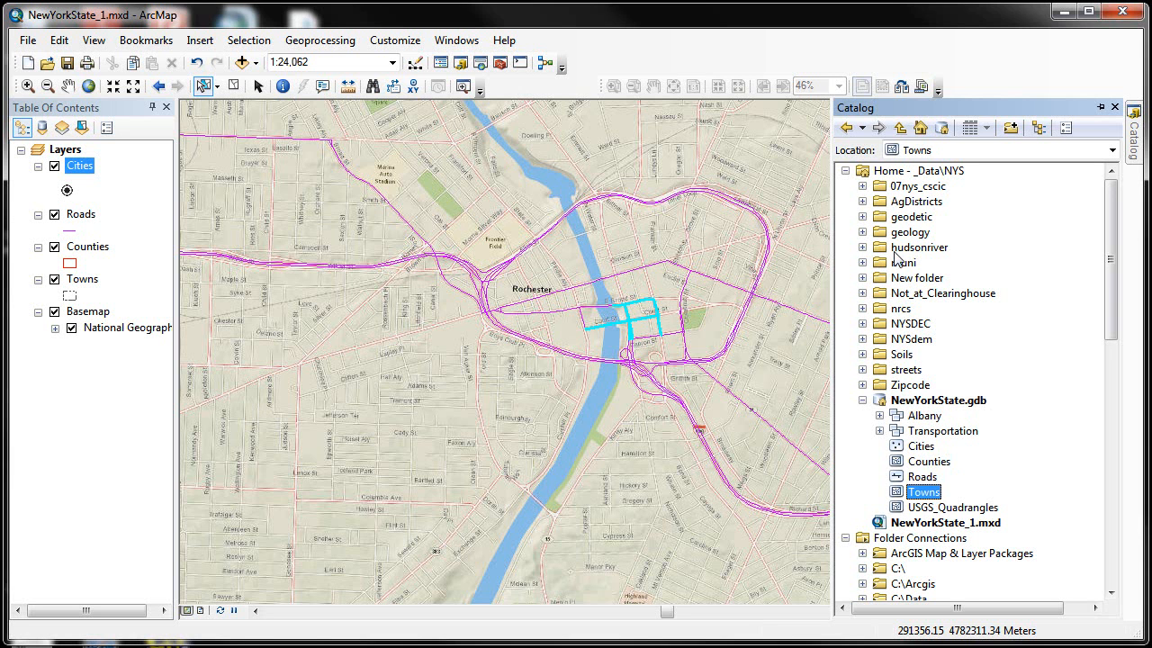
# Collapse the home and NWI folders in the Catalog, and examine the contents of the NYS Data folder connection.
pyautogui.click(845, 171)
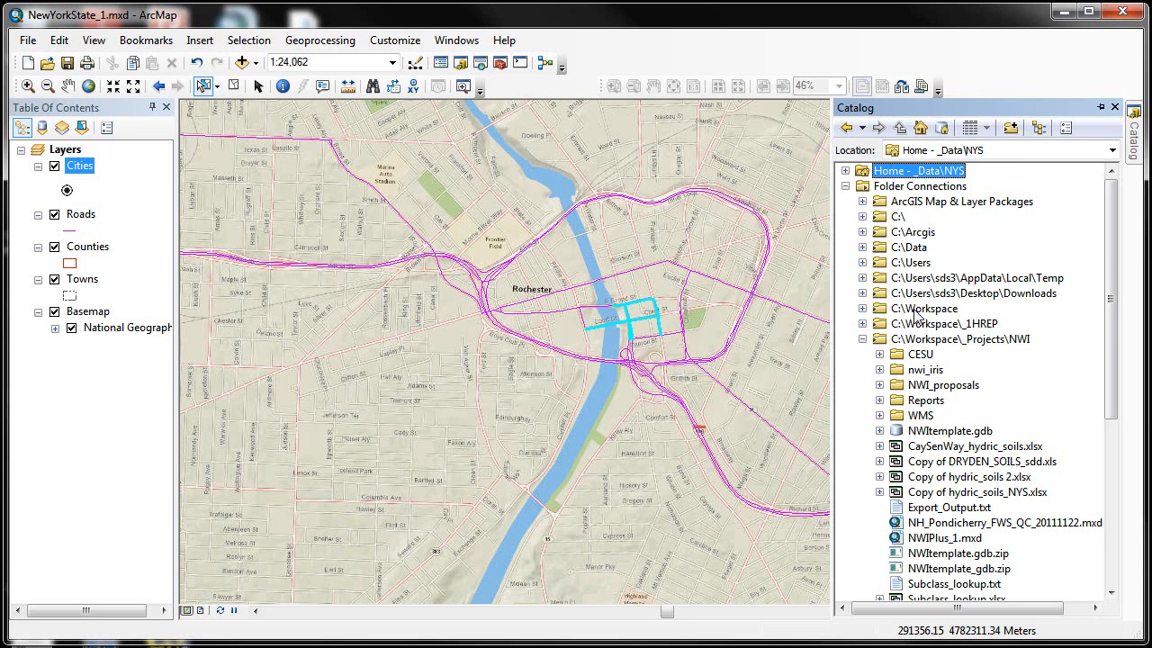
pyautogui.click(863, 339)
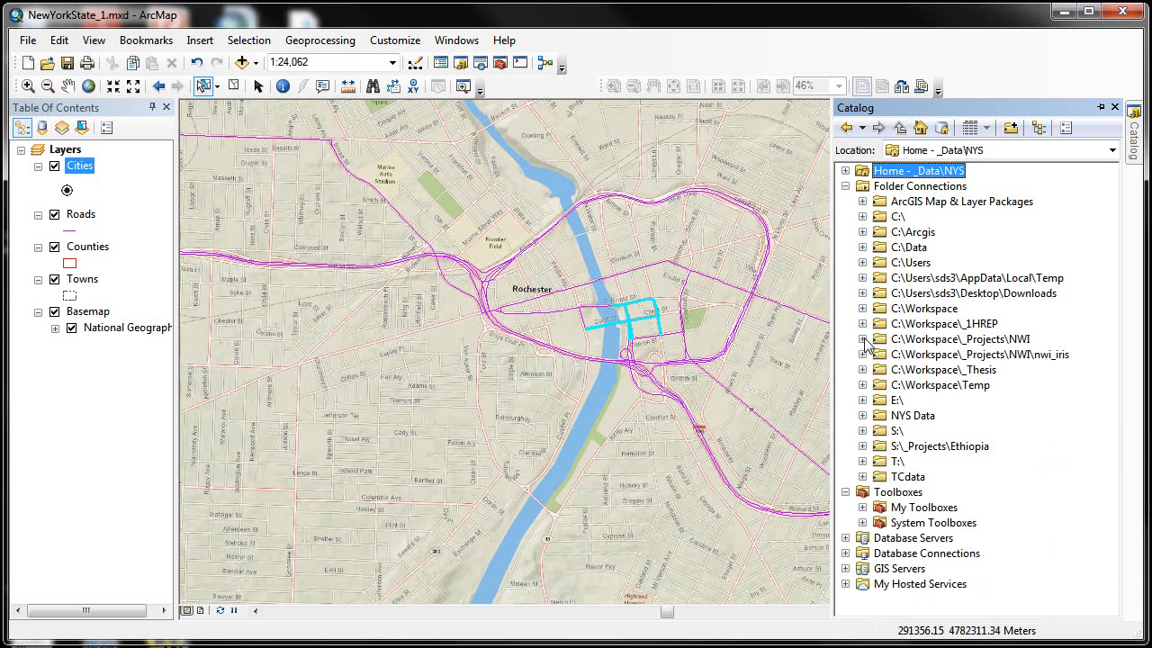
pyautogui.click(908, 419)
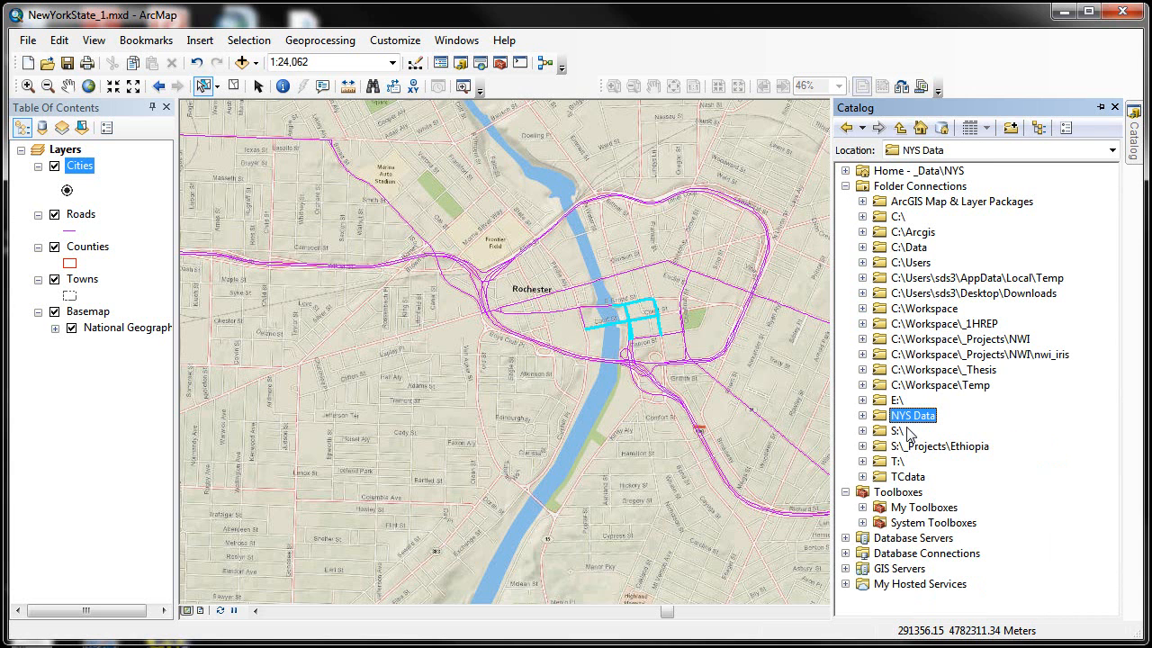
pyautogui.click(862, 416)
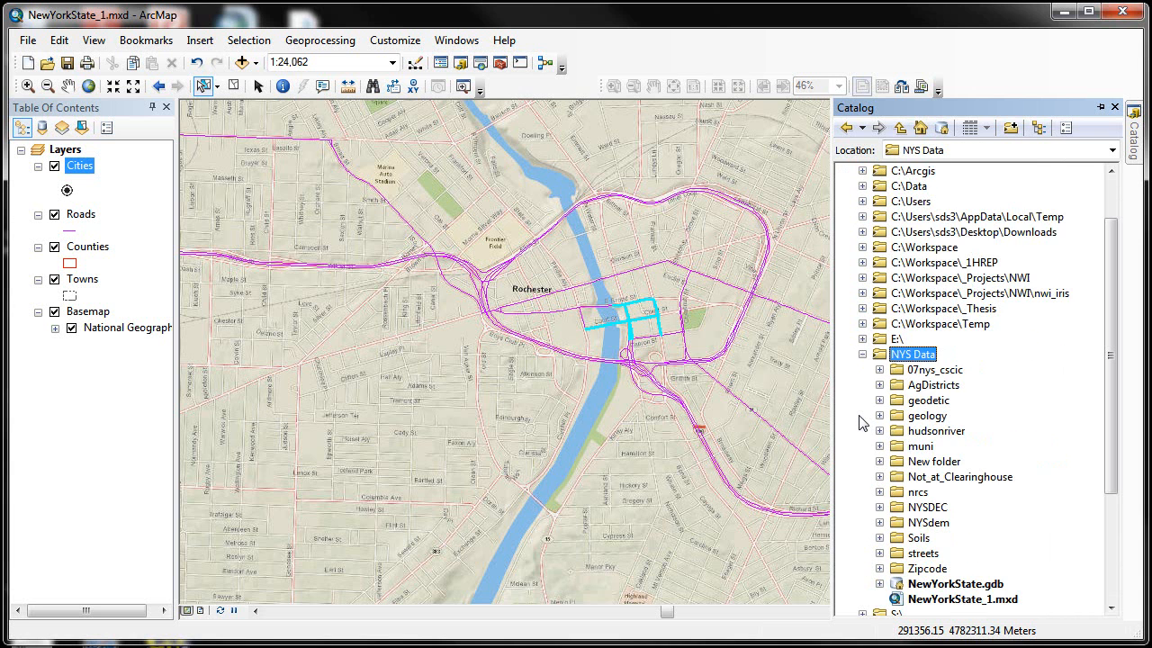
pyautogui.click(862, 354)
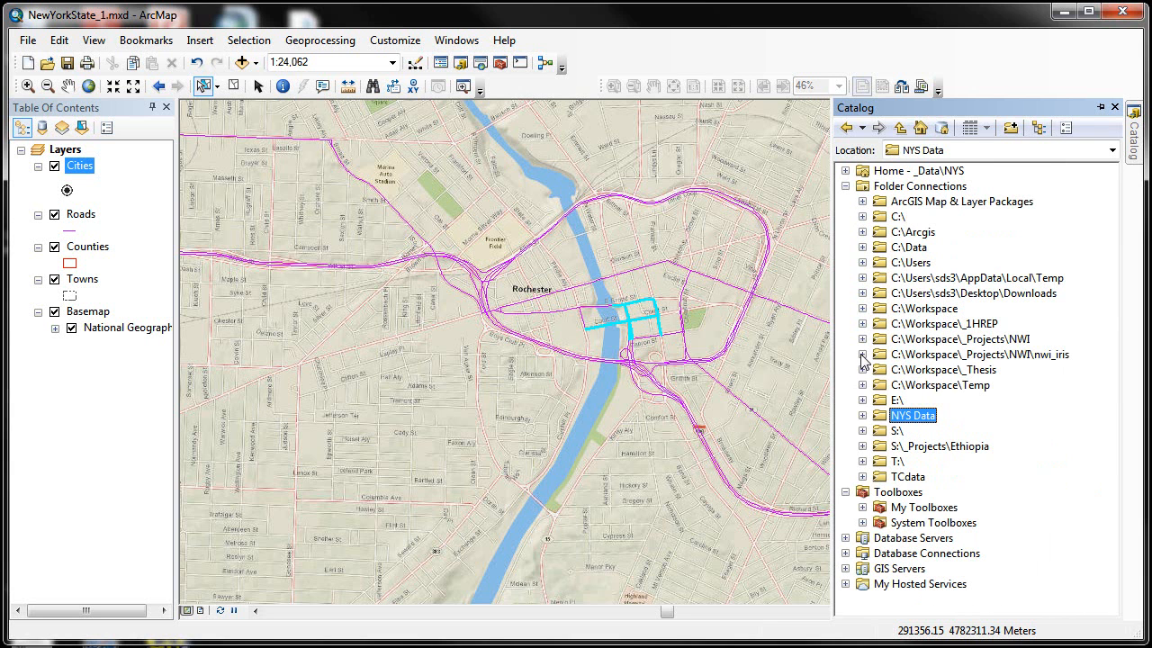
# Add a folder connection to C:\Dell in the Catalog and expand it to show its contents.
pyautogui.click(1012, 129)
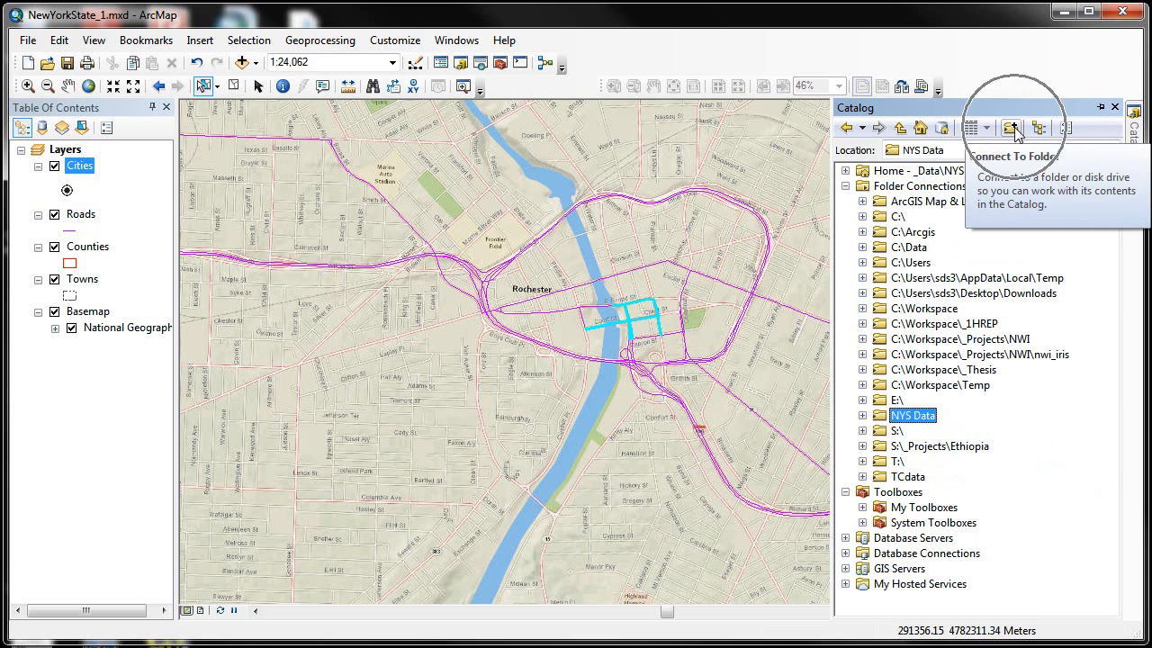
pyautogui.click(1011, 129)
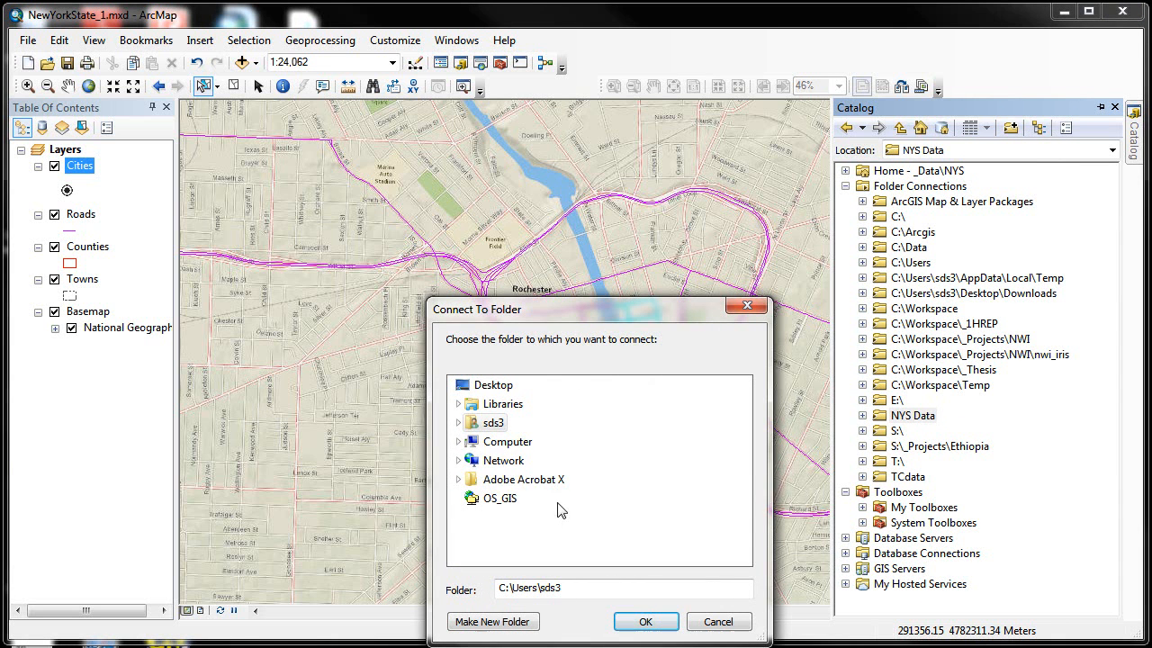
pyautogui.click(459, 441)
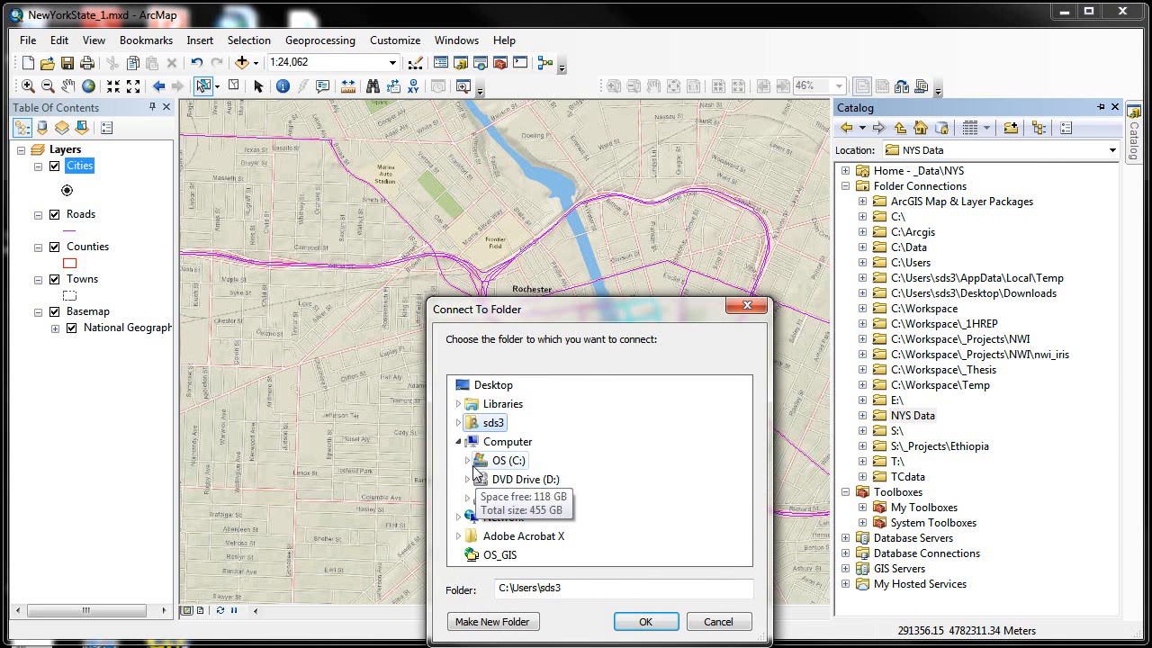
pyautogui.click(467, 460)
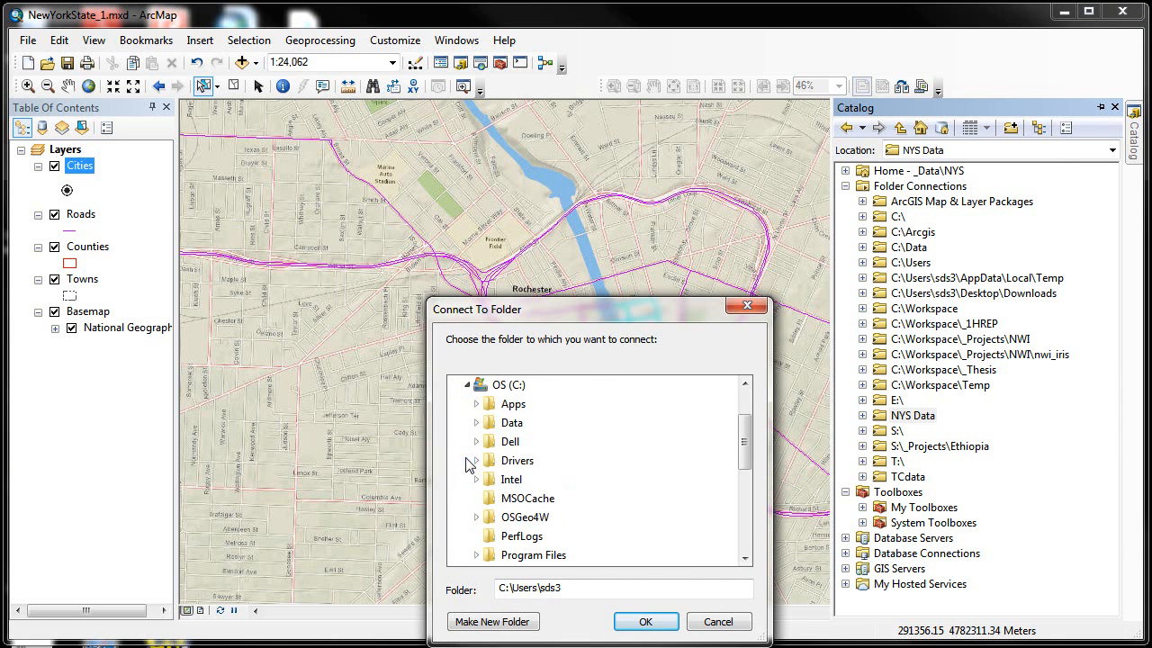
pyautogui.click(508, 441)
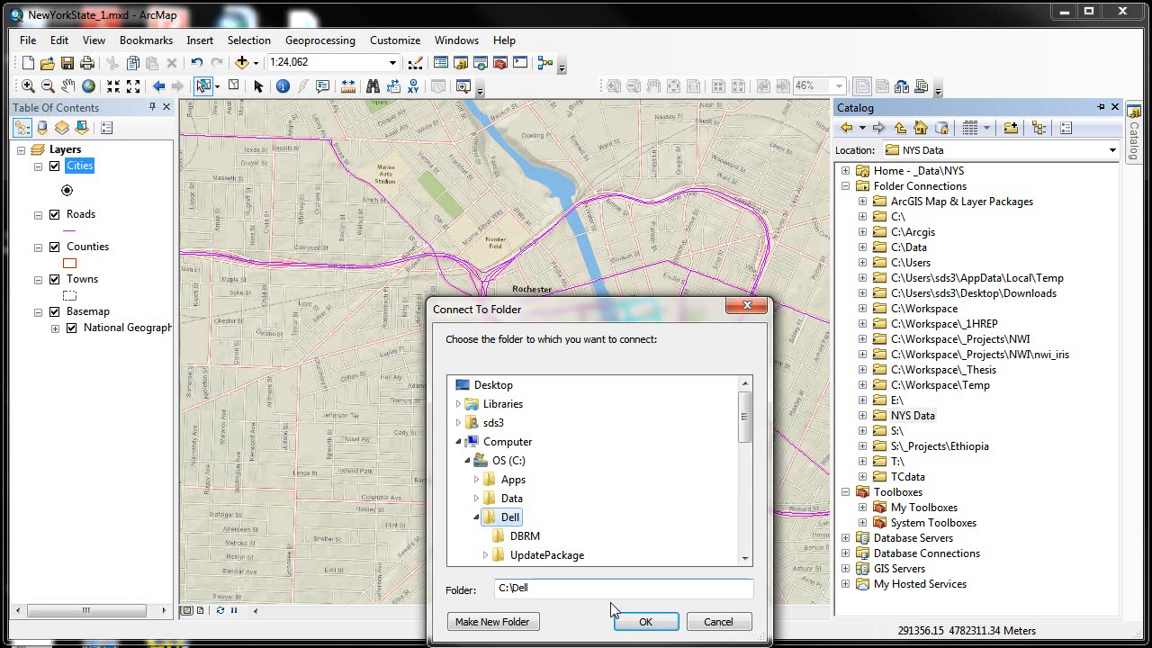
pyautogui.click(645, 622)
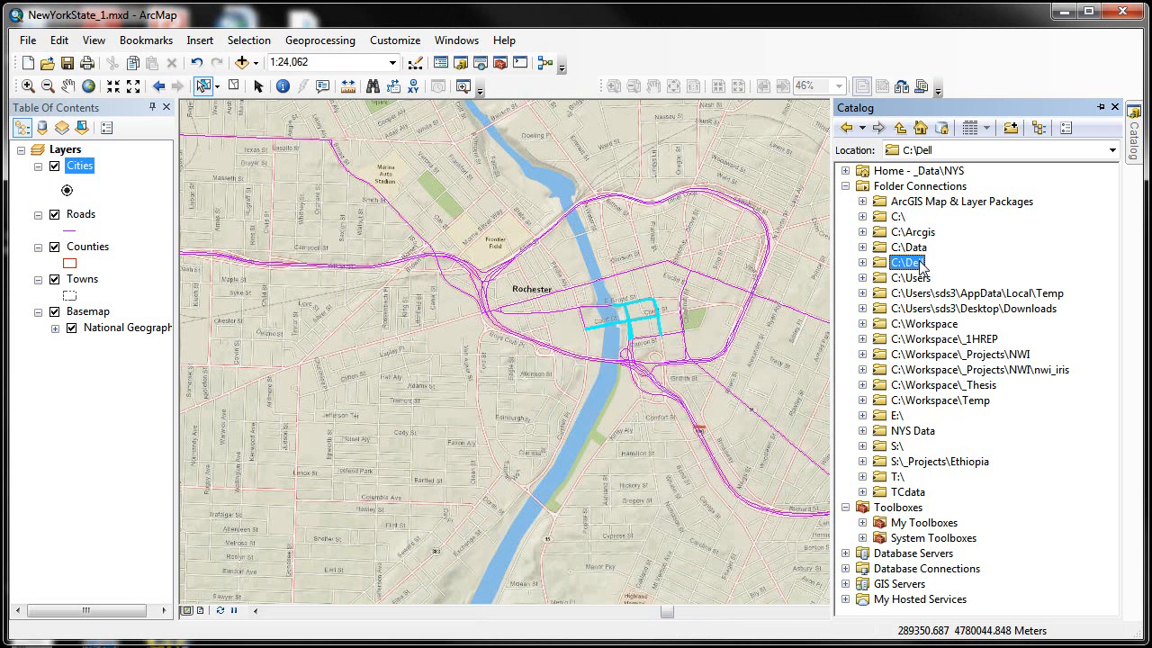
pyautogui.click(863, 262)
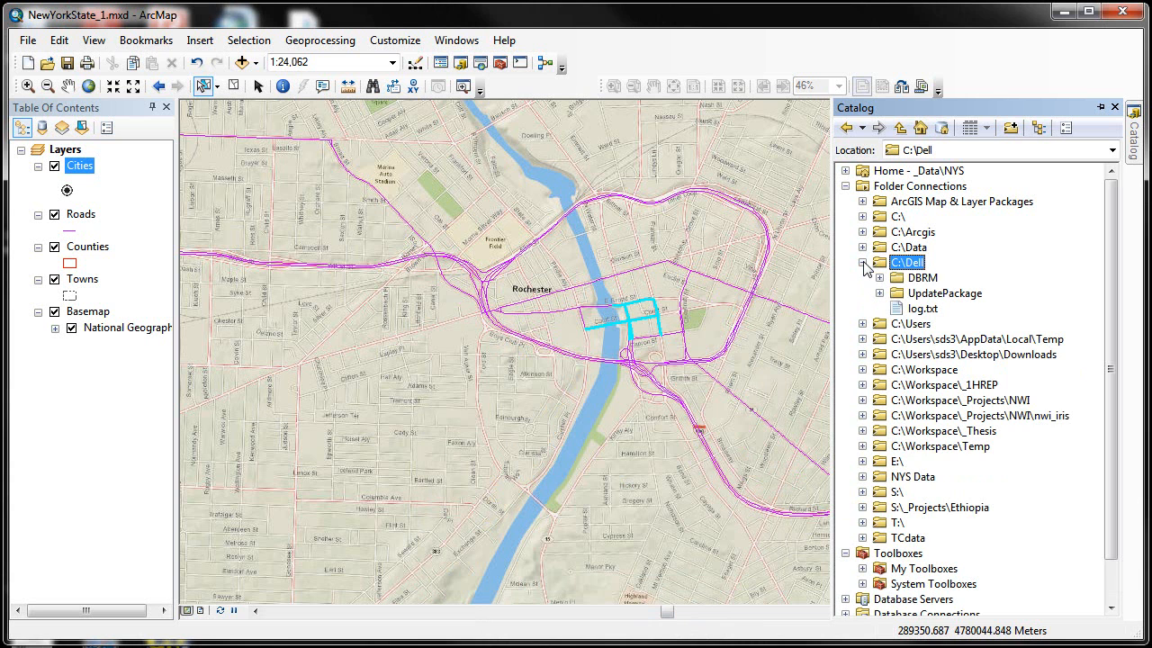